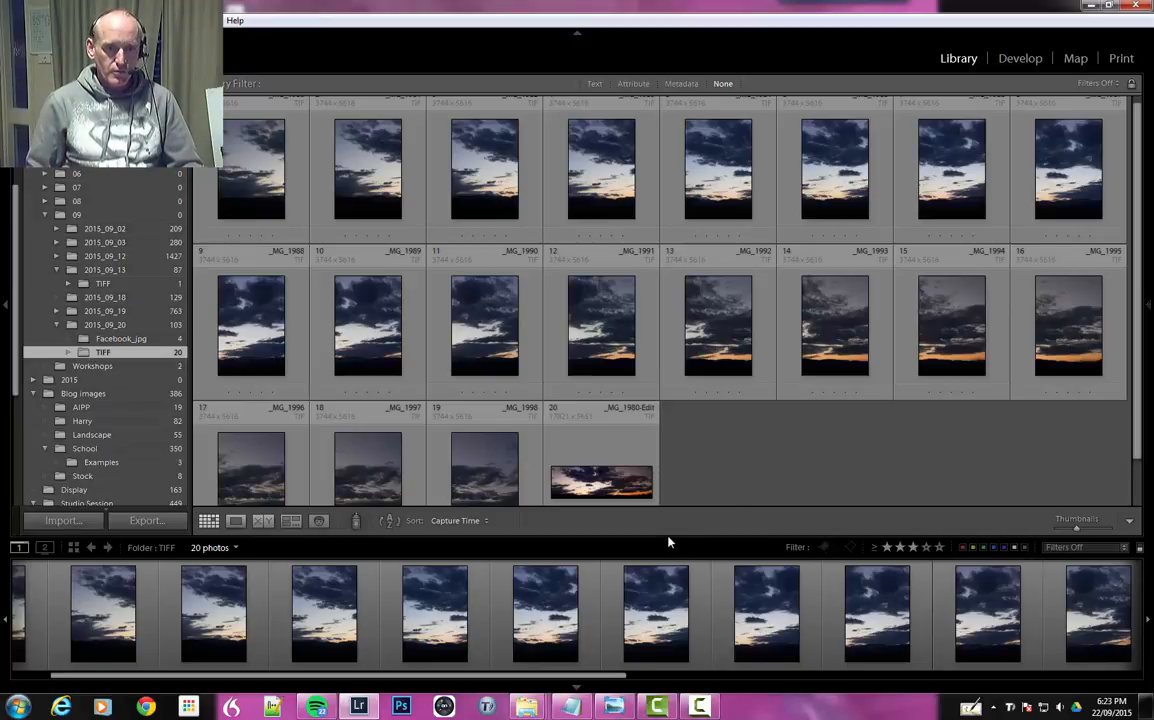
# Step: Shrink the filmstrip and hide both side panels to give the photo grid more room
pyautogui.moveTo(667, 543); pyautogui.dragTo(674, 566)
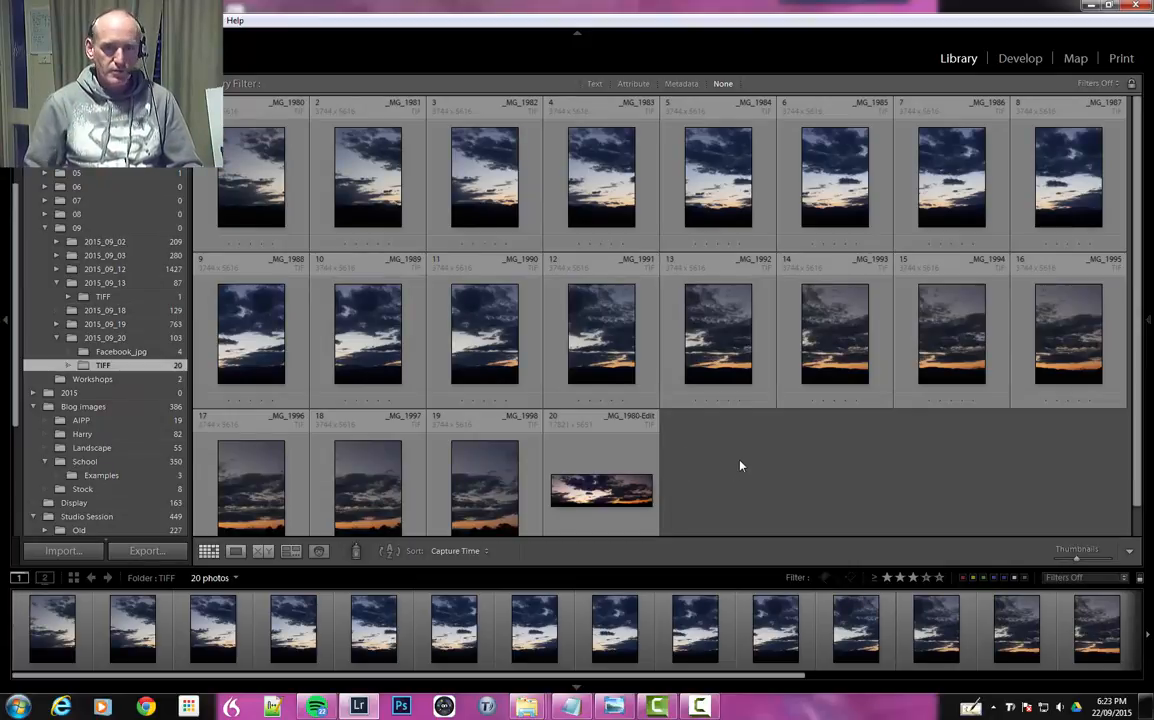
pyautogui.press('F8')
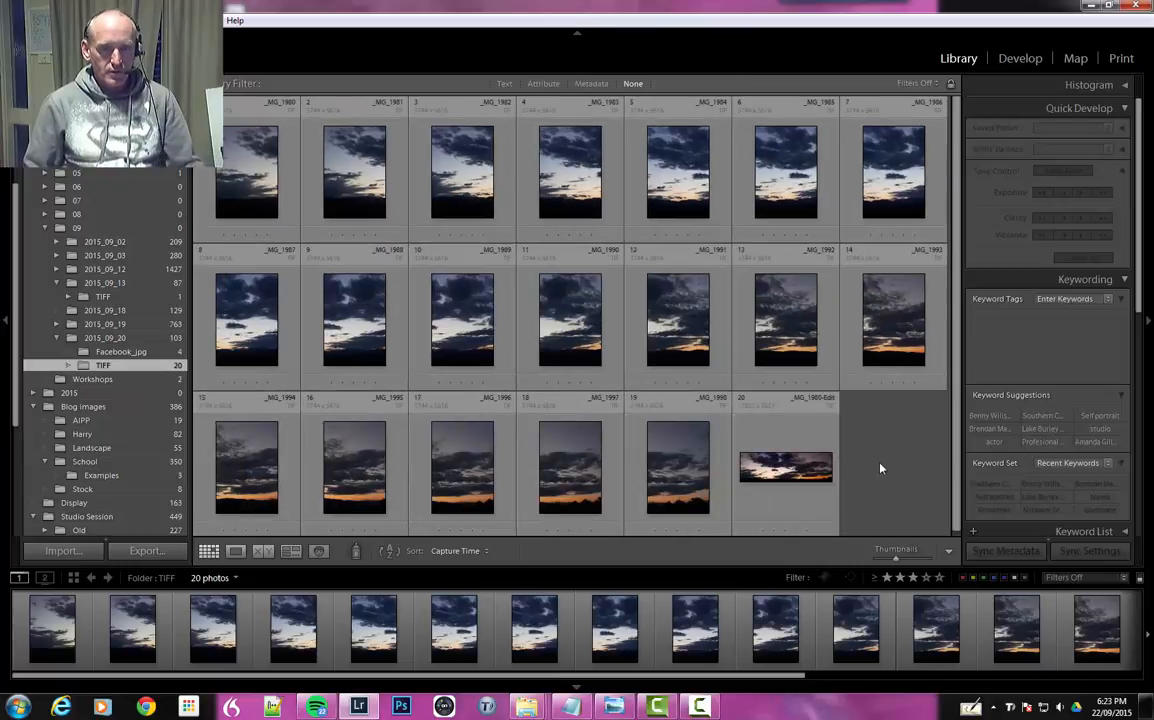
pyautogui.press('Tab')
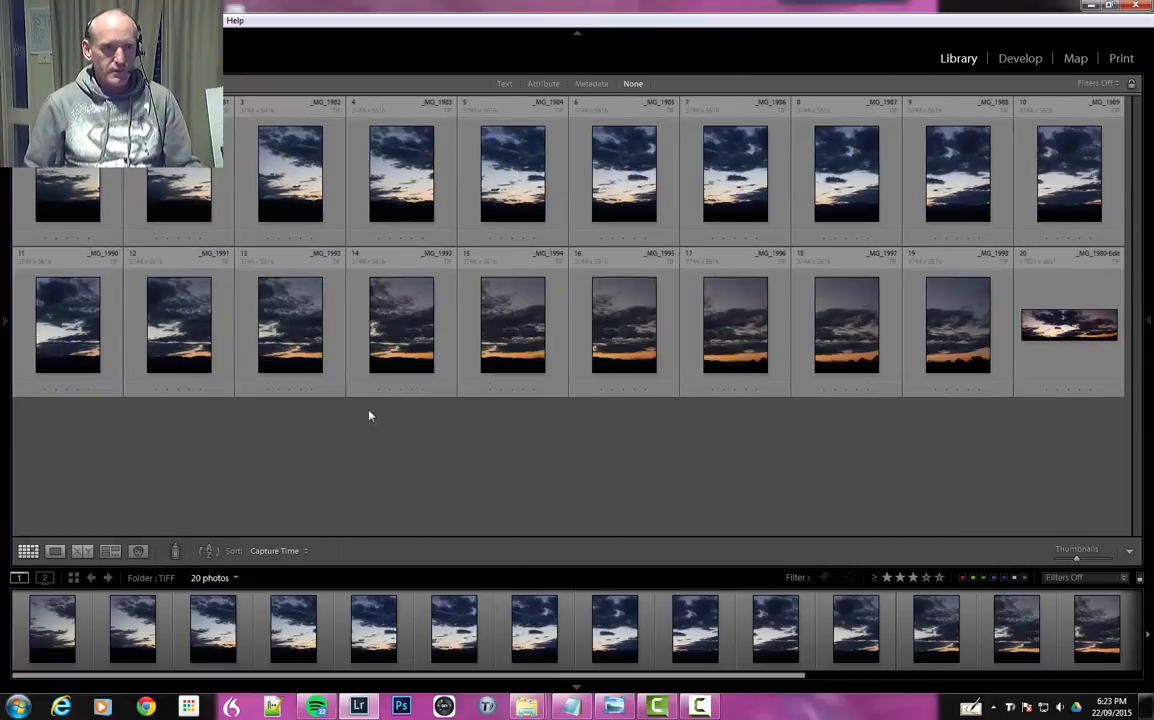
# Step: Merge the nineteen photos _MG_1980 to _MG_1998 into a panorama in Photoshop, using the Auto layout with Blend Images Together
pyautogui.click(64, 195)
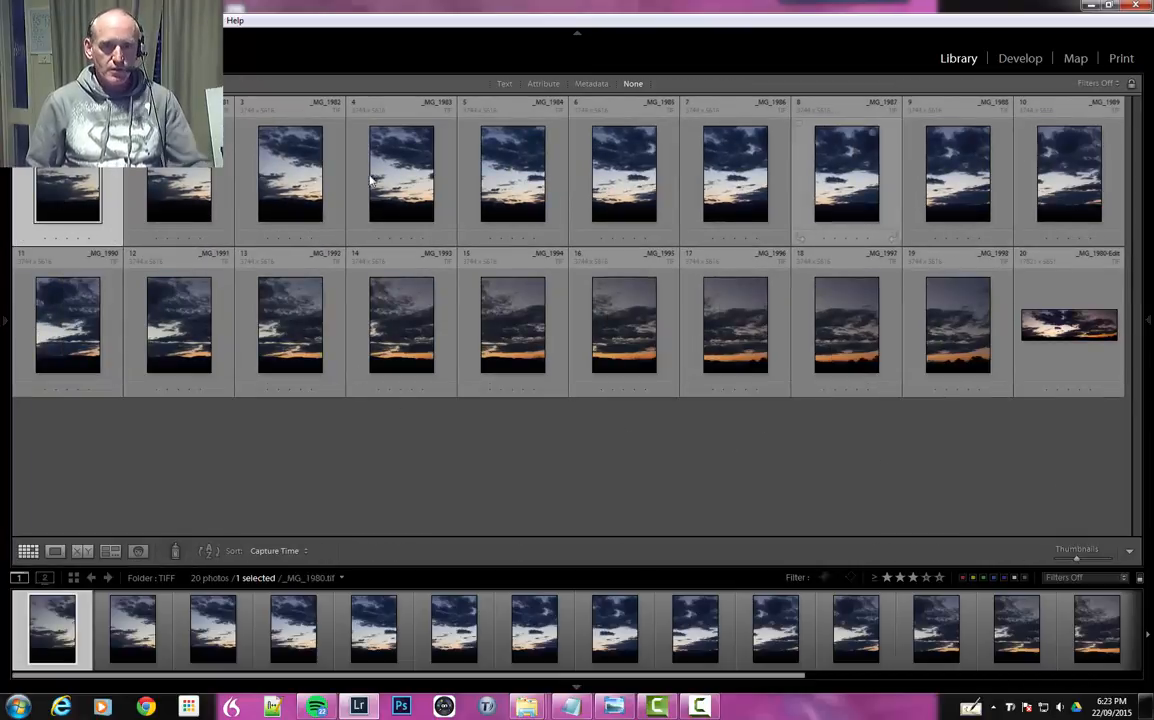
pyautogui.keyDown('shift'); pyautogui.click(947, 341); pyautogui.keyUp('shift')
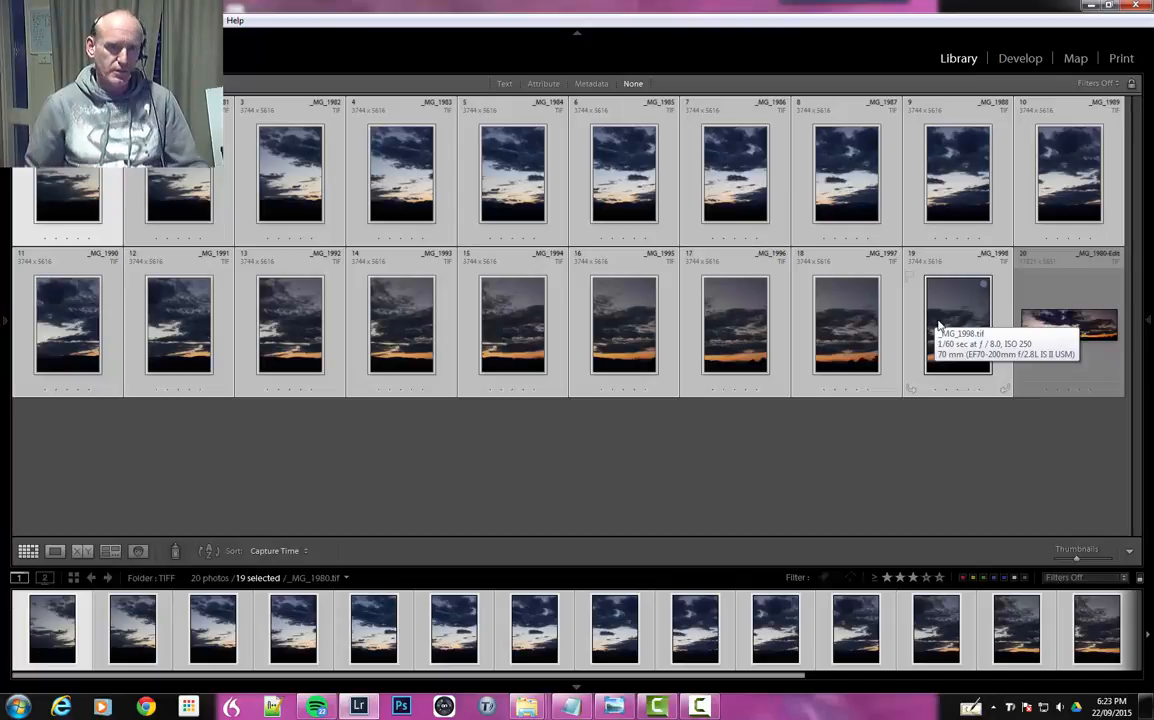
pyautogui.rightClick(920, 333)
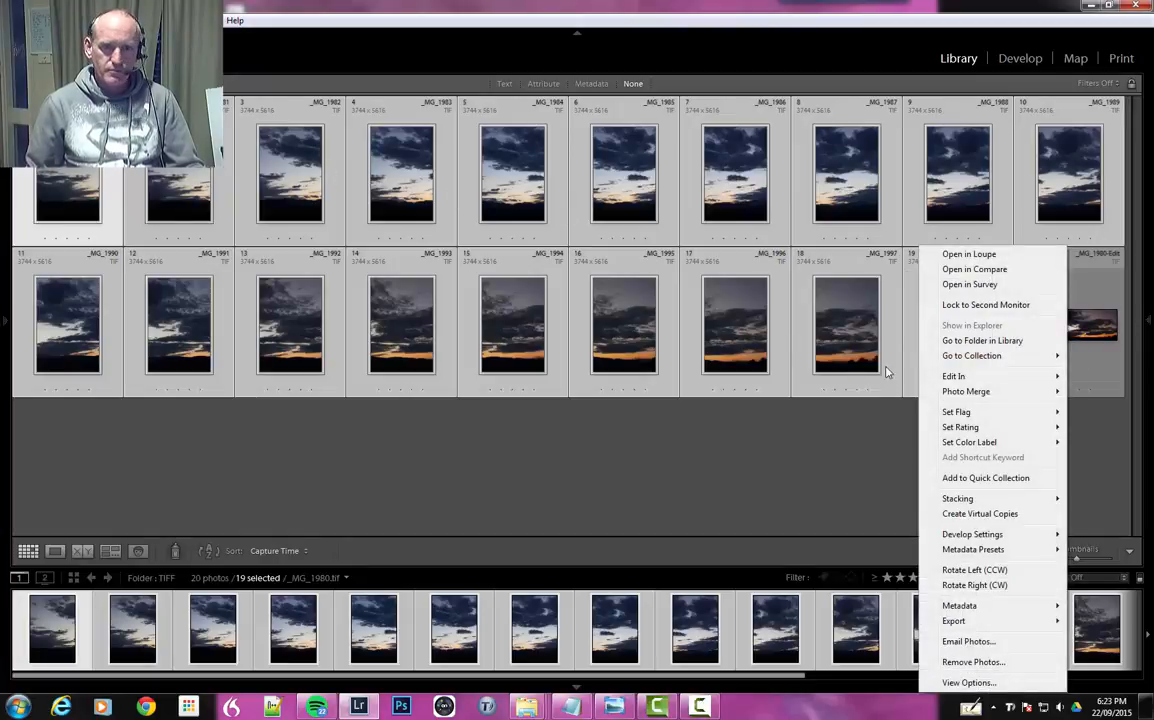
pyautogui.moveTo(955, 377)
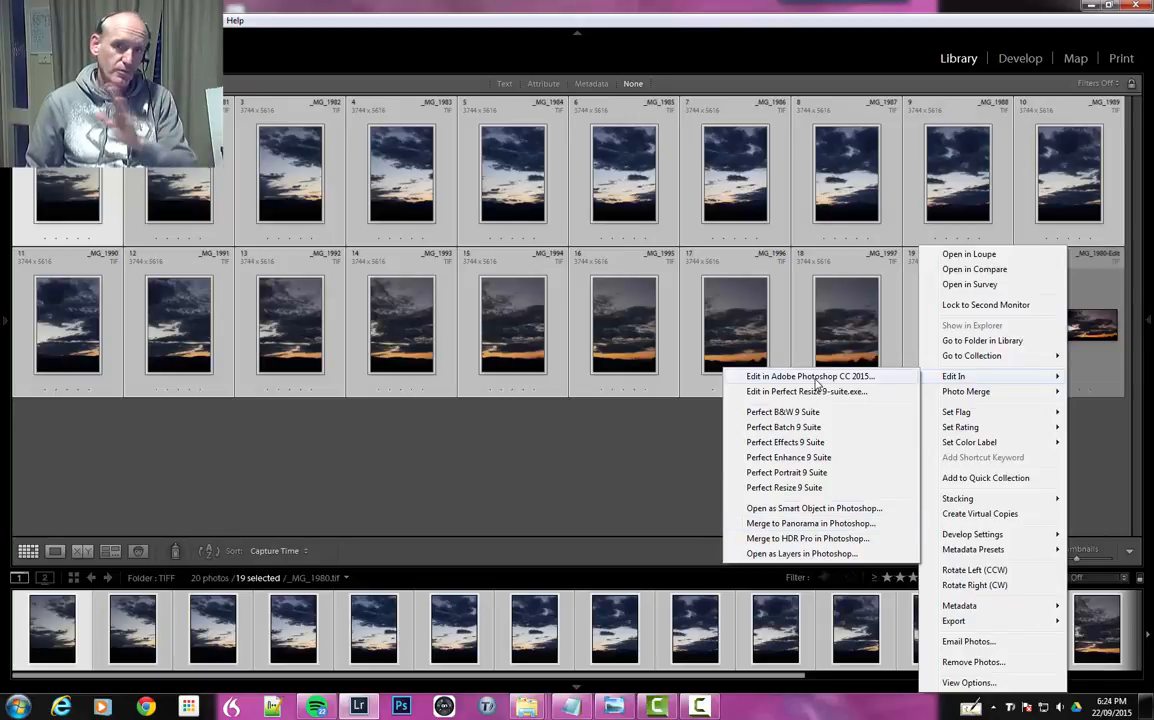
pyautogui.click(855, 524)
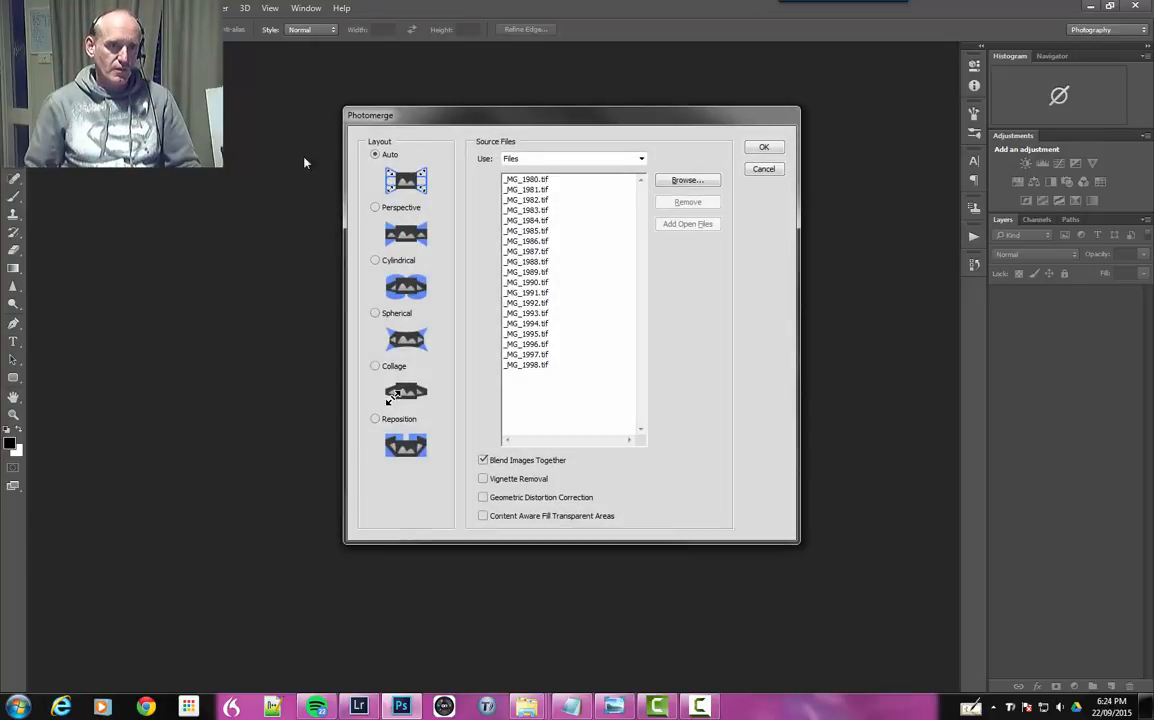
pyautogui.click(765, 150)
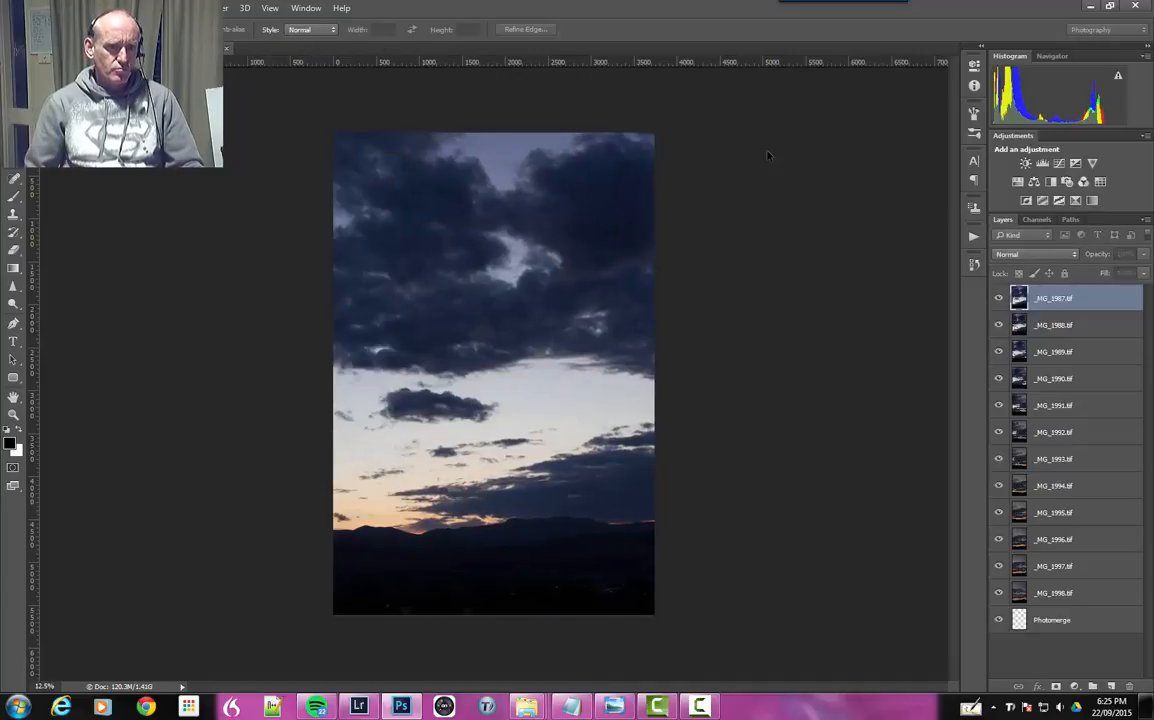
# Step: Check Lightroom, return to Photoshop, and briefly hide layers _MG_1982, _MG_1983 and _MG_1985 to see what each contributes to the panorama
pyautogui.click(359, 707)
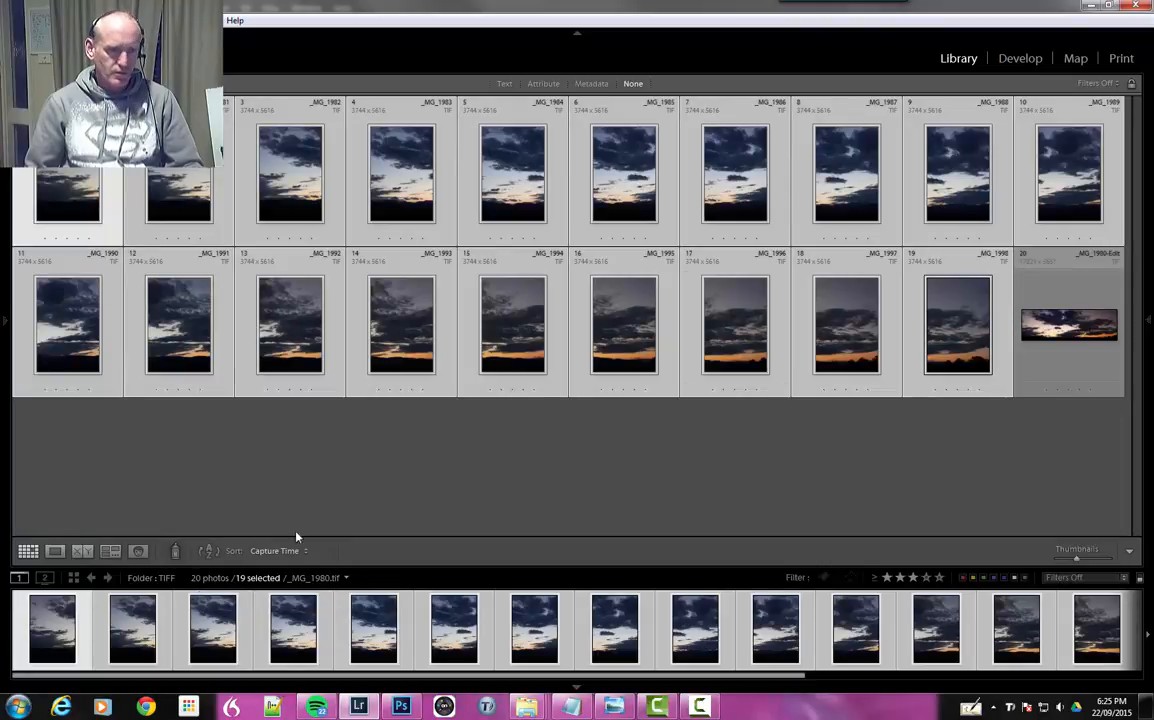
pyautogui.click(405, 709)
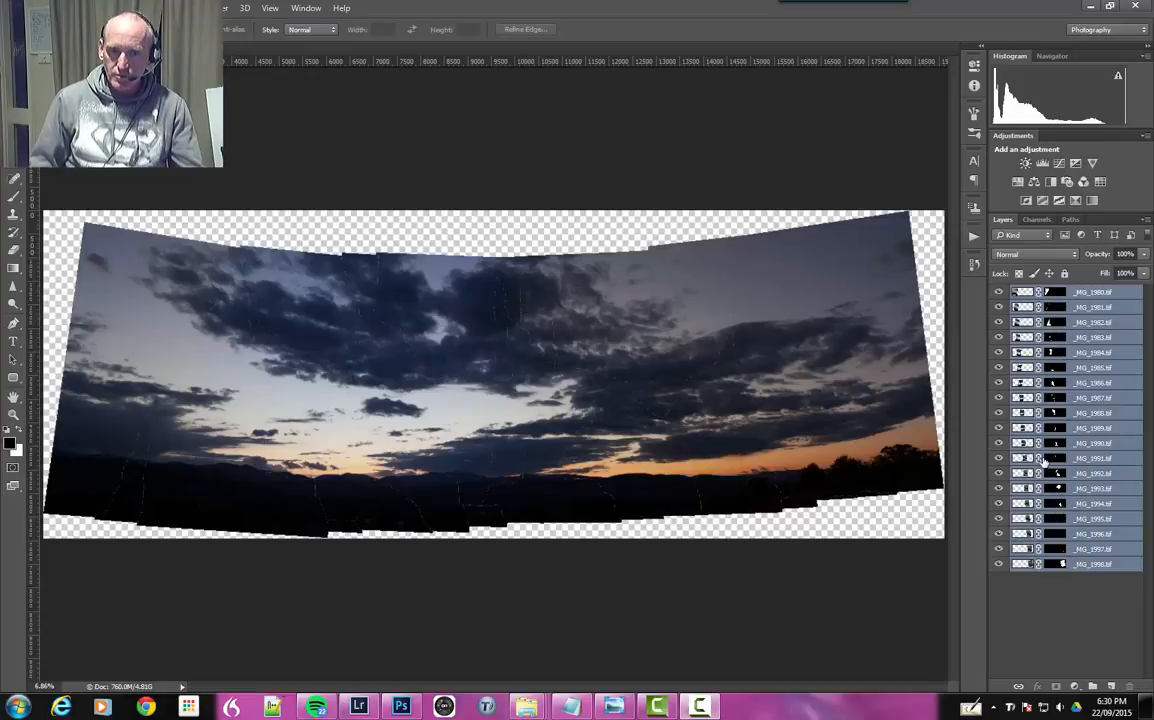
pyautogui.click(999, 325)
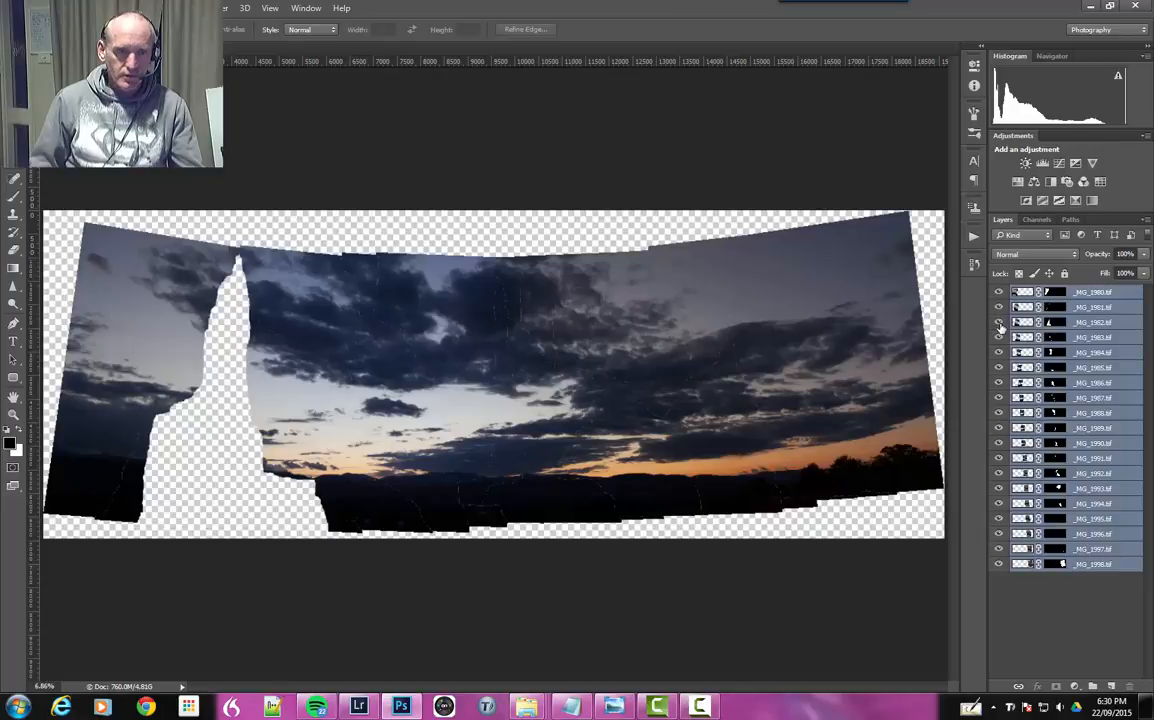
pyautogui.click(999, 322)
pyautogui.click(999, 337)
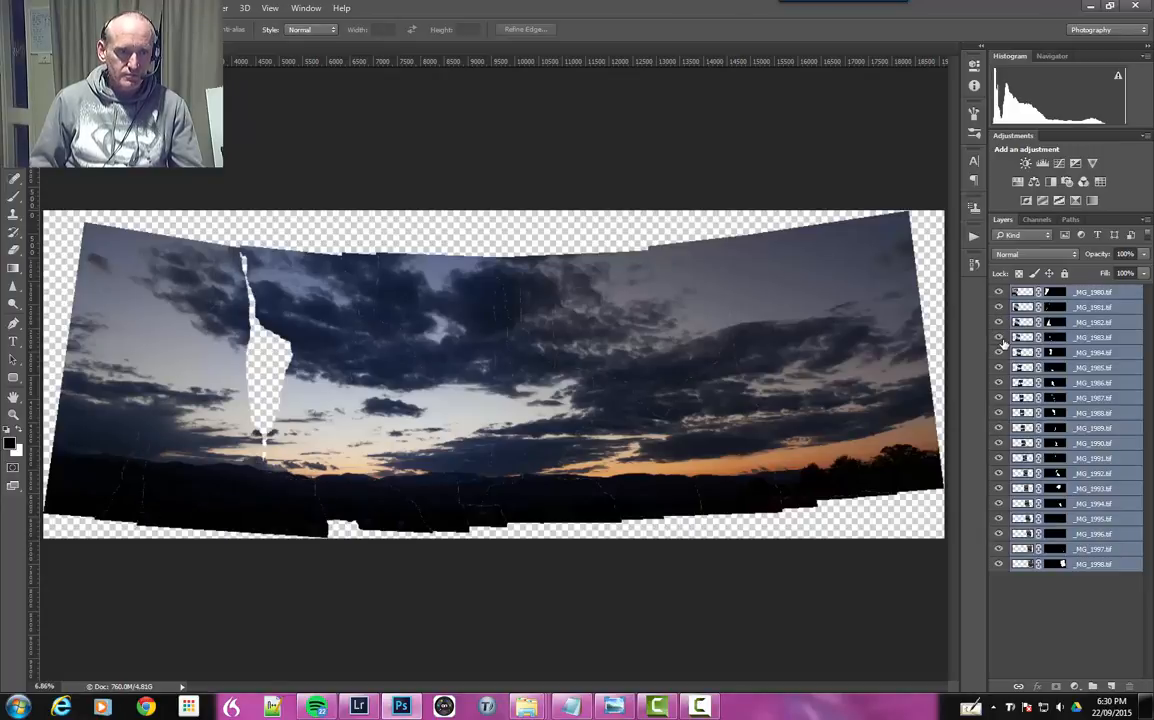
pyautogui.click(999, 338)
pyautogui.click(999, 367)
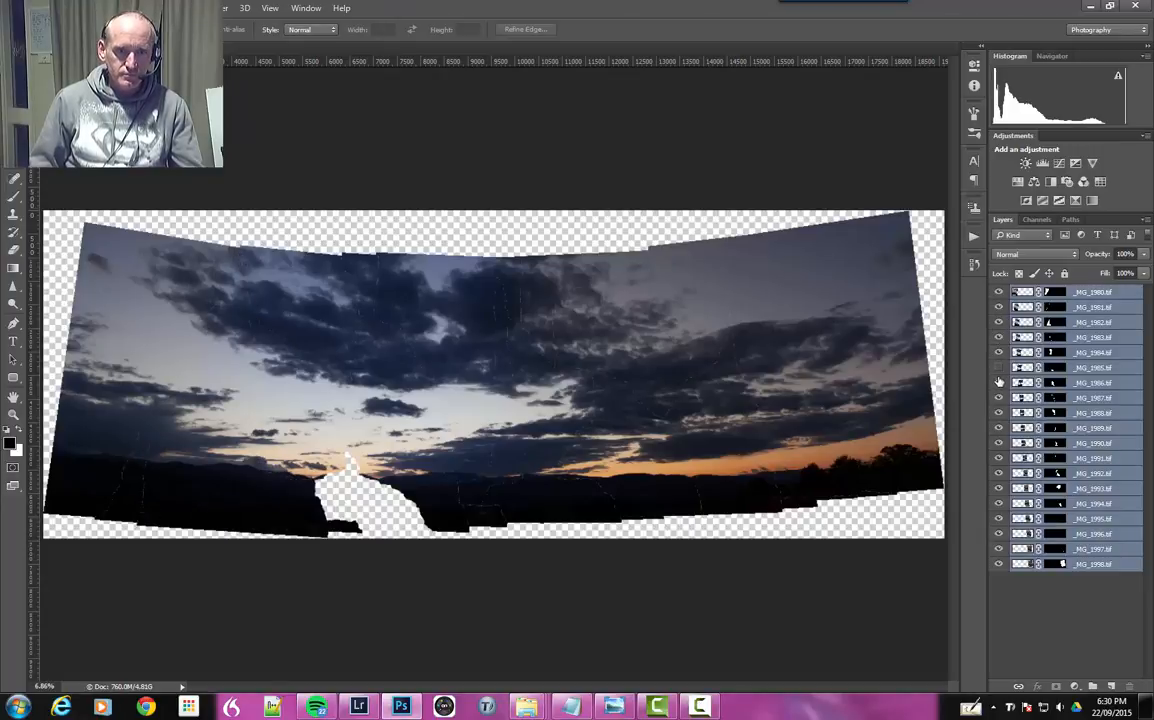
pyautogui.click(999, 367)
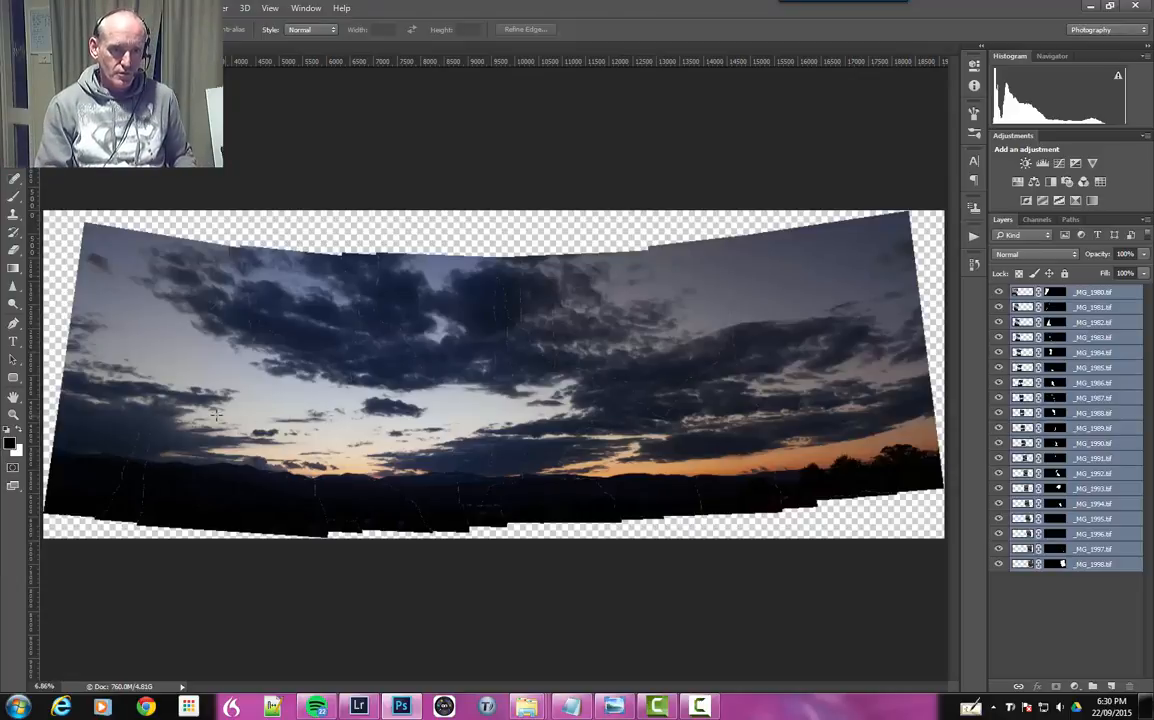
# Step: Examine the blend seams closely across the whole panorama, including the clouds, horizon and both ends
pyautogui.moveTo(371, 393); pyautogui.dragTo(406, 397)
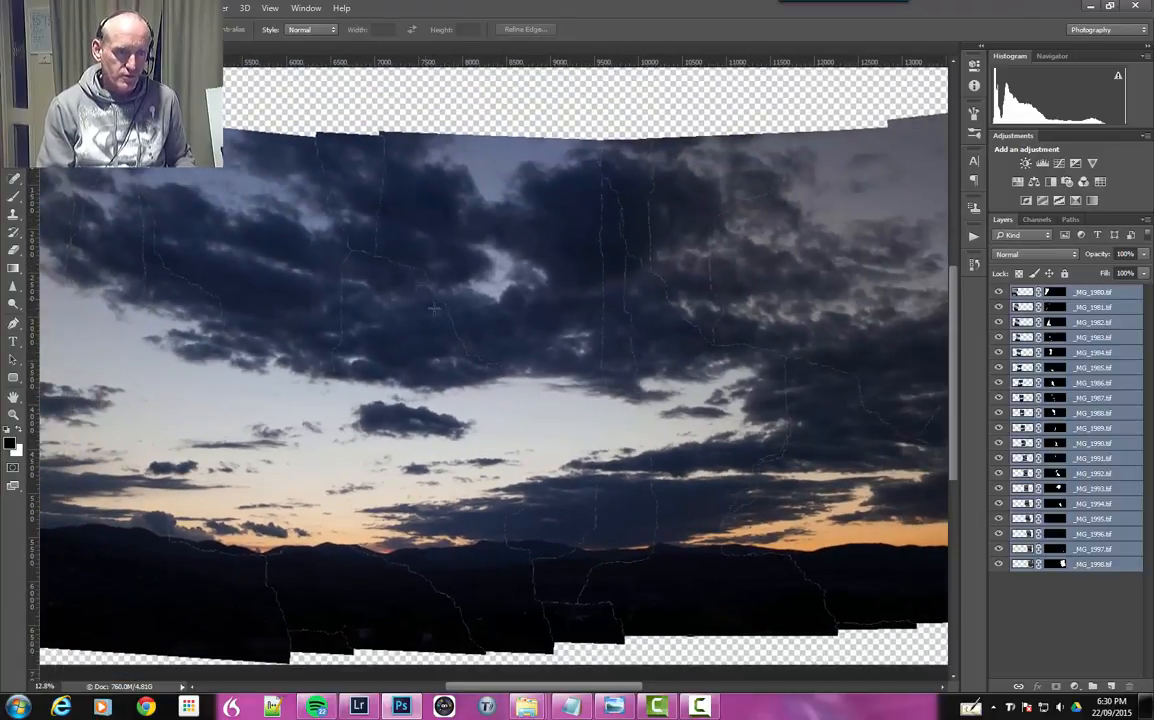
pyautogui.moveTo(675, 432); pyautogui.dragTo(392, 412)
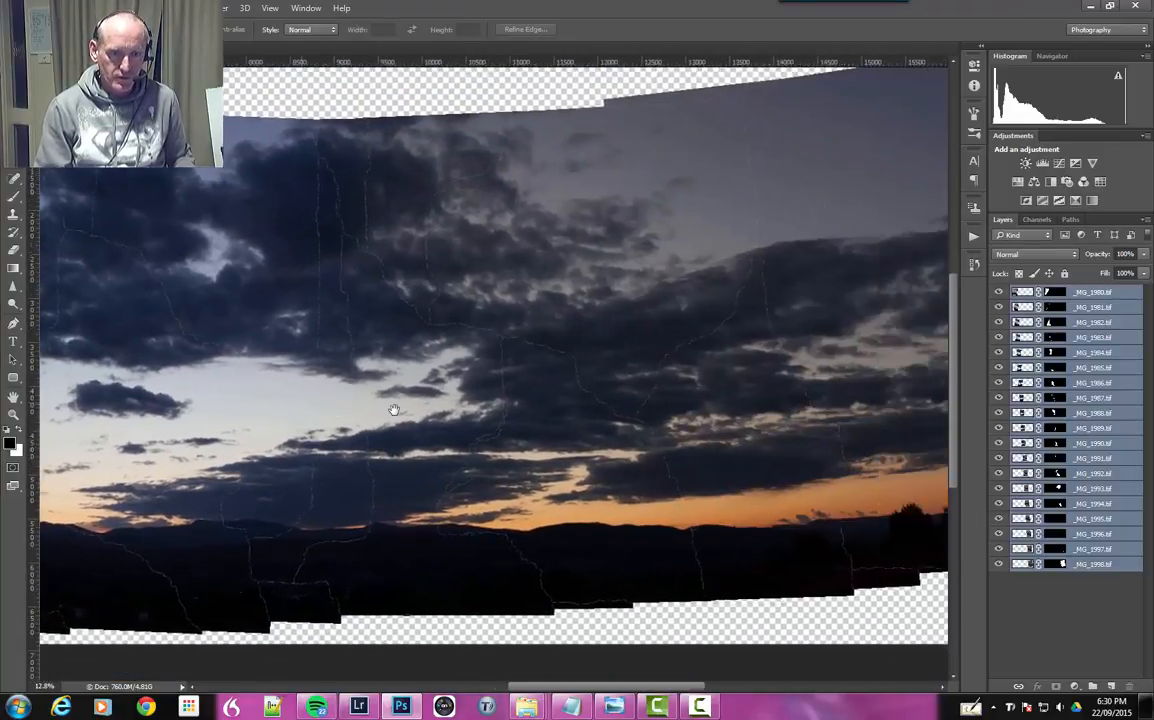
pyautogui.moveTo(508, 414); pyautogui.dragTo(433, 456)
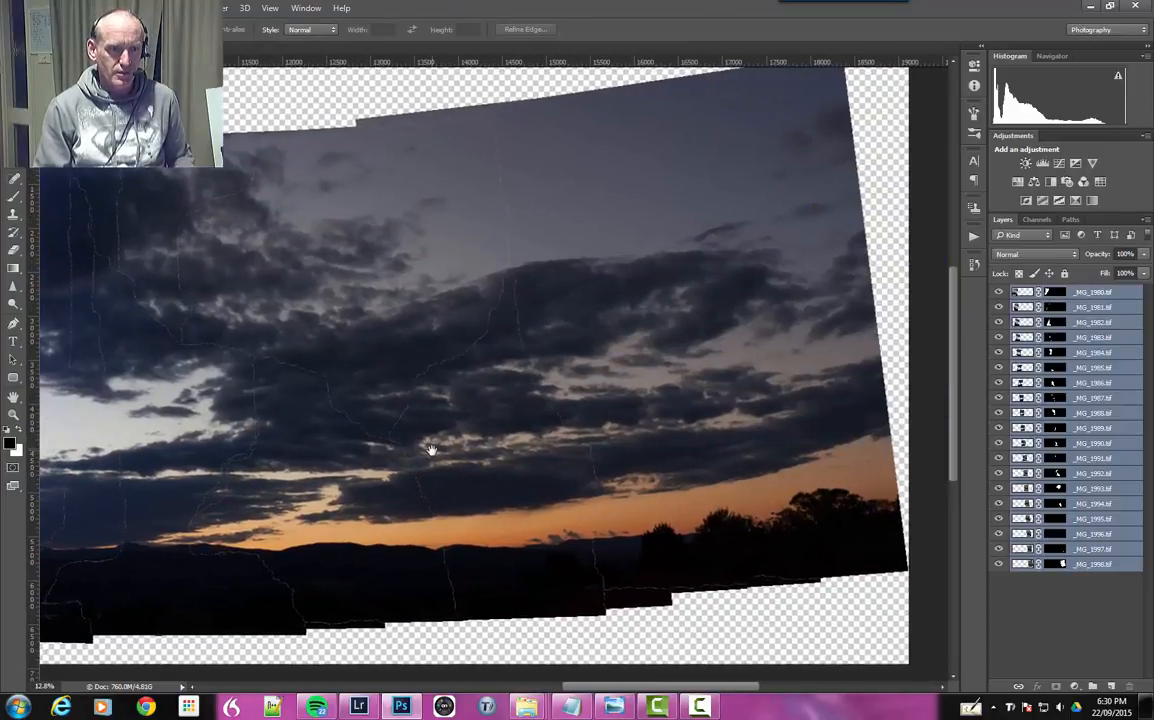
pyautogui.moveTo(459, 458); pyautogui.dragTo(730, 456)
pyautogui.moveTo(440, 432); pyautogui.dragTo(683, 399)
pyautogui.moveTo(520, 372); pyautogui.dragTo(577, 377)
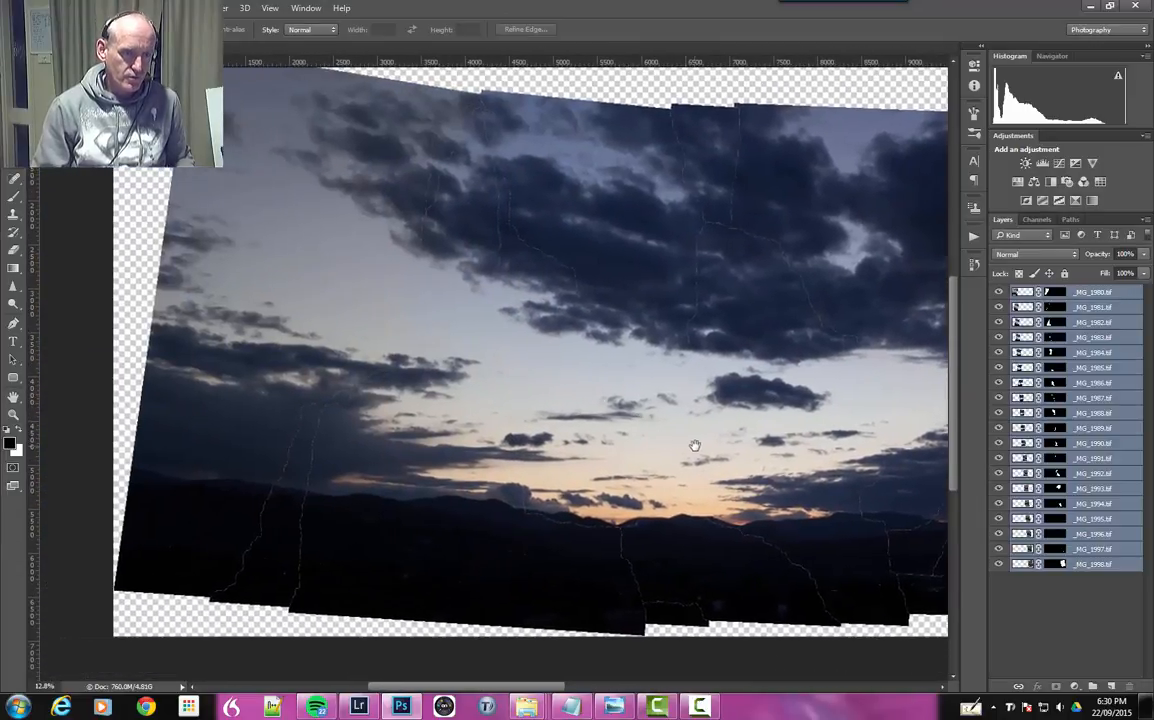
pyautogui.moveTo(665, 451); pyautogui.dragTo(399, 482)
pyautogui.moveTo(665, 482); pyautogui.dragTo(440, 364)
pyautogui.moveTo(546, 414); pyautogui.dragTo(567, 412)
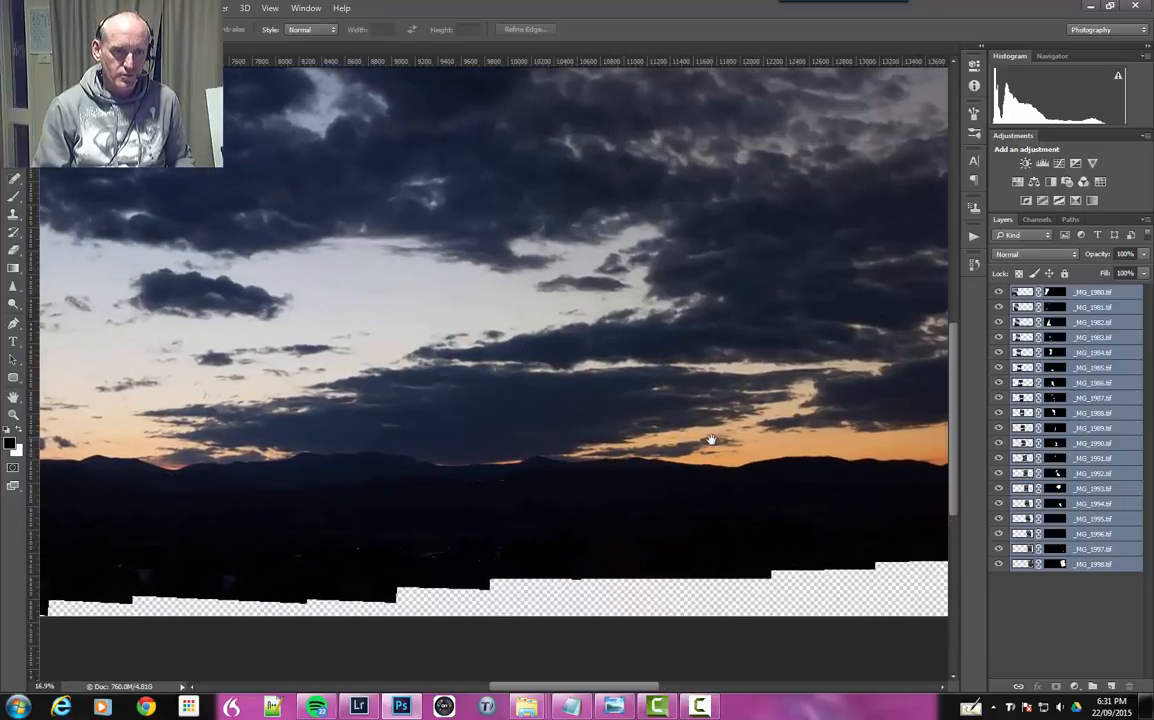
pyautogui.moveTo(711, 440); pyautogui.dragTo(466, 469)
pyautogui.moveTo(719, 456); pyautogui.dragTo(765, 566)
pyautogui.moveTo(443, 515); pyautogui.dragTo(862, 452)
pyautogui.moveTo(427, 477); pyautogui.dragTo(807, 445)
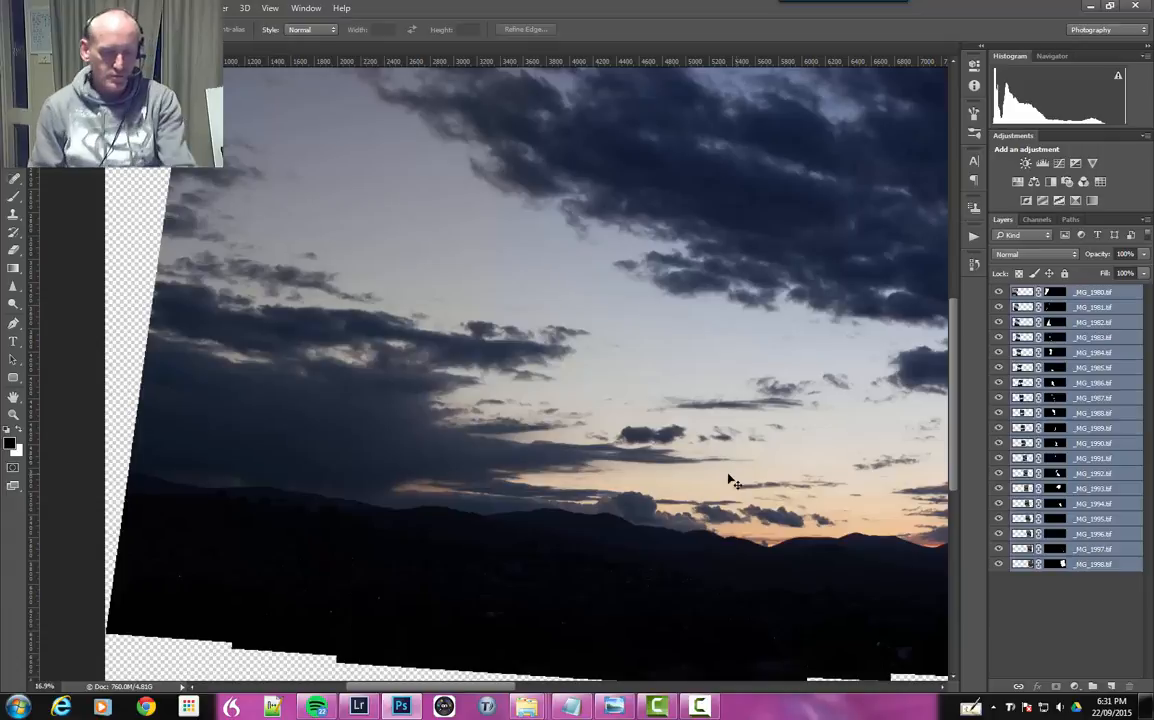
pyautogui.hotkey('ctrl', '0')
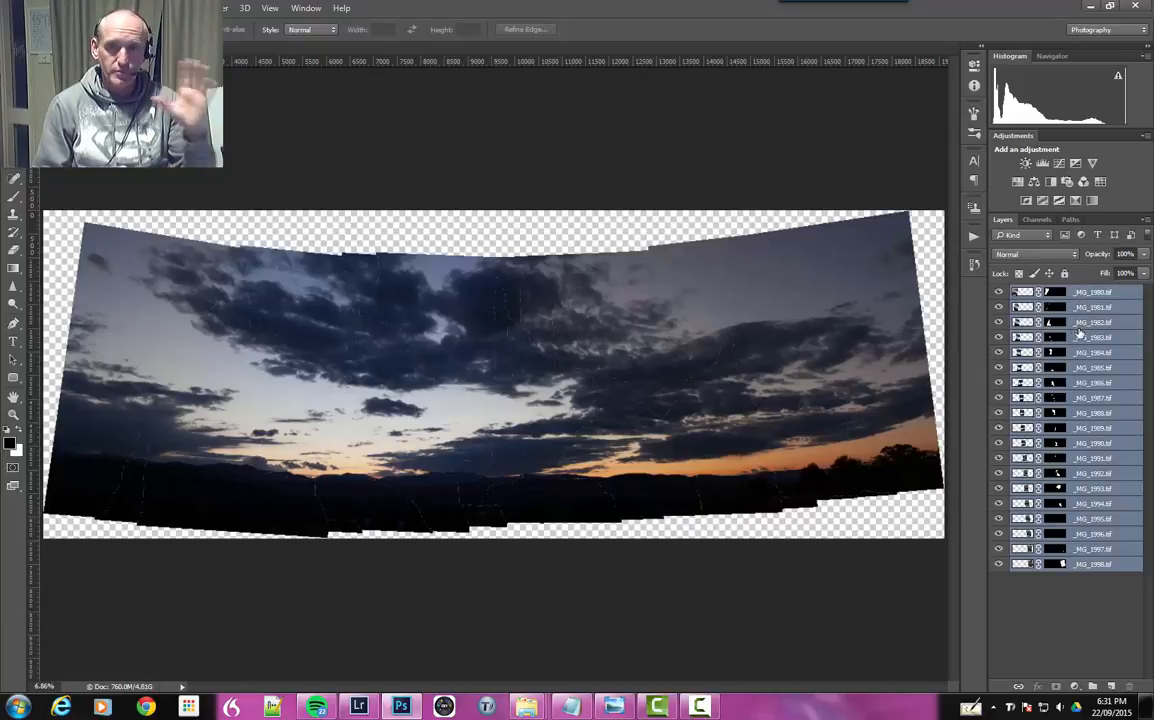
# Step: Flatten the merged panorama layers into one and duplicate the Background layer
pyautogui.rightClick(1090, 540)
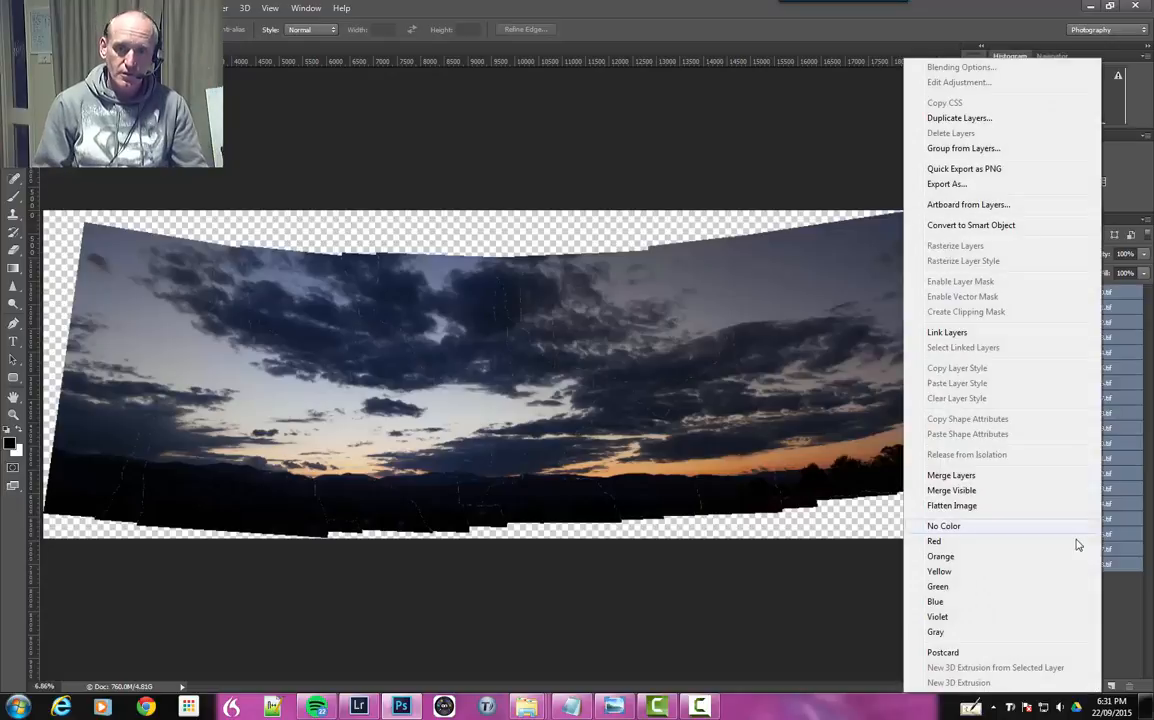
pyautogui.click(988, 509)
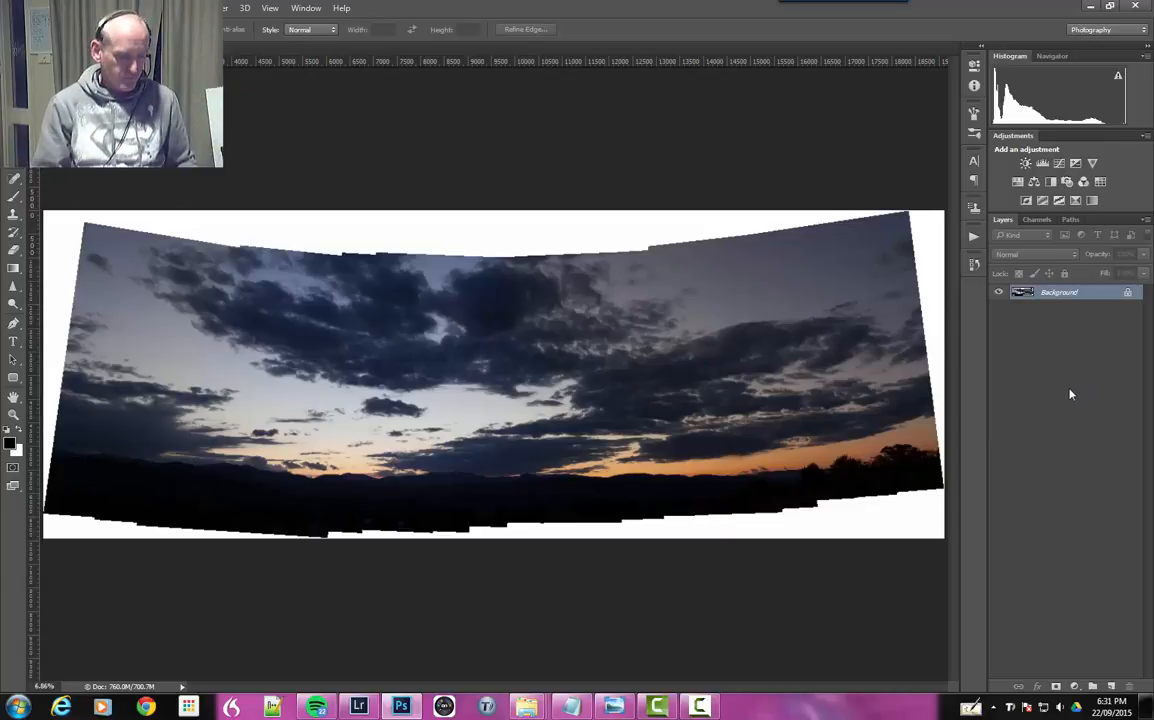
pyautogui.moveTo(1066, 298); pyautogui.dragTo(1113, 685)
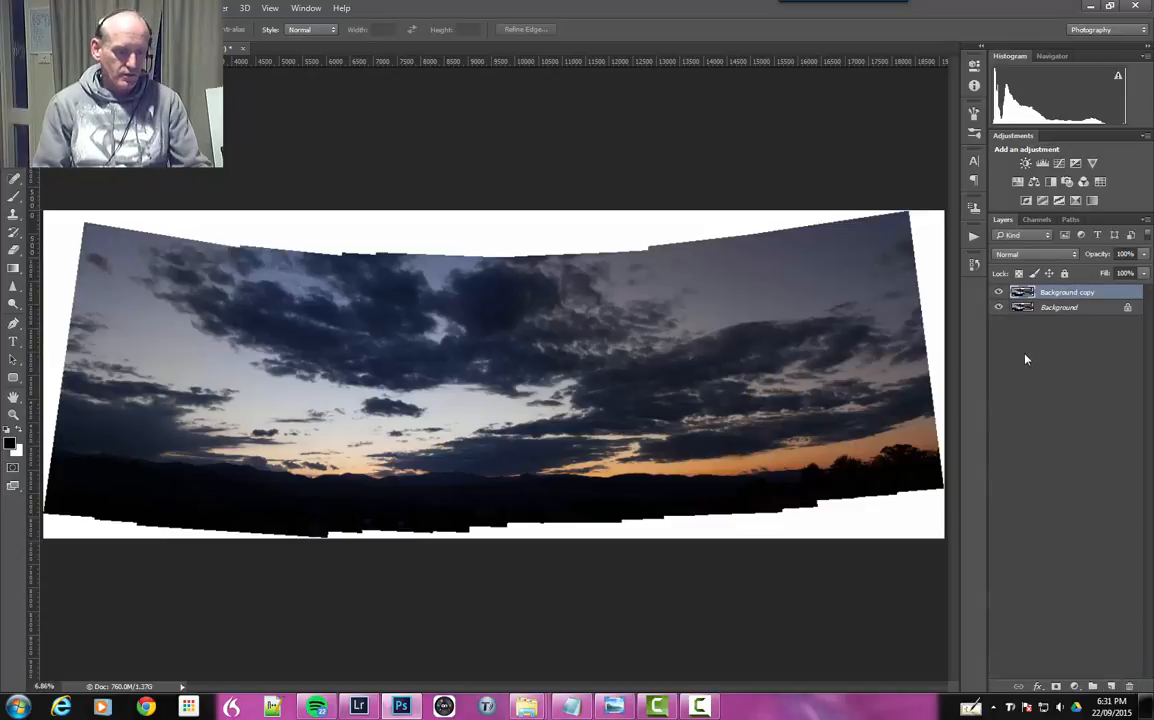
# Step: Start a Warp transform on the Background copy layer and pull the panorama's left side downward to fill its lower-left corner
pyautogui.hotkey('ctrl', 't')
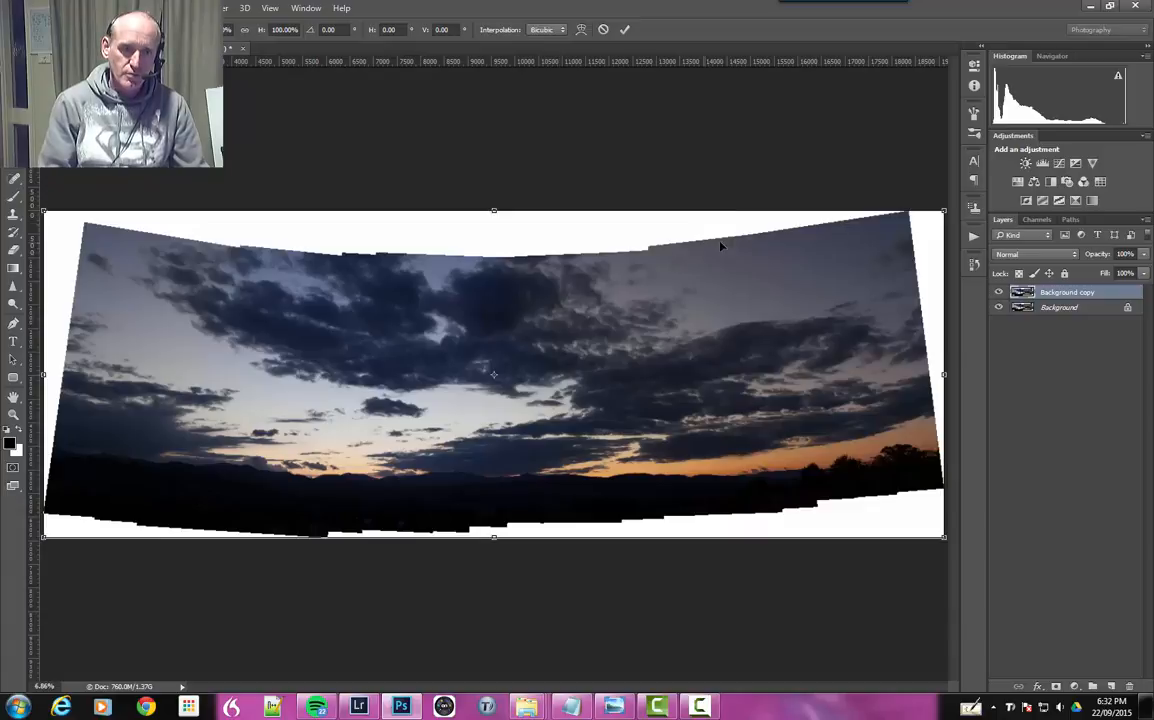
pyautogui.rightClick(662, 272)
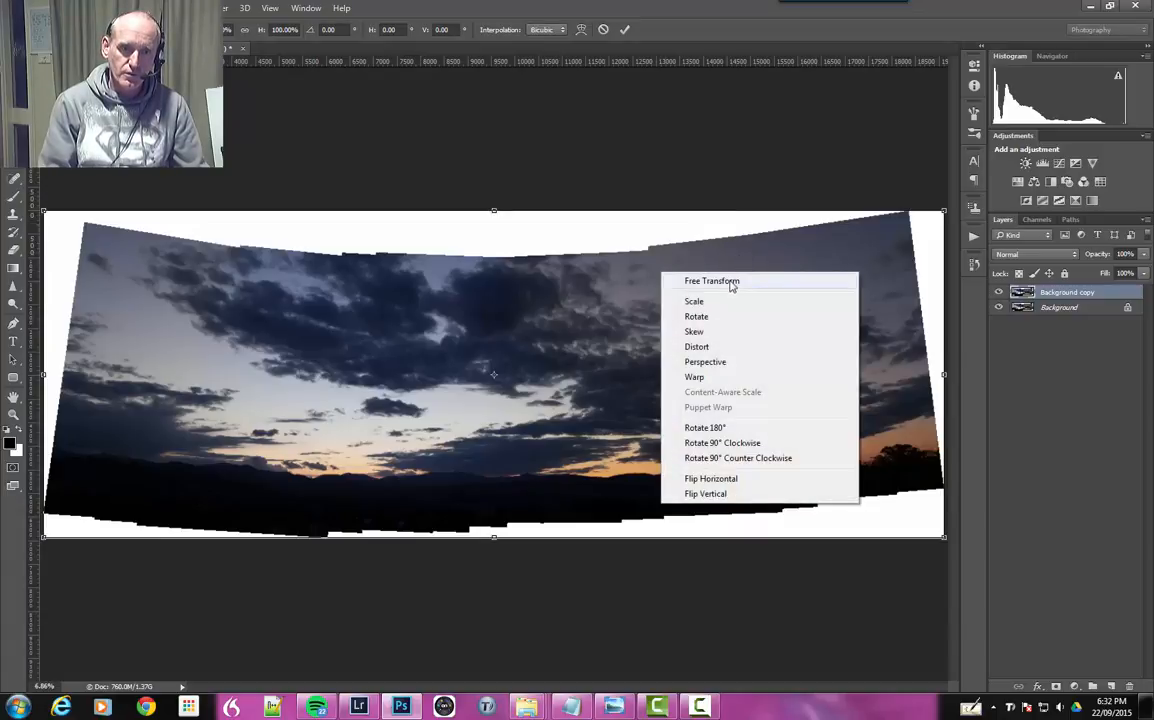
pyautogui.click(697, 377)
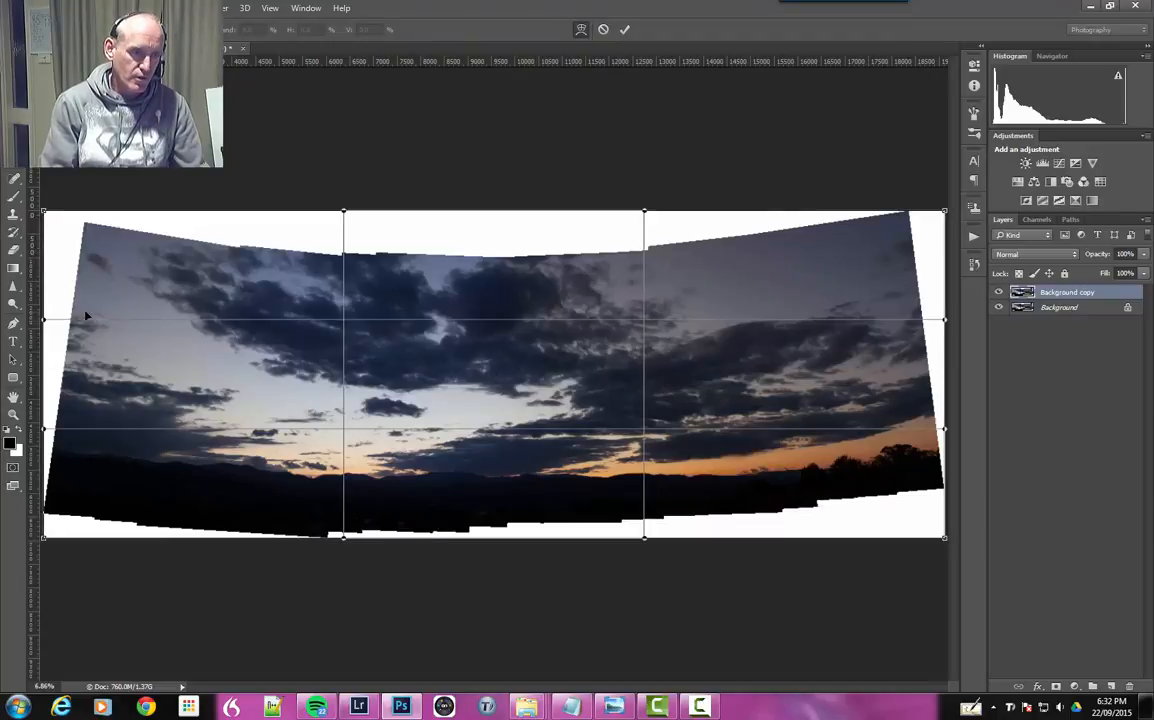
pyautogui.moveTo(66, 340); pyautogui.dragTo(66, 354)
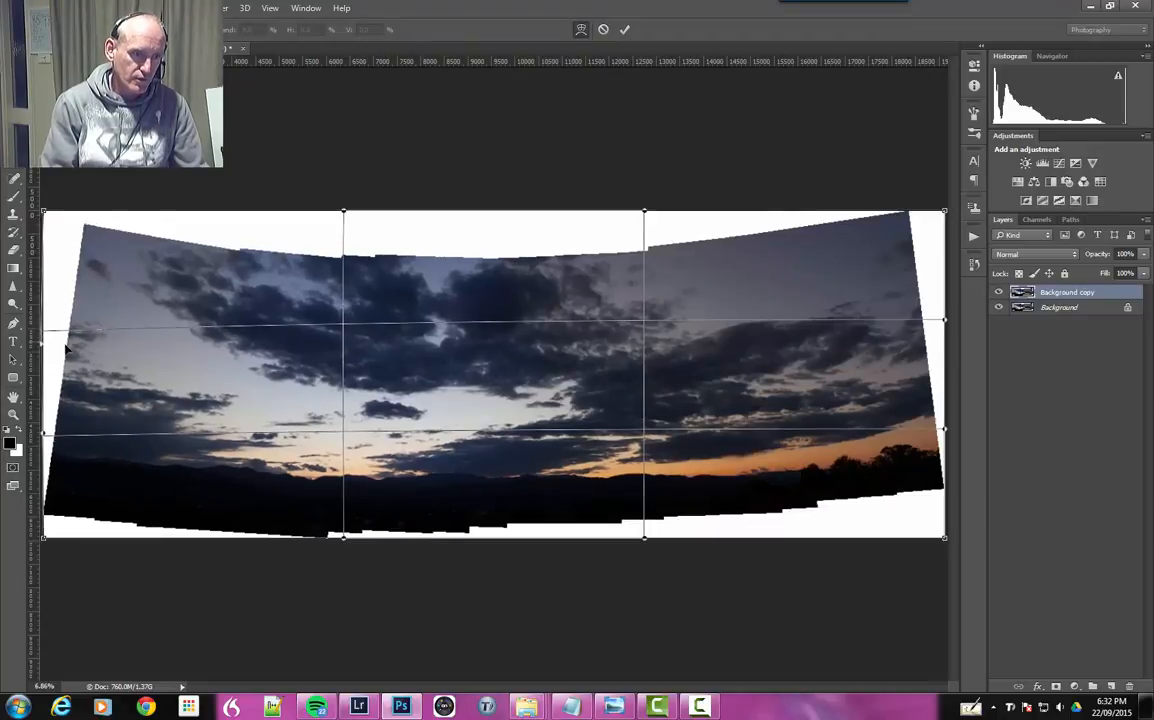
pyautogui.moveTo(66, 464); pyautogui.dragTo(65, 482)
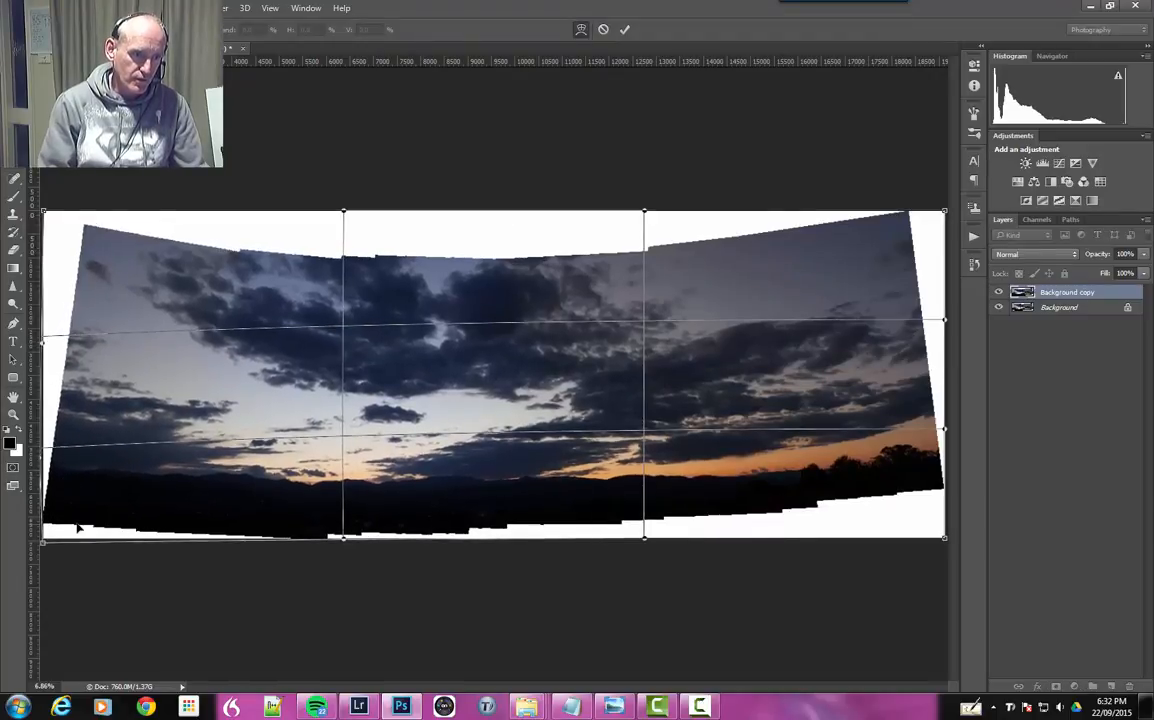
pyautogui.moveTo(77, 527); pyautogui.dragTo(77, 543)
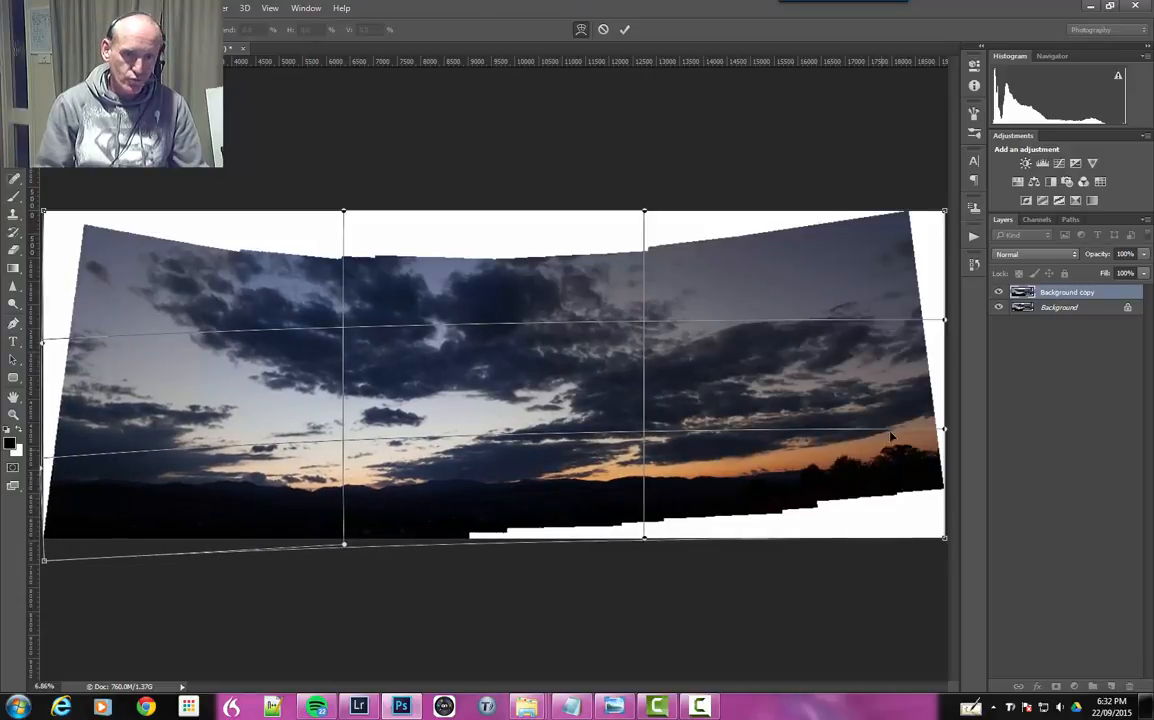
# Step: Place a horizontal guide along the horizon and warp the panorama's right side downward and outward to level the horizon against it
pyautogui.moveTo(617, 67); pyautogui.dragTo(553, 478)
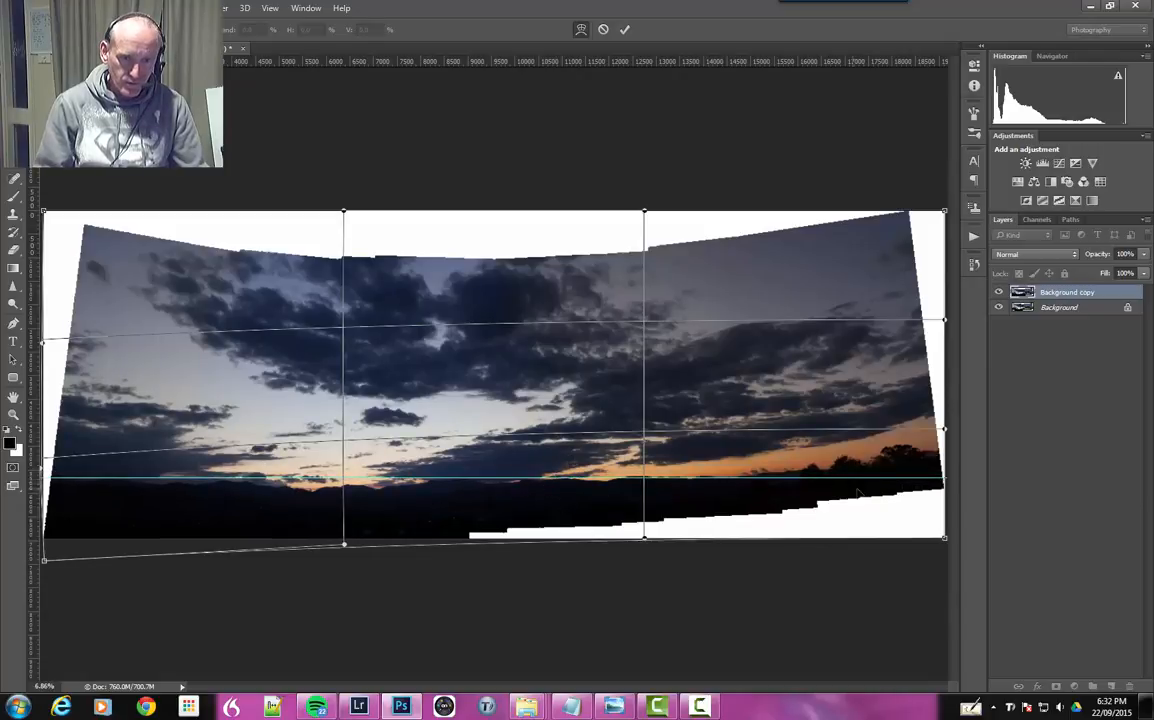
pyautogui.moveTo(922, 401); pyautogui.dragTo(923, 412)
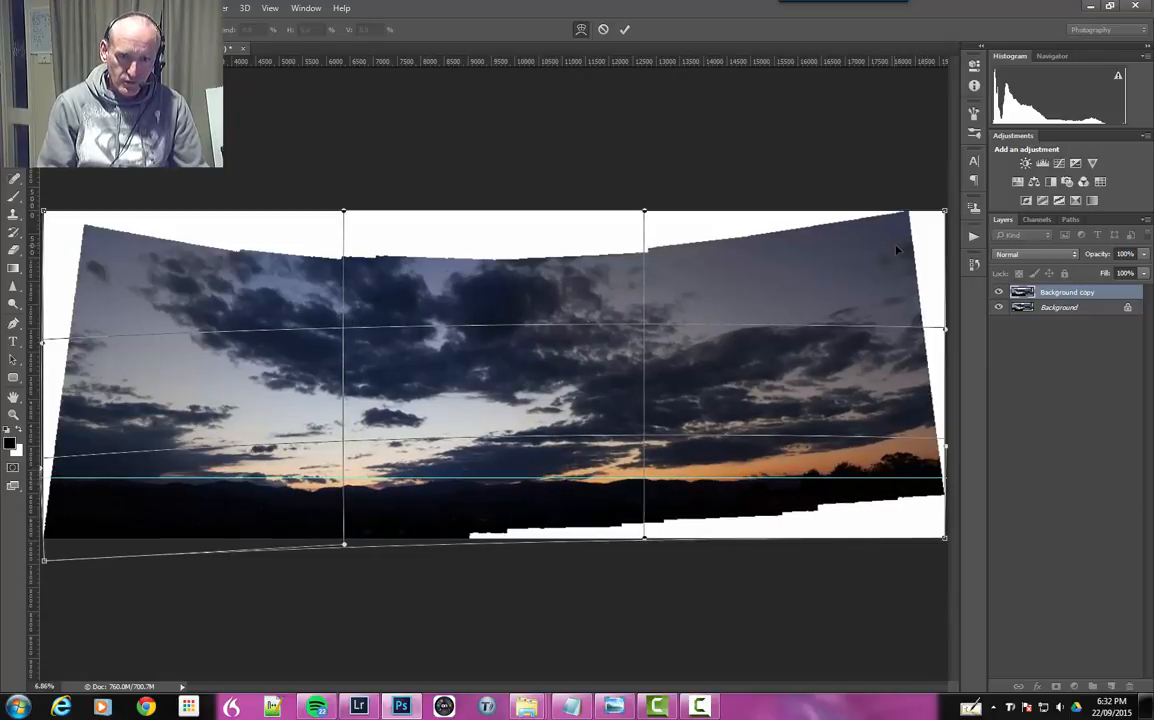
pyautogui.moveTo(899, 252); pyautogui.dragTo(914, 257)
pyautogui.moveTo(922, 392); pyautogui.dragTo(898, 369)
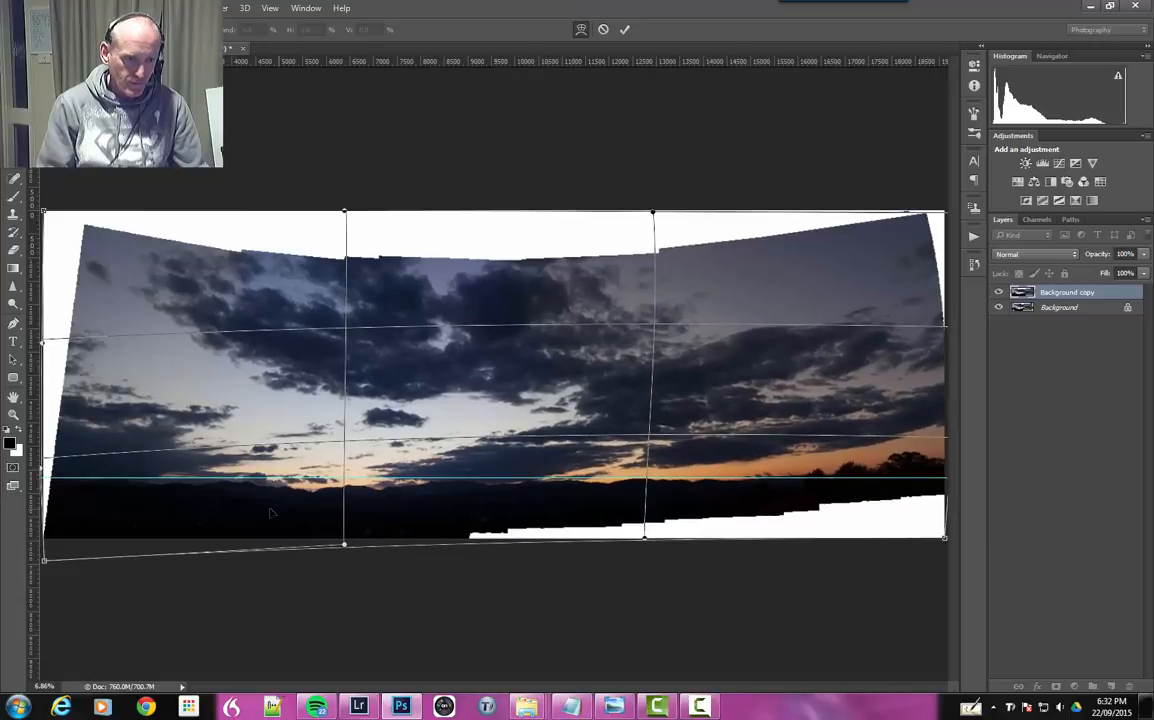
pyautogui.moveTo(899, 509); pyautogui.dragTo(905, 511)
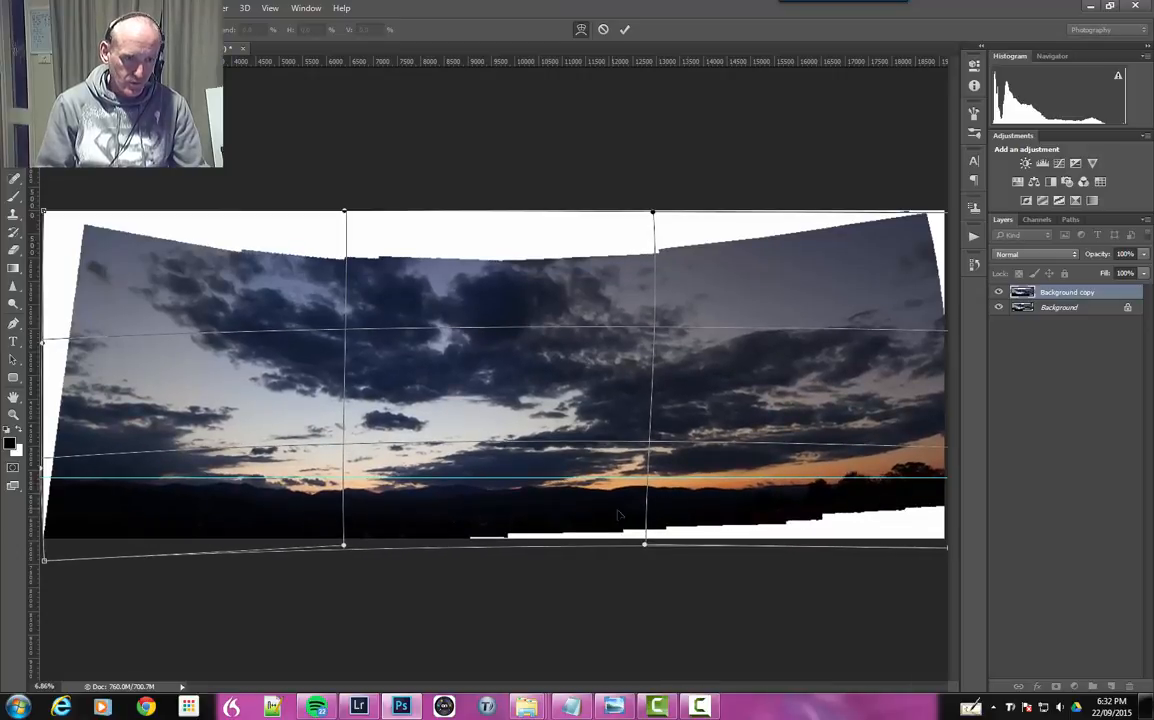
pyautogui.moveTo(921, 497); pyautogui.dragTo(935, 519)
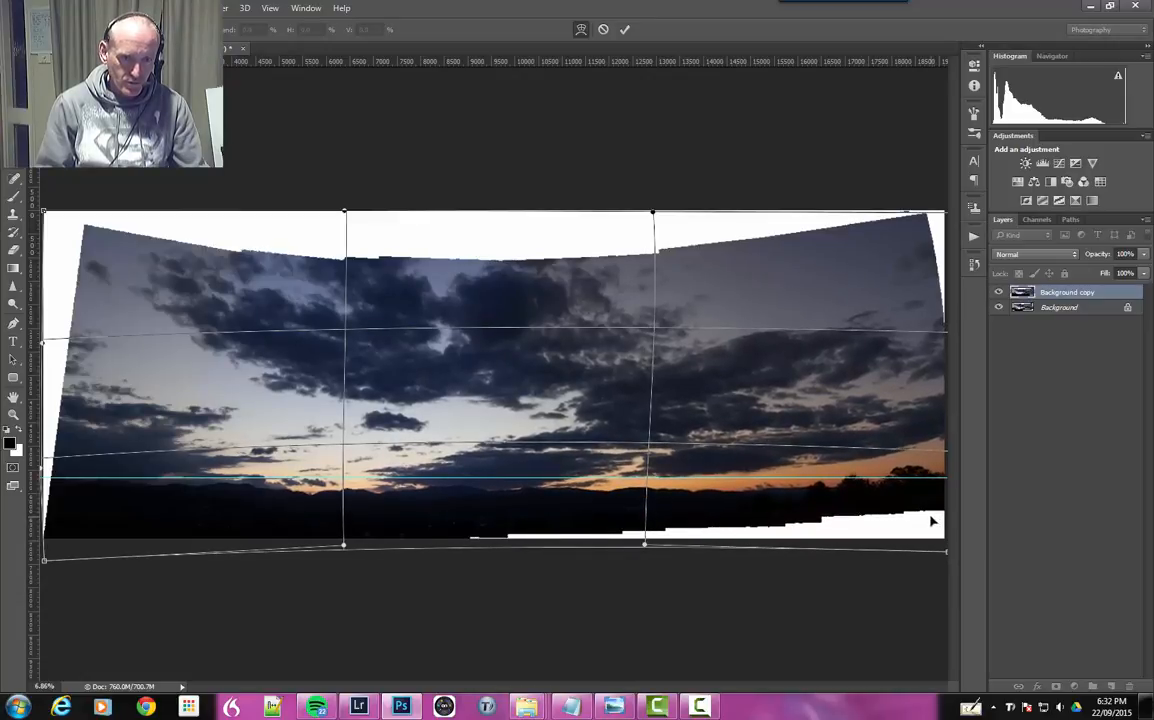
# Step: Warp the panorama's sagging top edge upward, pull both upper corners outward to fill the white gaps, and apply the warp
pyautogui.moveTo(487, 277)
pyautogui.mouseDown()
pyautogui.moveTo(433, 267)
pyautogui.moveTo(480, 255)
pyautogui.mouseUp()
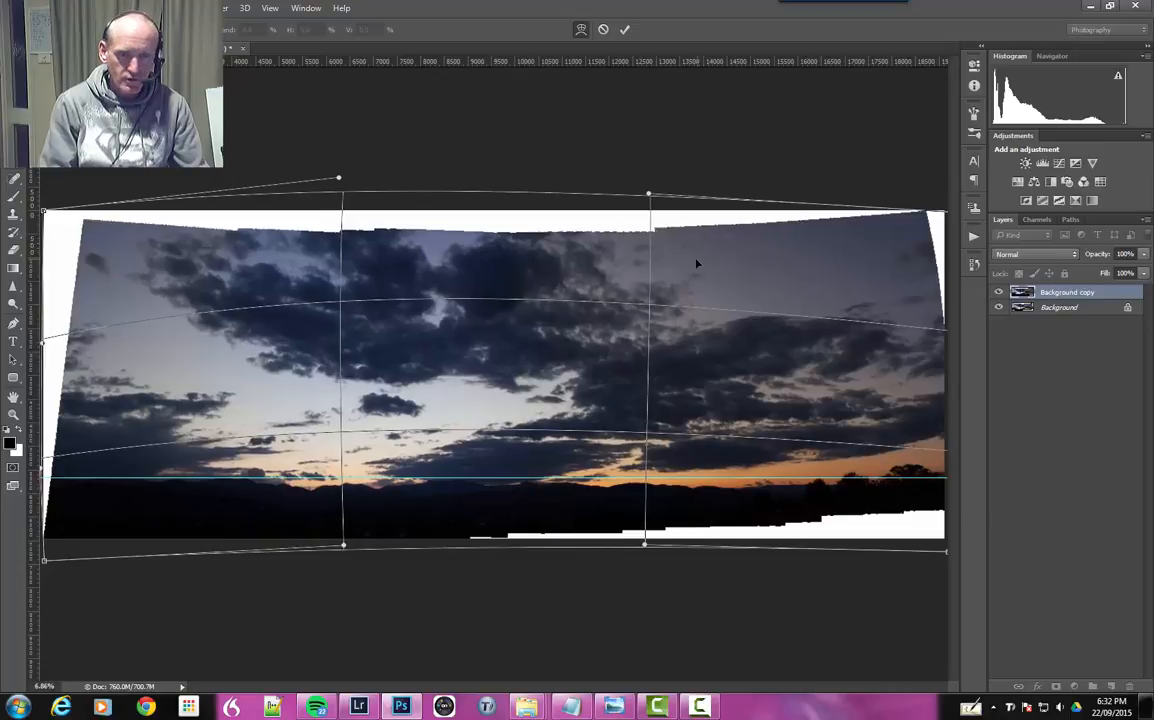
pyautogui.moveTo(695, 263); pyautogui.dragTo(698, 255)
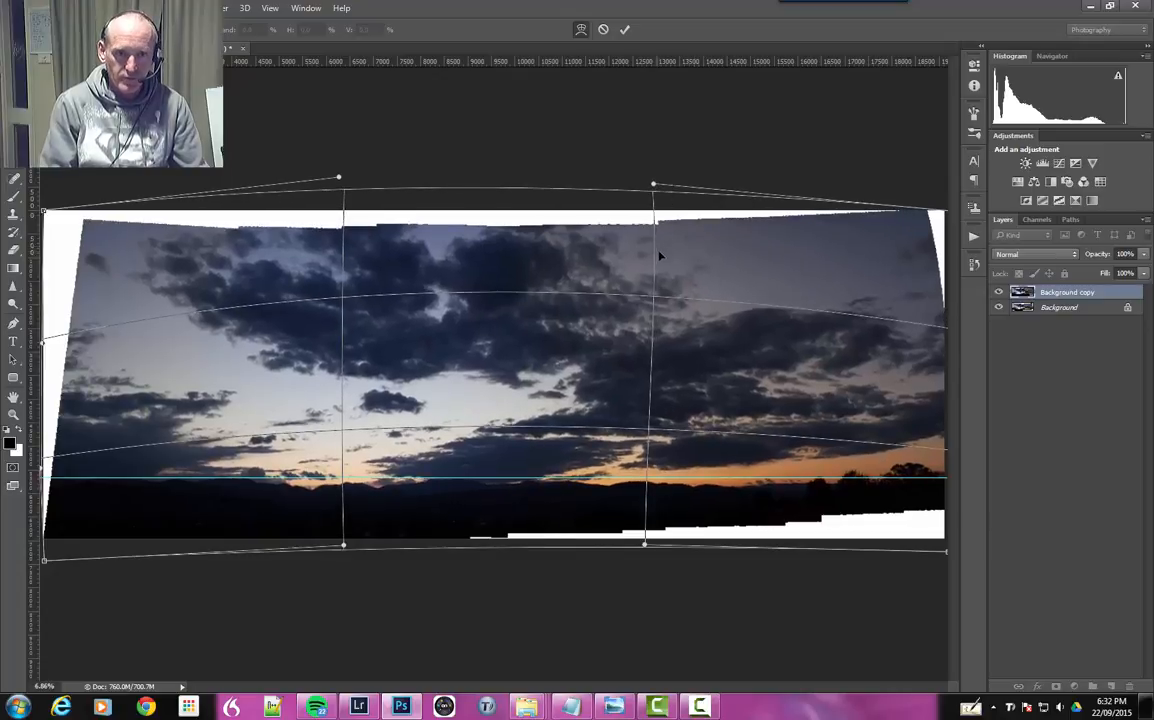
pyautogui.moveTo(568, 262); pyautogui.dragTo(559, 254)
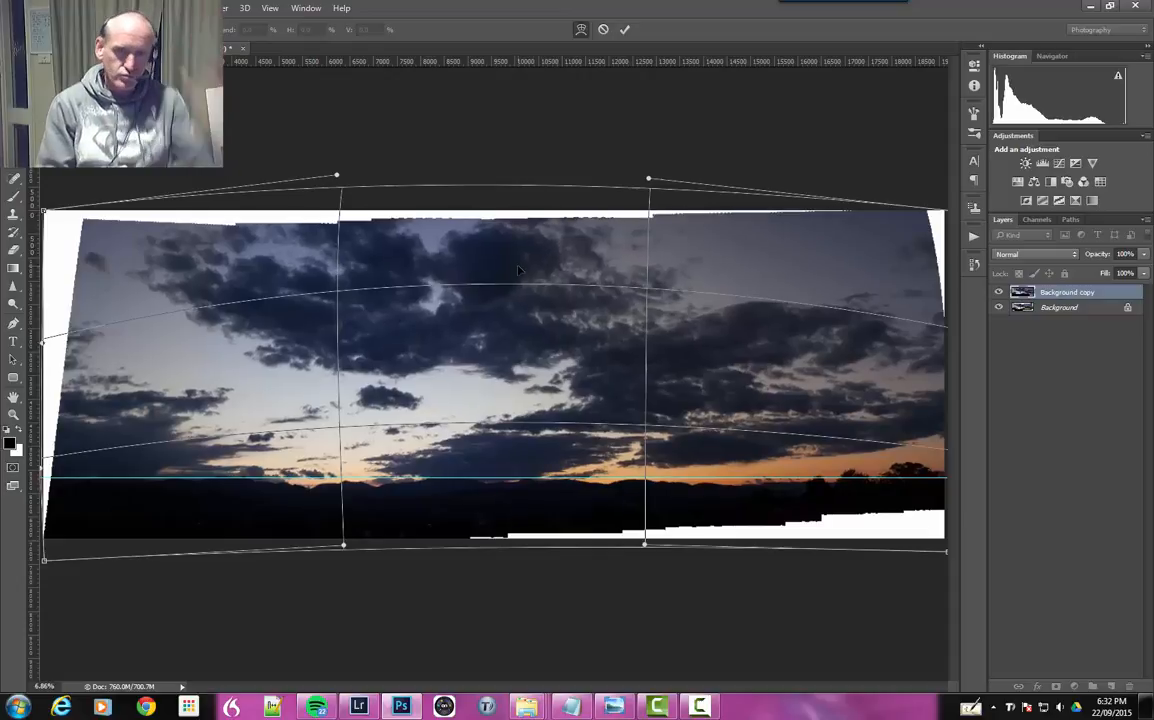
pyautogui.moveTo(919, 213); pyautogui.dragTo(939, 216)
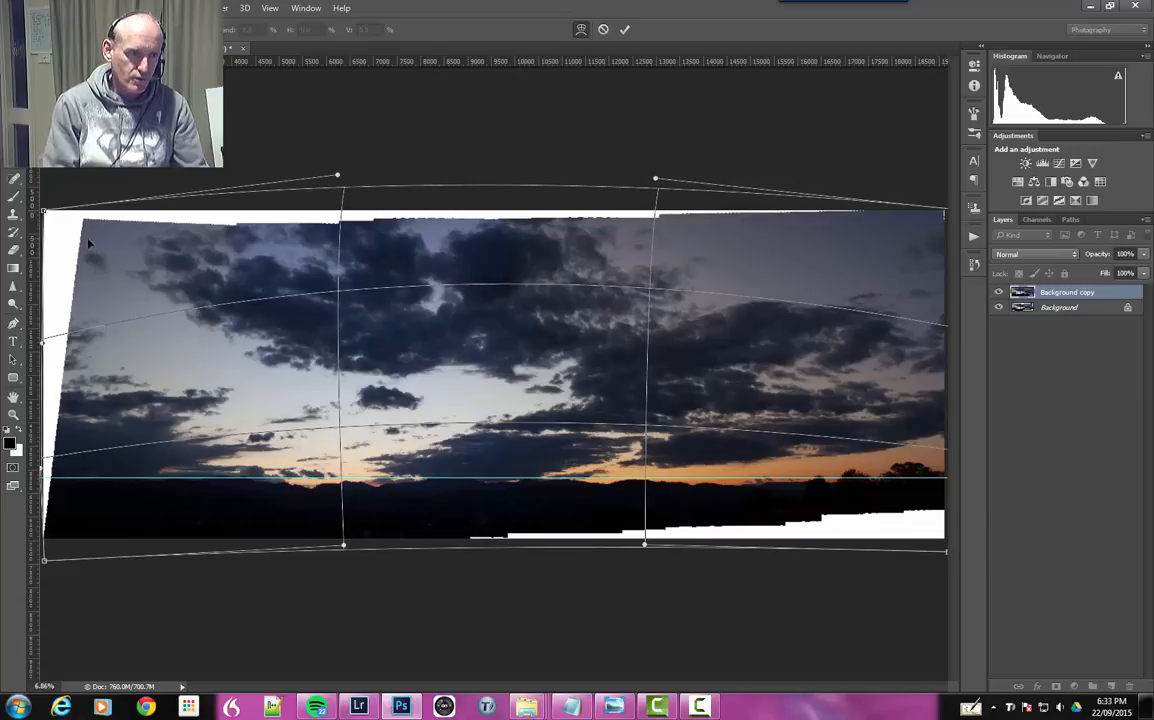
pyautogui.moveTo(88, 244); pyautogui.dragTo(69, 244)
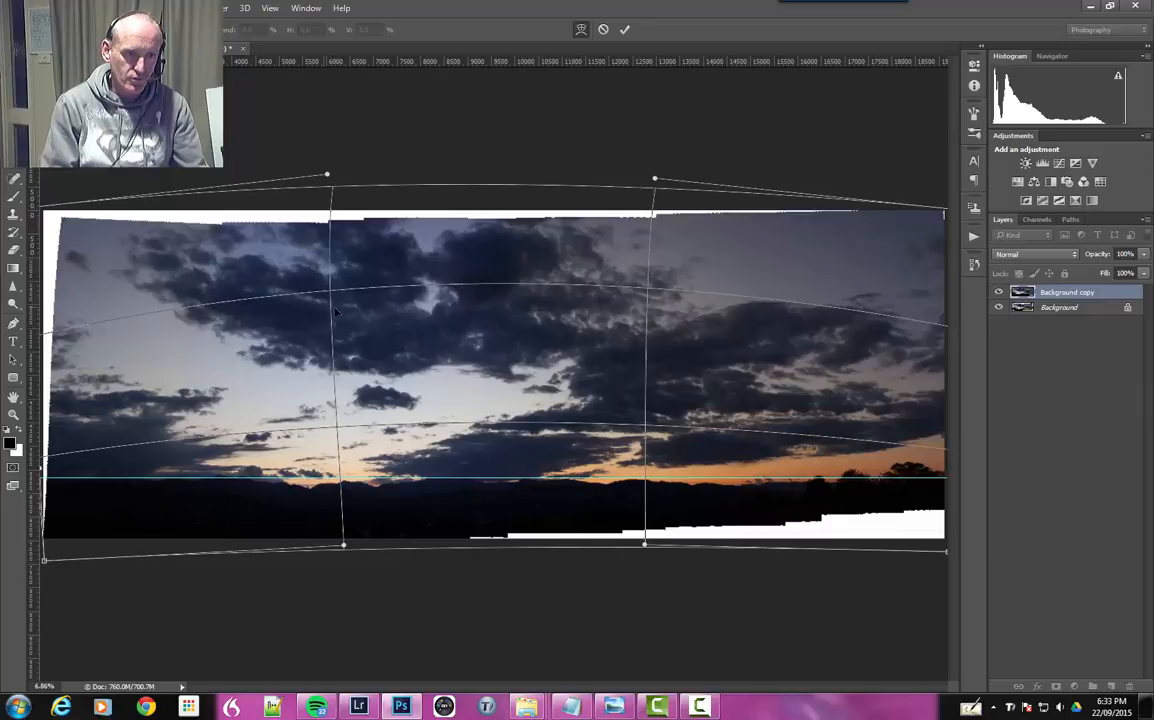
pyautogui.moveTo(418, 264); pyautogui.dragTo(416, 260)
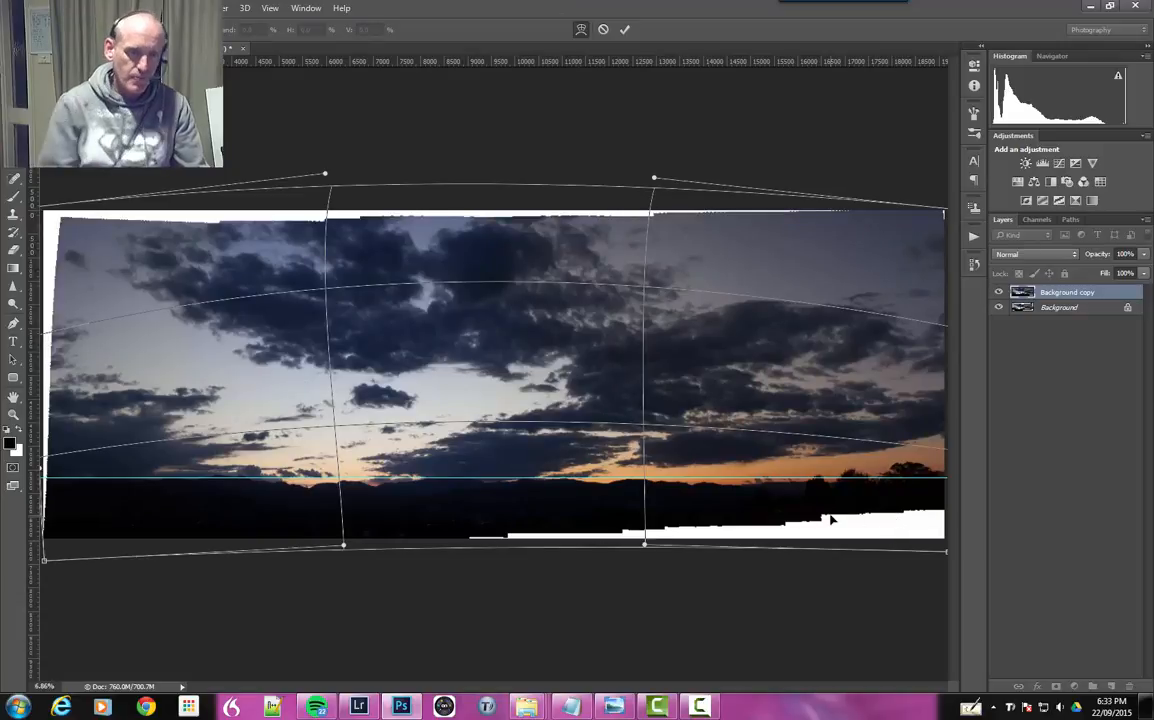
pyautogui.press('Return')
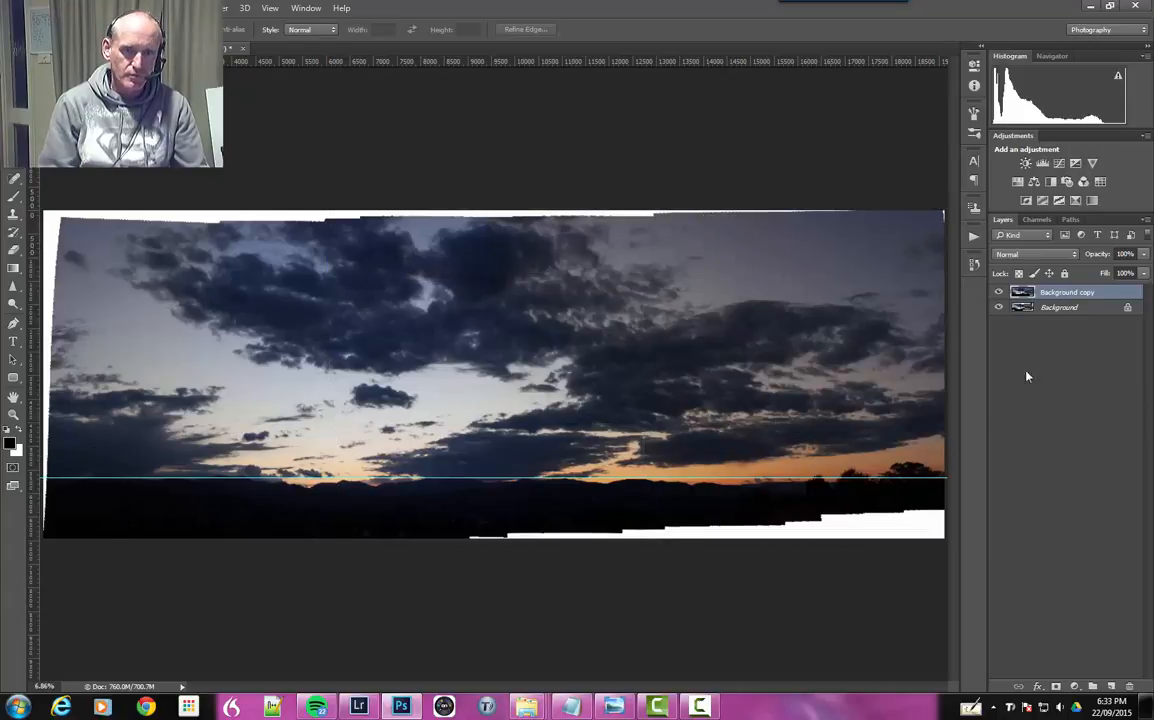
# Step: Select the Background copy layer and remove the horizontal guide from the horizon
pyautogui.click(1051, 380)
pyautogui.click(1067, 295)
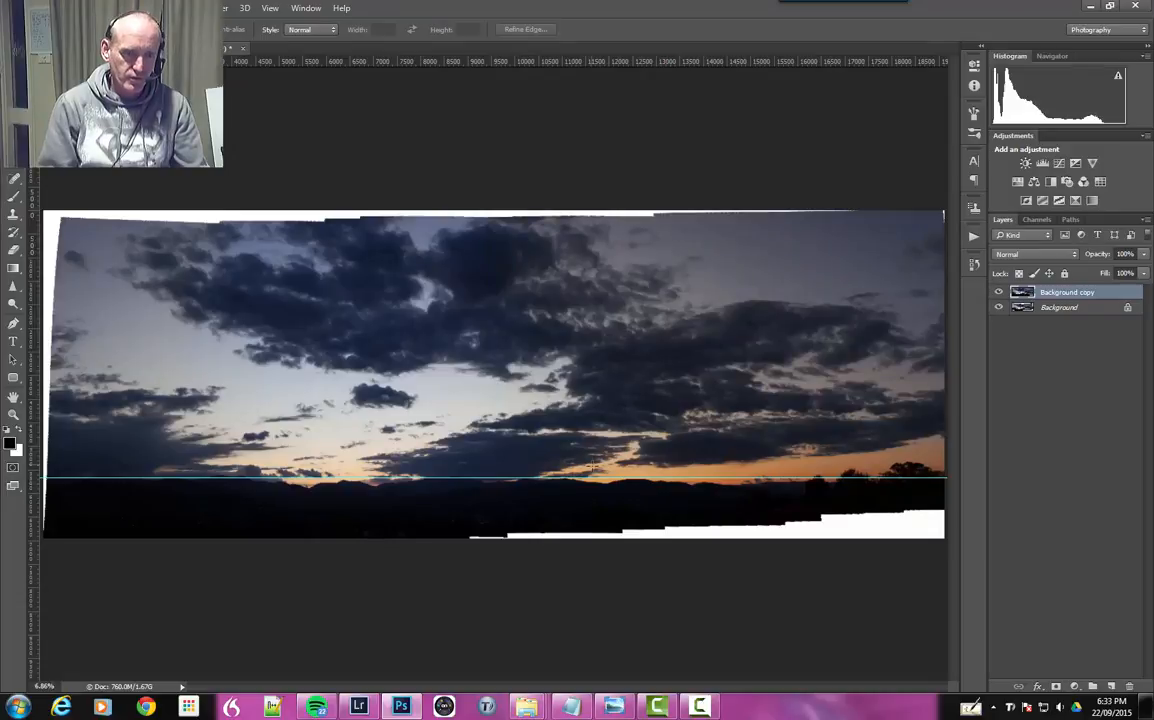
pyautogui.press('v')
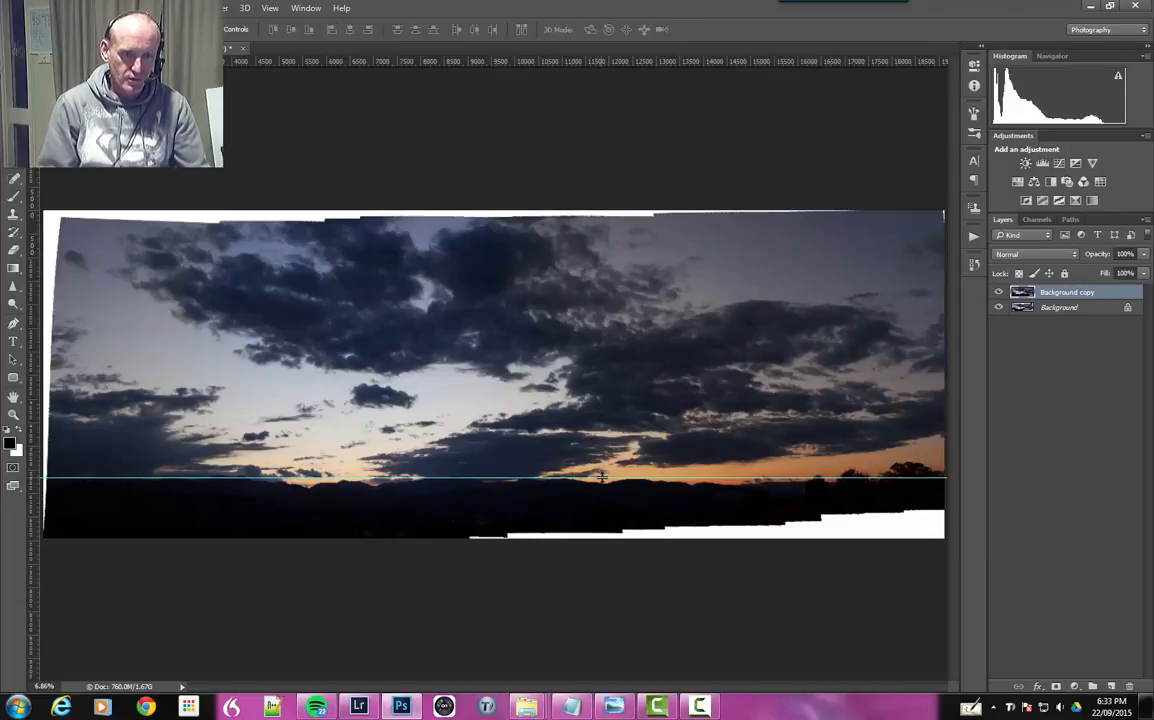
pyautogui.moveTo(602, 478); pyautogui.dragTo(545, 25)
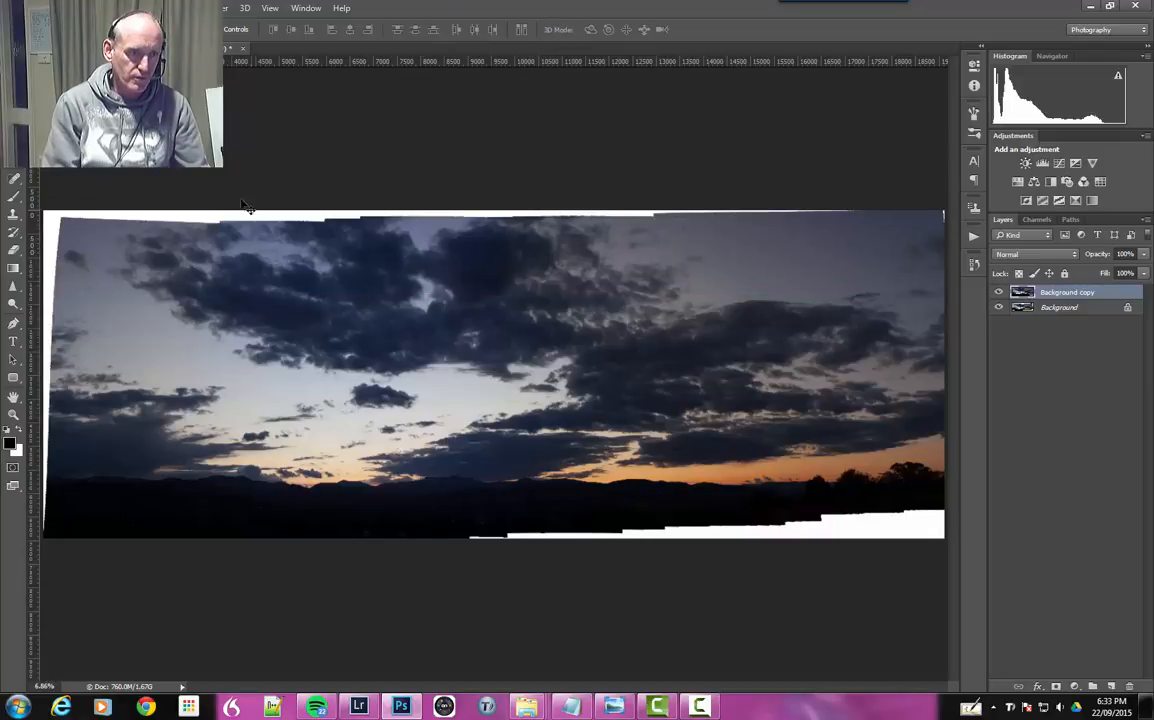
# Step: Crop the panorama's upper, left and lower edges to cut away the remaining white areas
pyautogui.press('c')
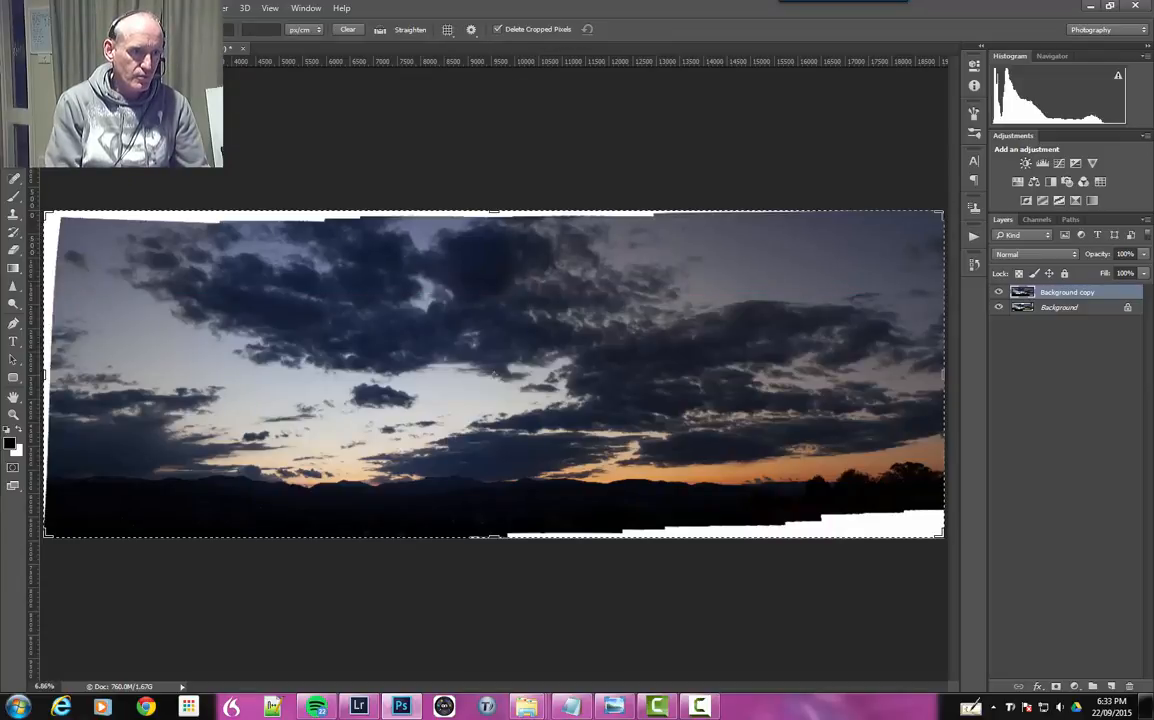
pyautogui.moveTo(493, 212); pyautogui.dragTo(493, 218)
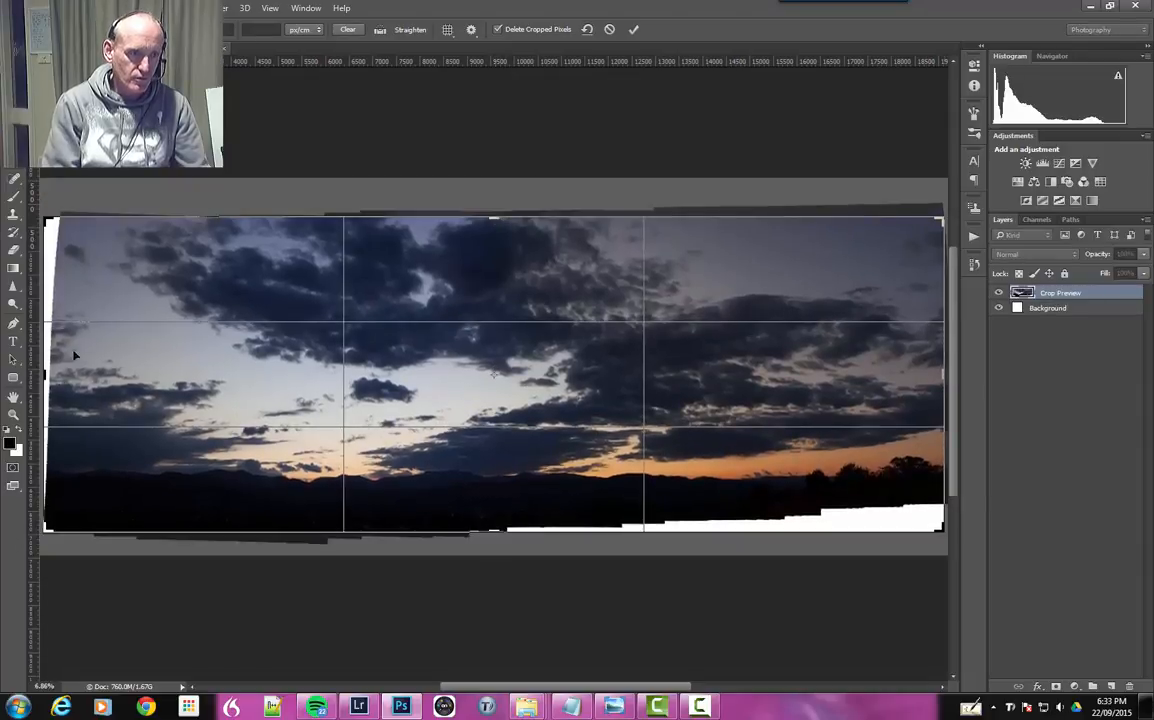
pyautogui.moveTo(45, 373); pyautogui.dragTo(55, 376)
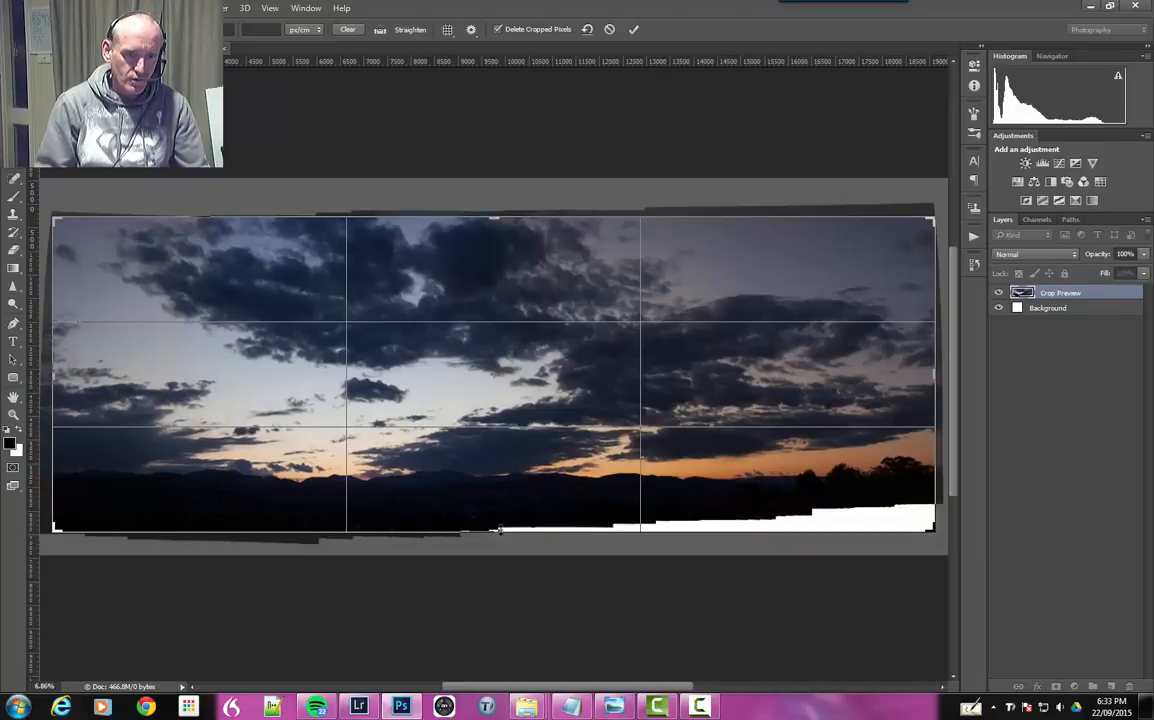
pyautogui.moveTo(499, 531); pyautogui.dragTo(493, 515)
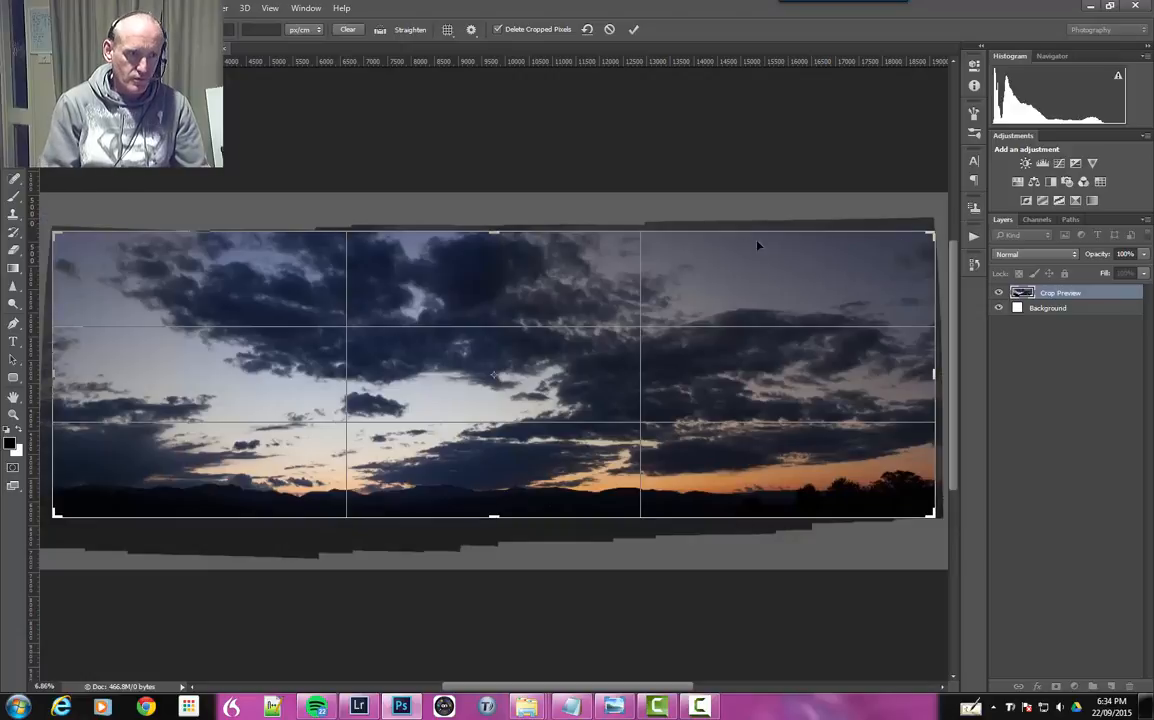
pyautogui.press('Return')
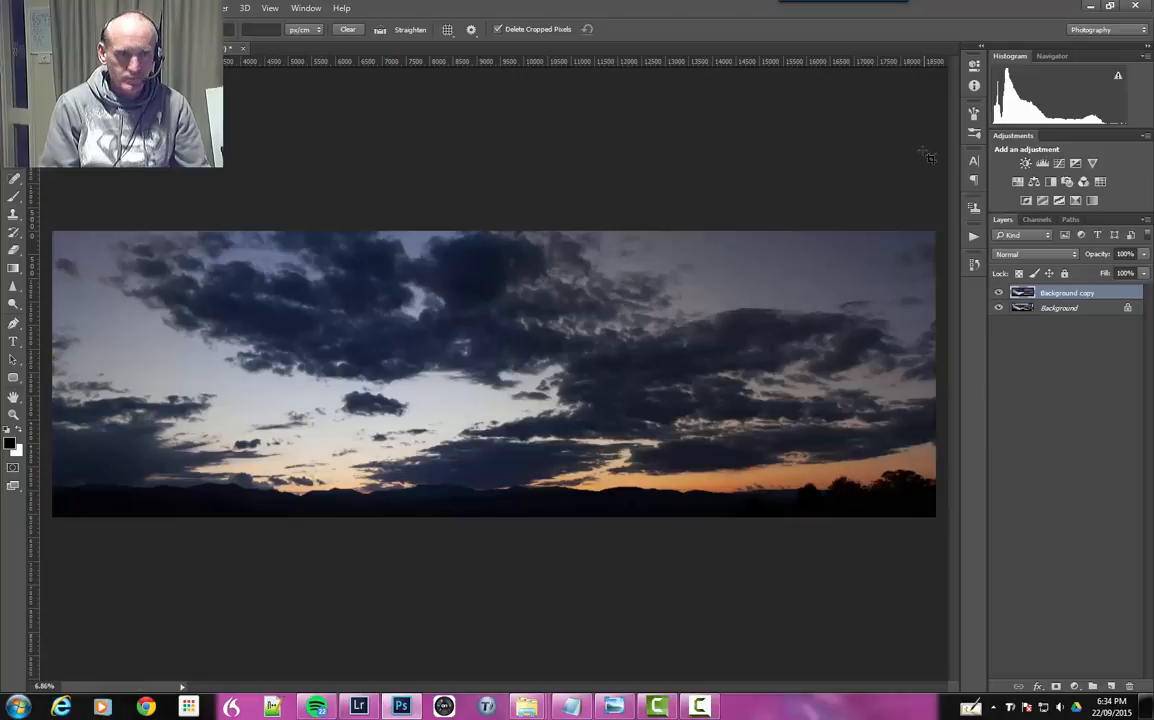
pyautogui.click(462, 300)
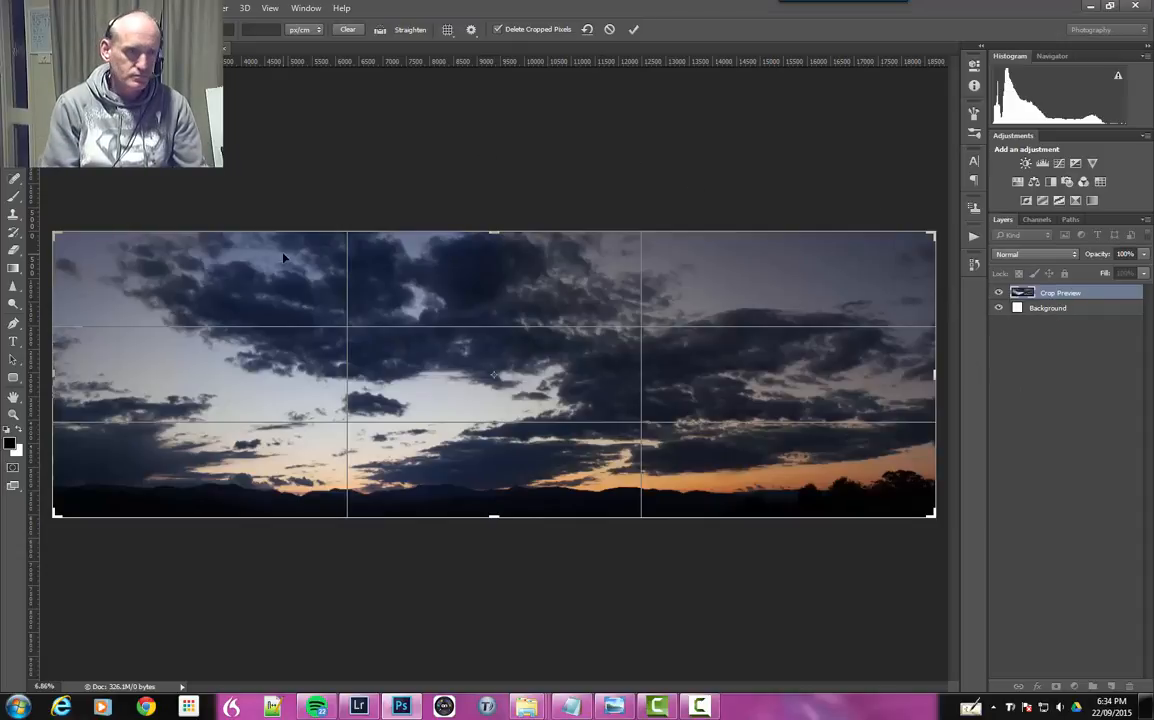
pyautogui.click(14, 71)
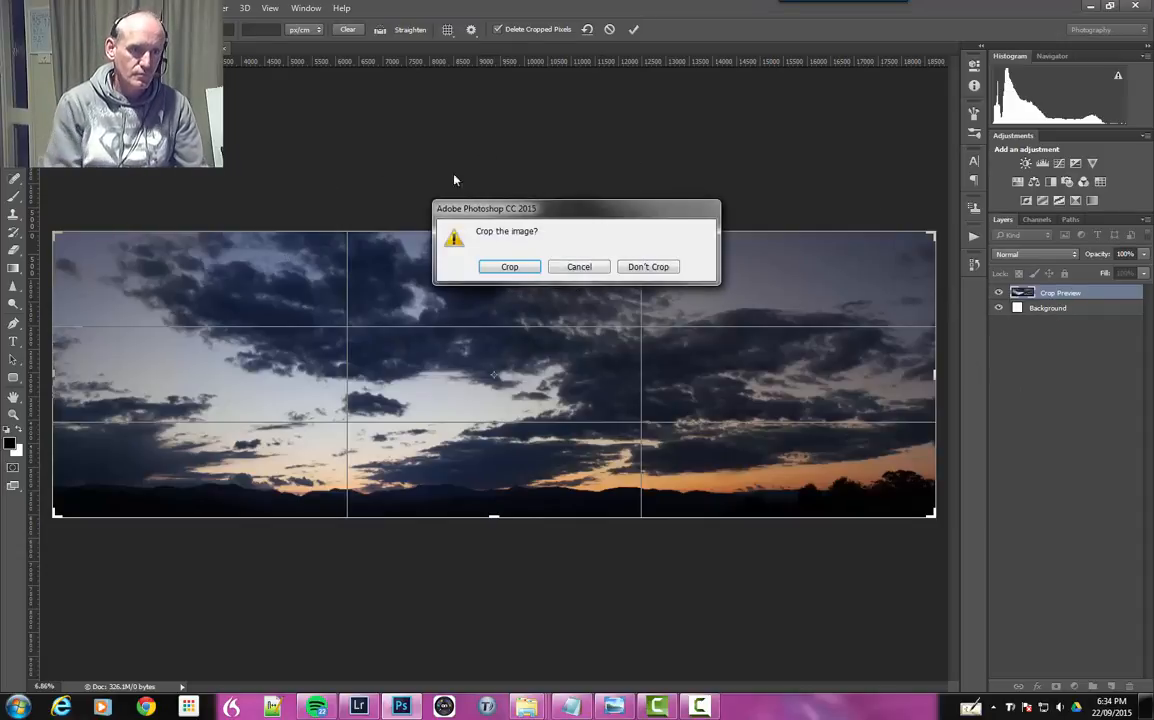
pyautogui.click(530, 269)
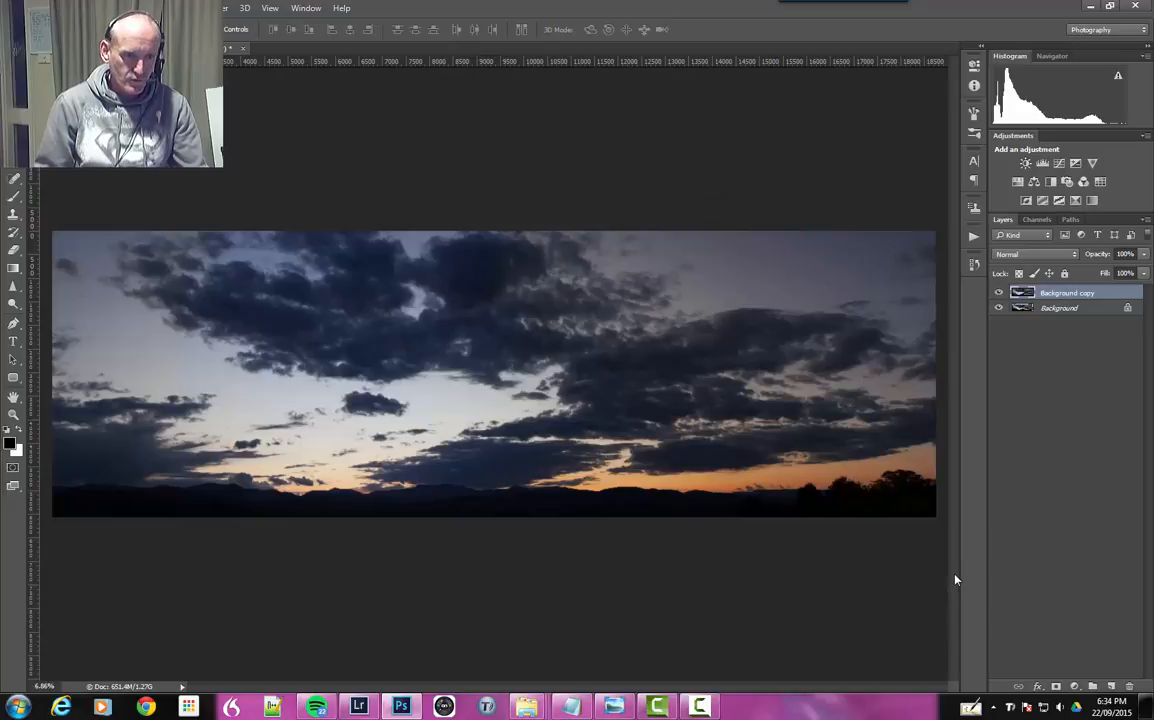
# Step: Toggle the Background copy layer's visibility to compare the warped panorama with the original beneath it
pyautogui.click(998, 293)
pyautogui.click(999, 295)
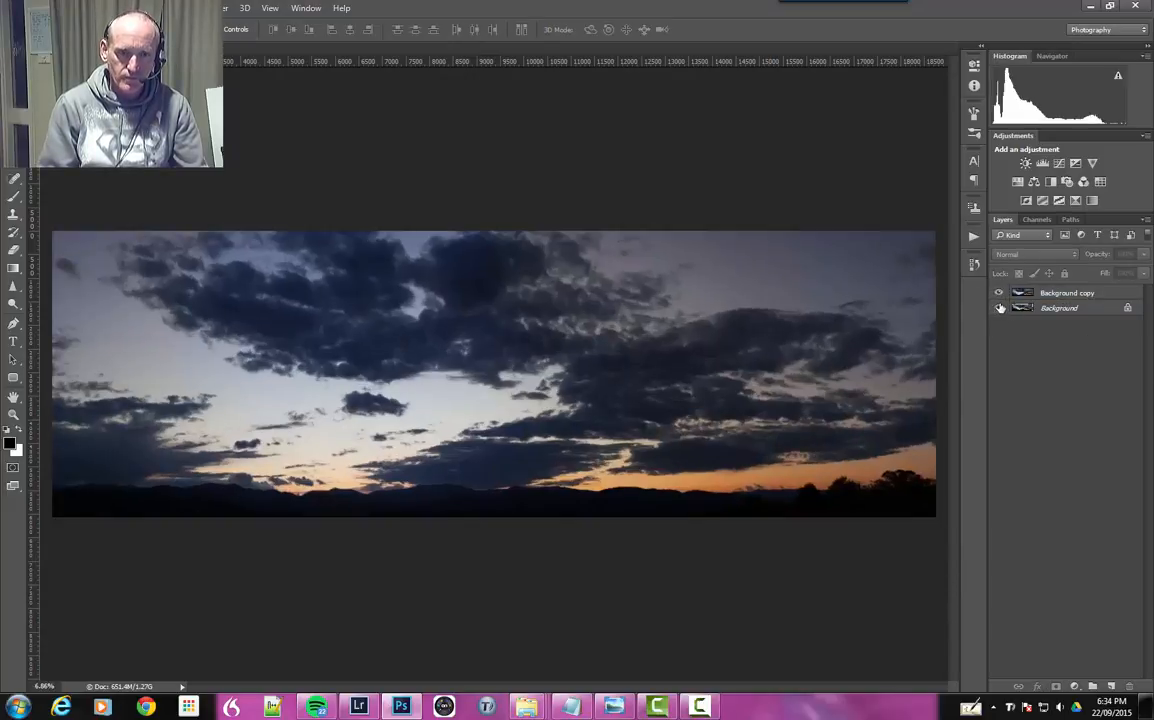
pyautogui.click(999, 294)
pyautogui.click(999, 294)
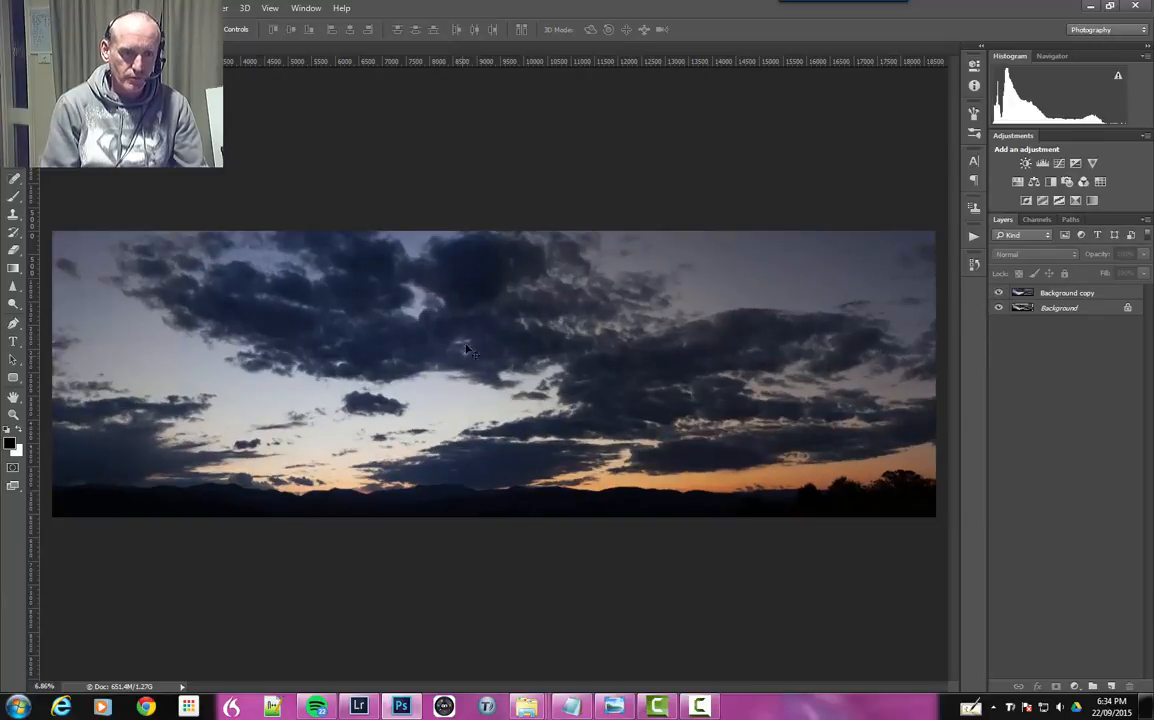
# Step: Add a Curves adjustment layer with a gentle S-curve through input 42, output 36 and input 197, output 209
pyautogui.click(1059, 164)
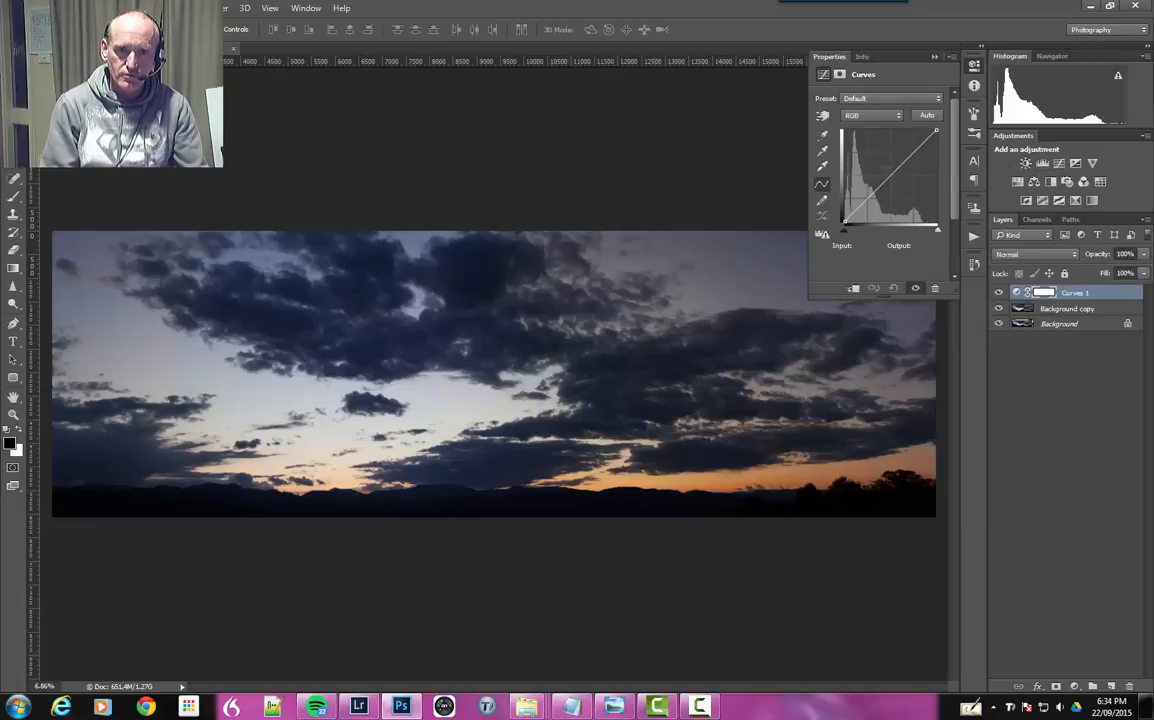
pyautogui.click(870, 198)
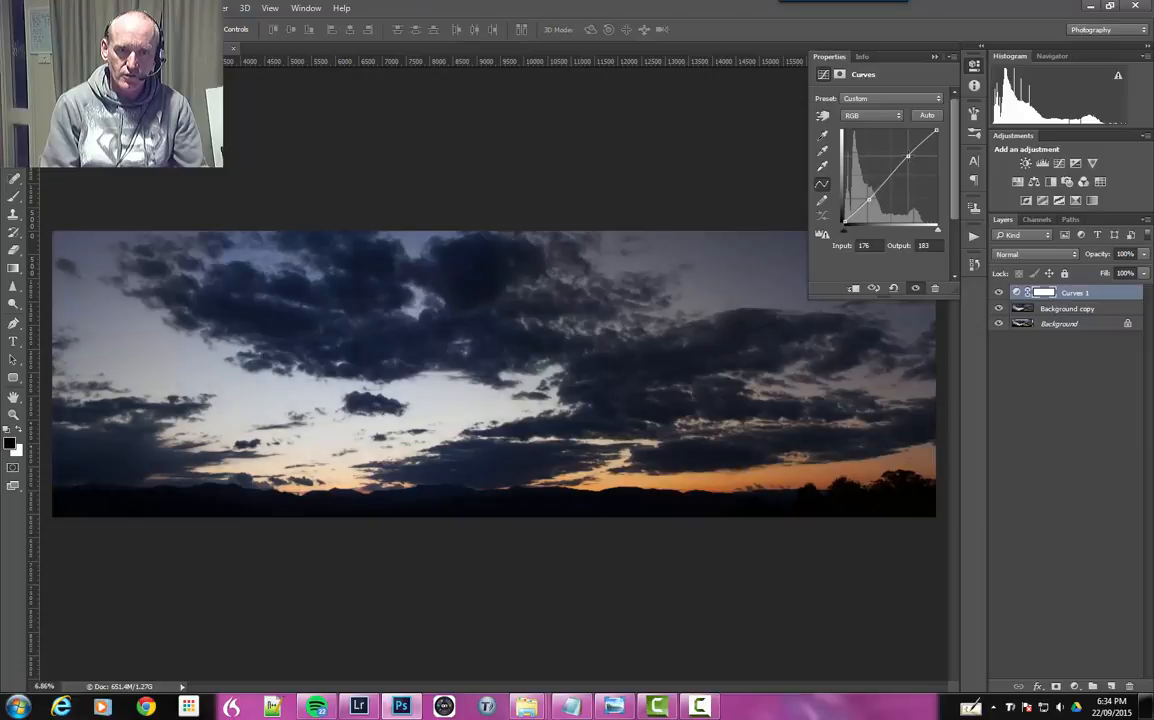
pyautogui.click(908, 156)
pyautogui.click(870, 200)
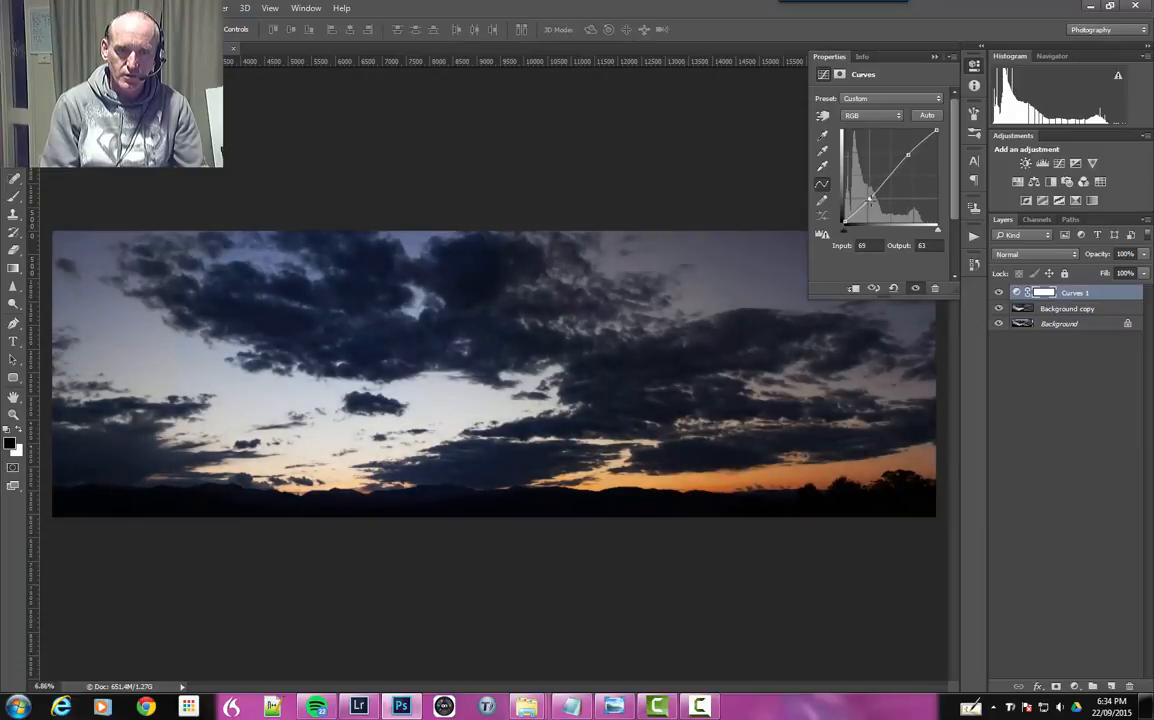
pyautogui.moveTo(870, 199); pyautogui.dragTo(863, 206)
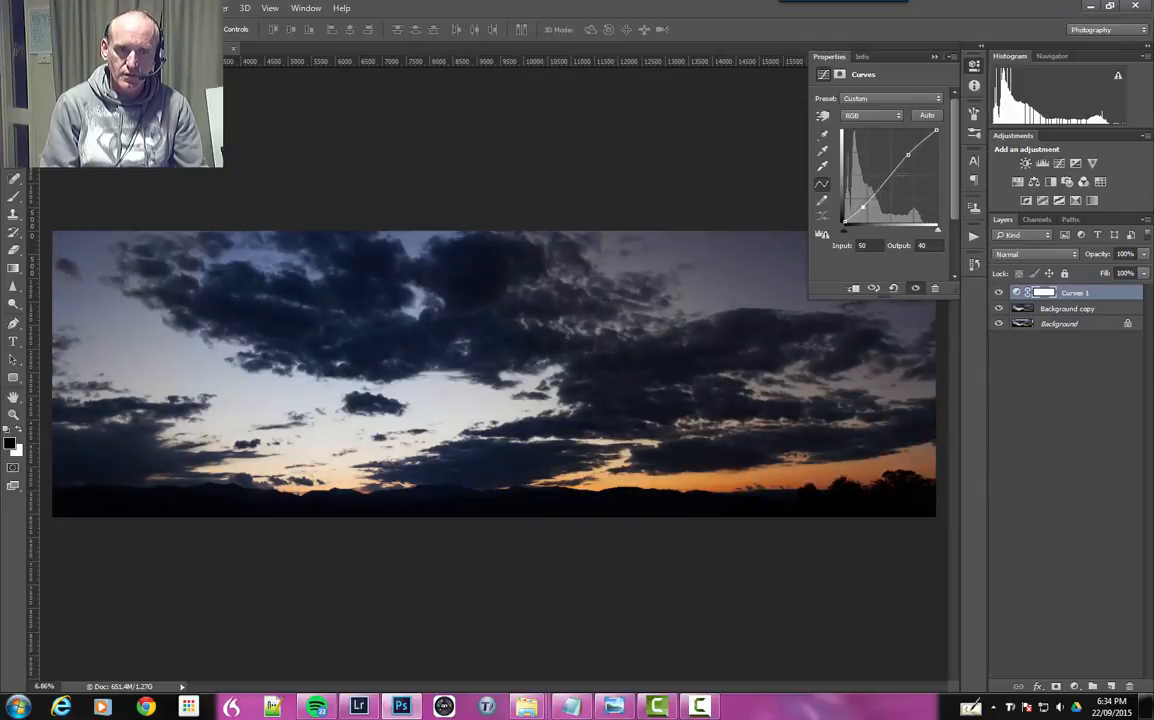
pyautogui.moveTo(909, 155); pyautogui.dragTo(916, 149)
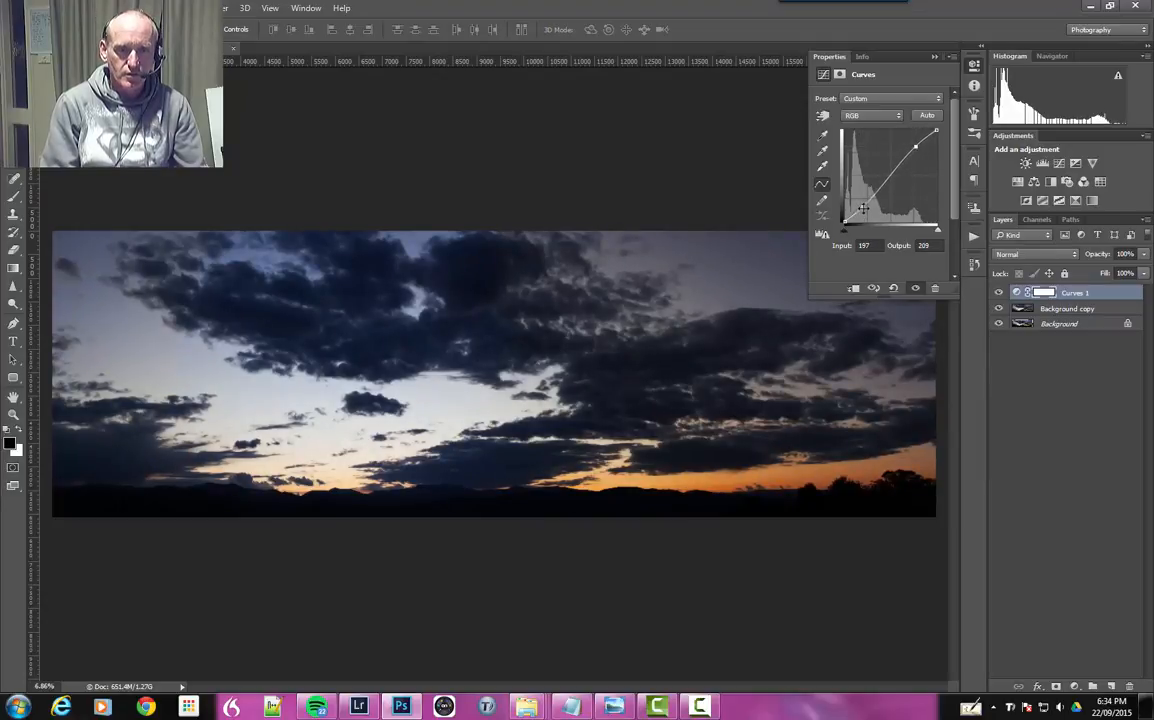
pyautogui.moveTo(862, 207); pyautogui.dragTo(860, 207)
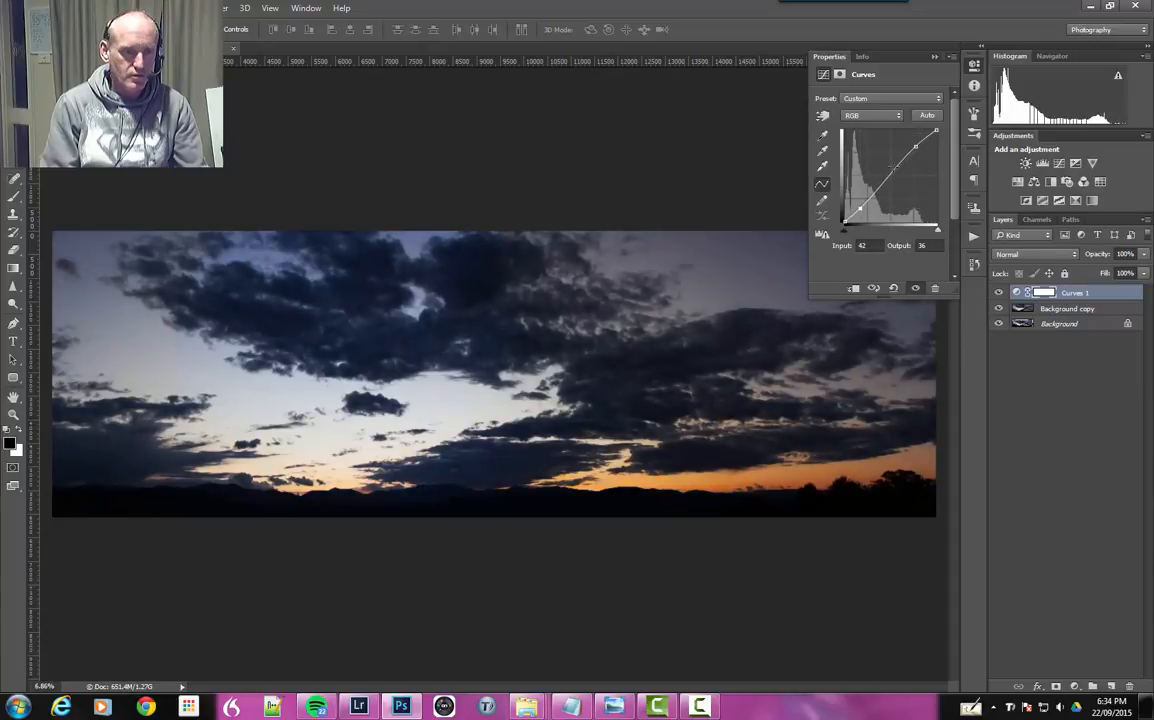
pyautogui.click(1022, 380)
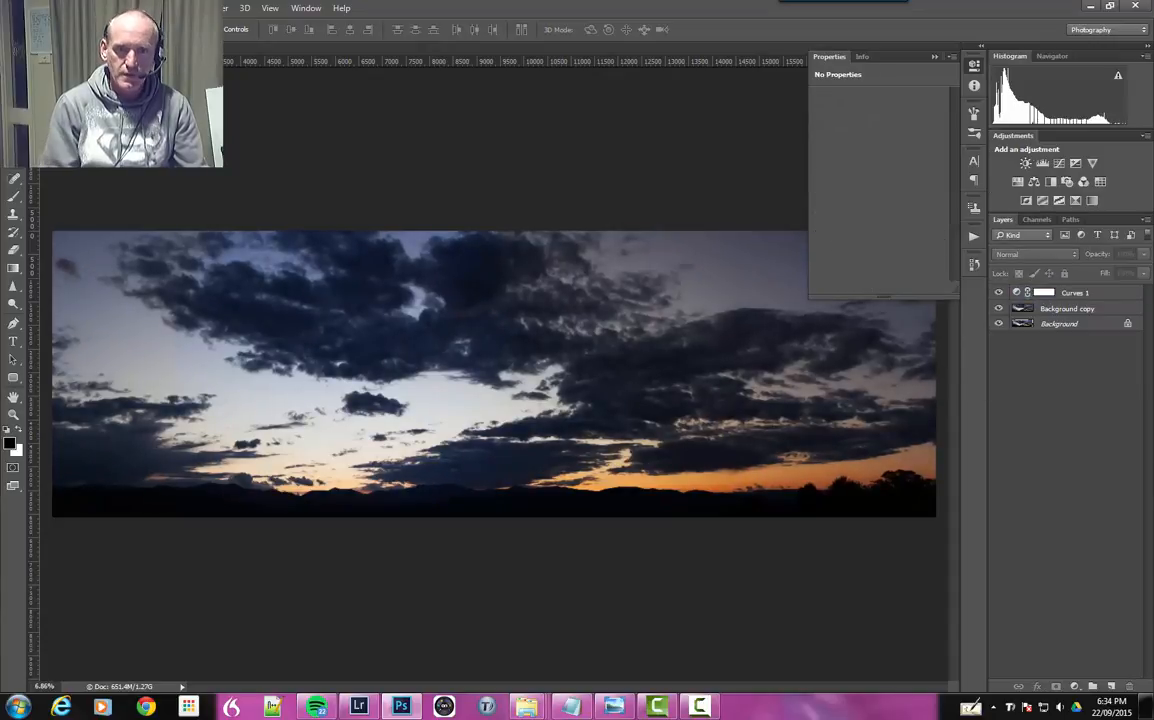
pyautogui.click(845, 52)
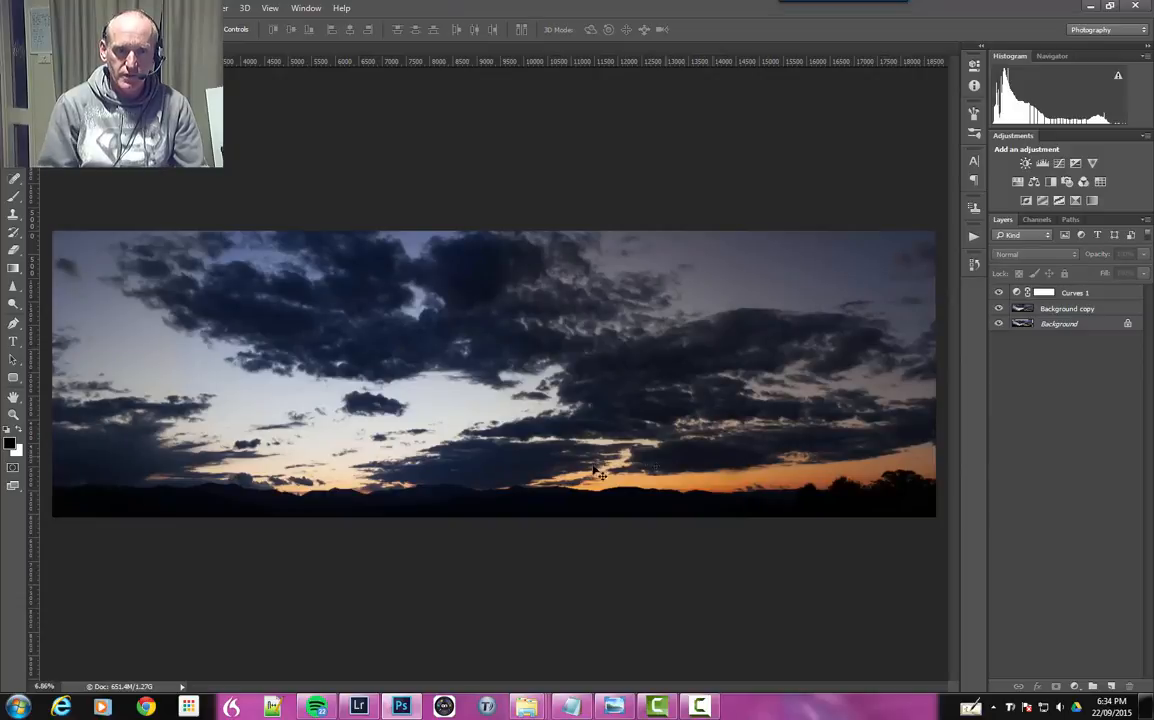
# Step: Add a Hue/Saturation adjustment layer with Reds saturation at +6 and Yellows saturation at +37, sampling the yellows from the orange horizon glow
pyautogui.click(1017, 181)
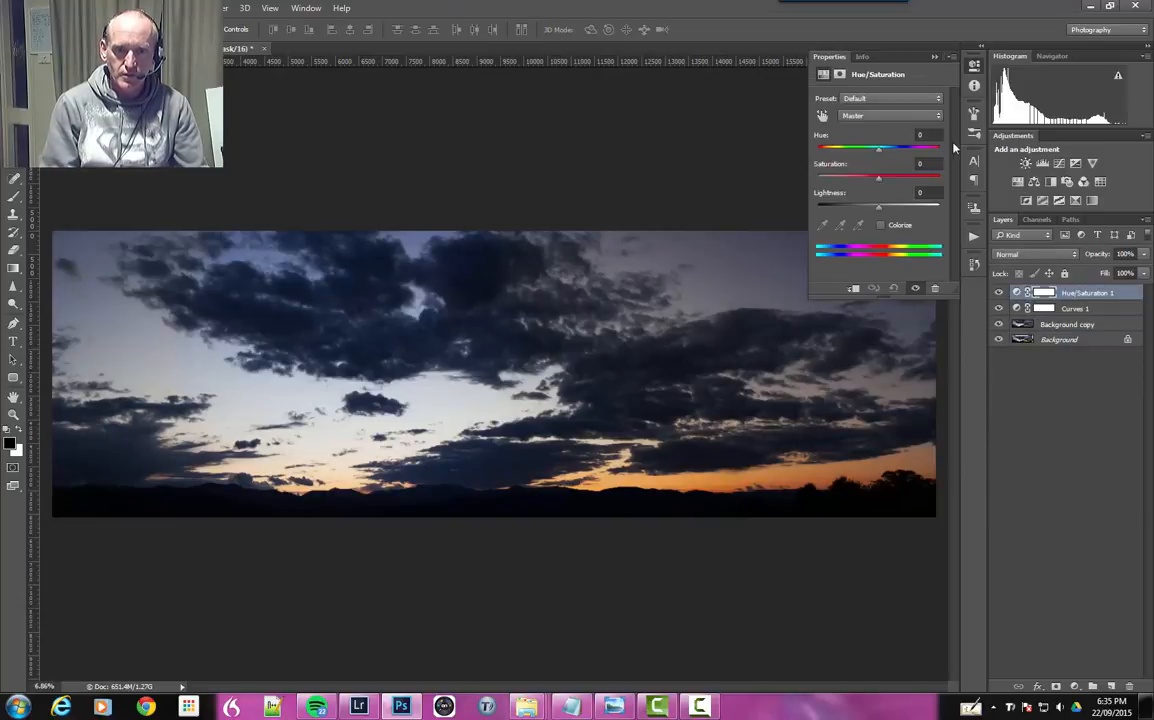
pyautogui.click(875, 116)
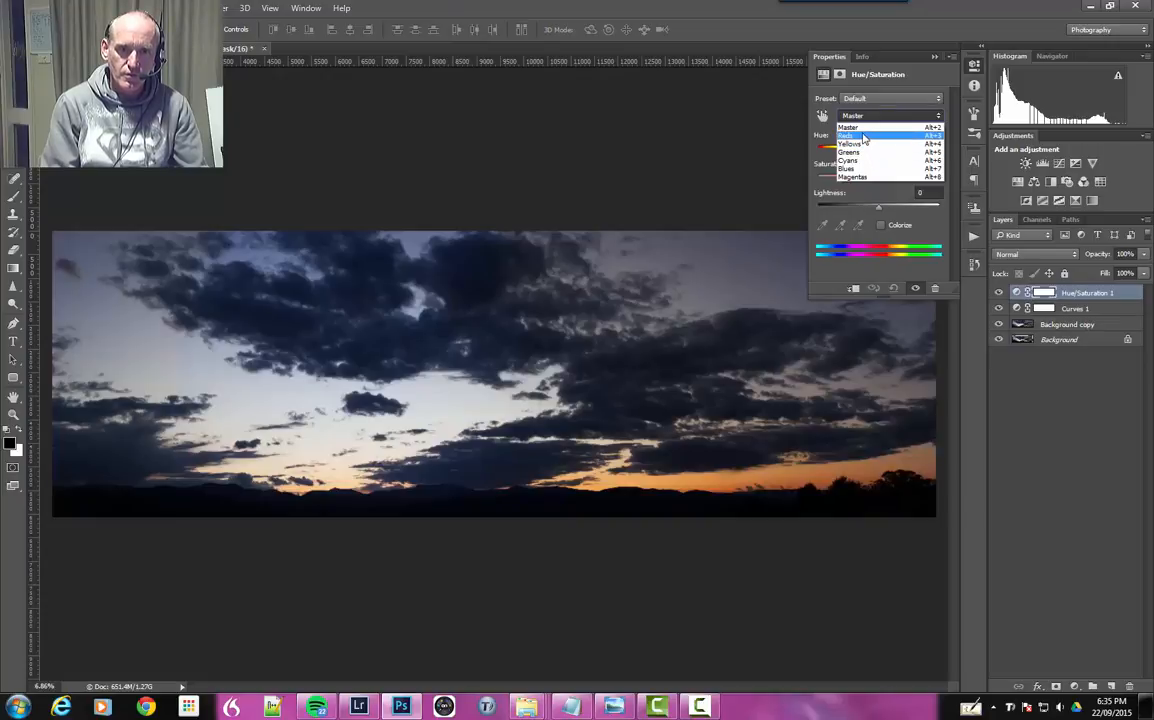
pyautogui.click(864, 137)
pyautogui.moveTo(879, 178); pyautogui.dragTo(885, 180)
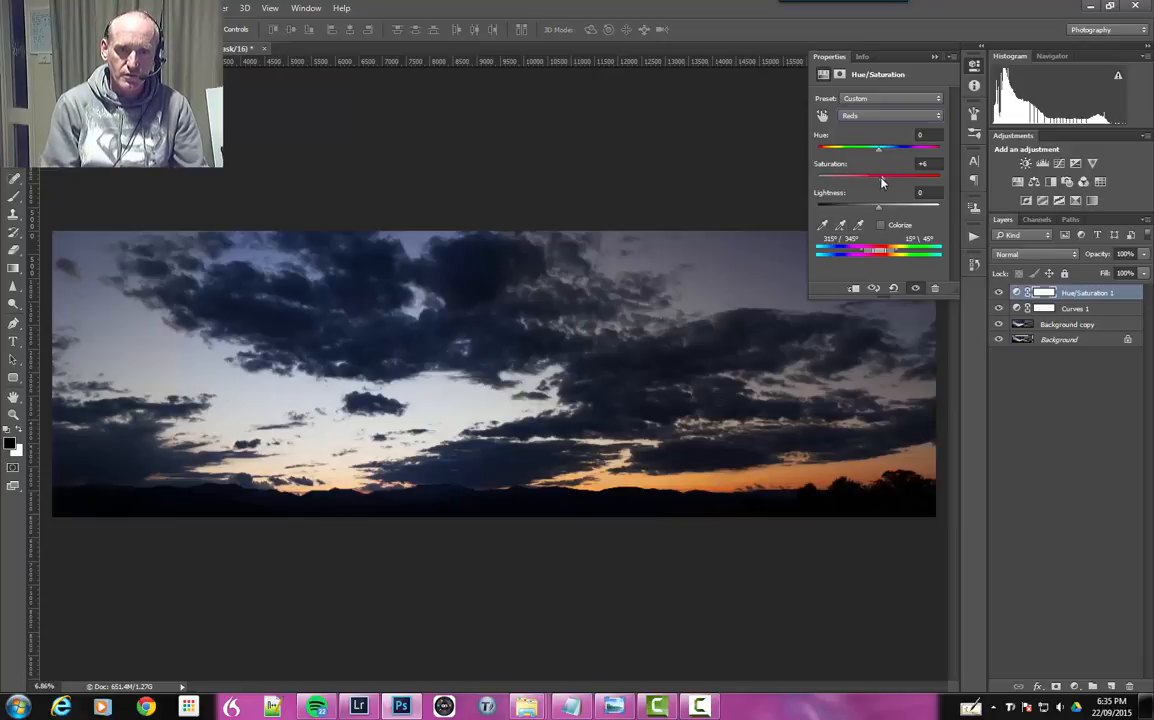
pyautogui.click(831, 466)
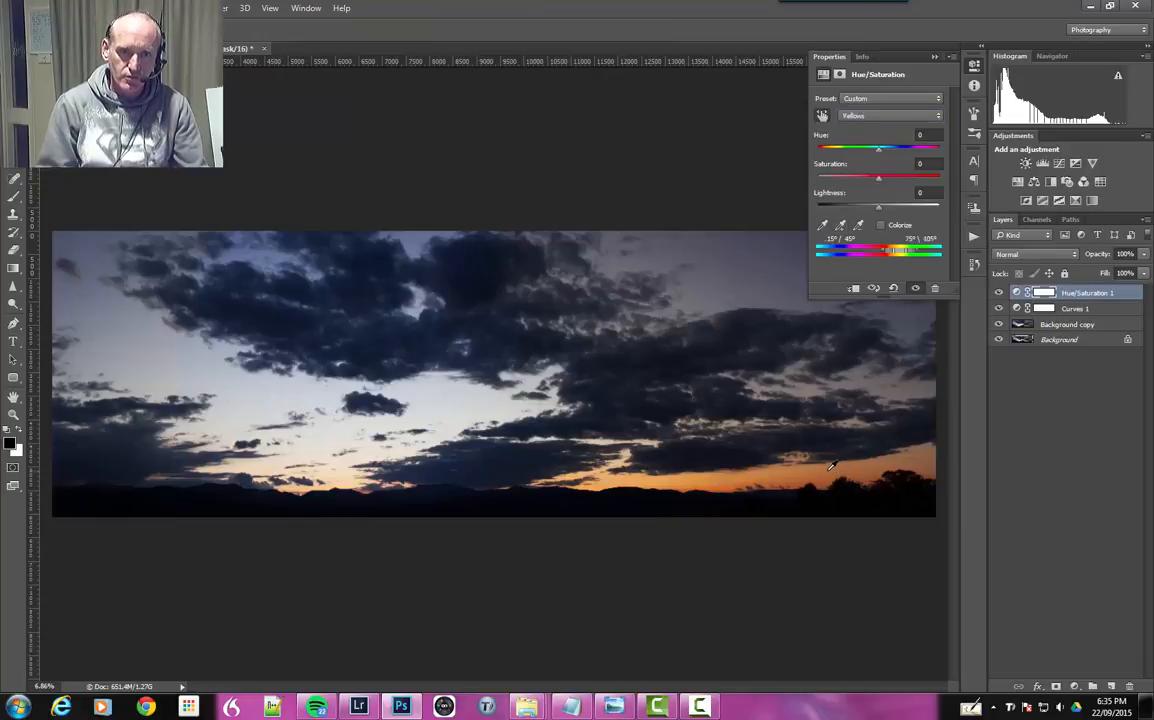
pyautogui.moveTo(831, 471); pyautogui.dragTo(854, 472)
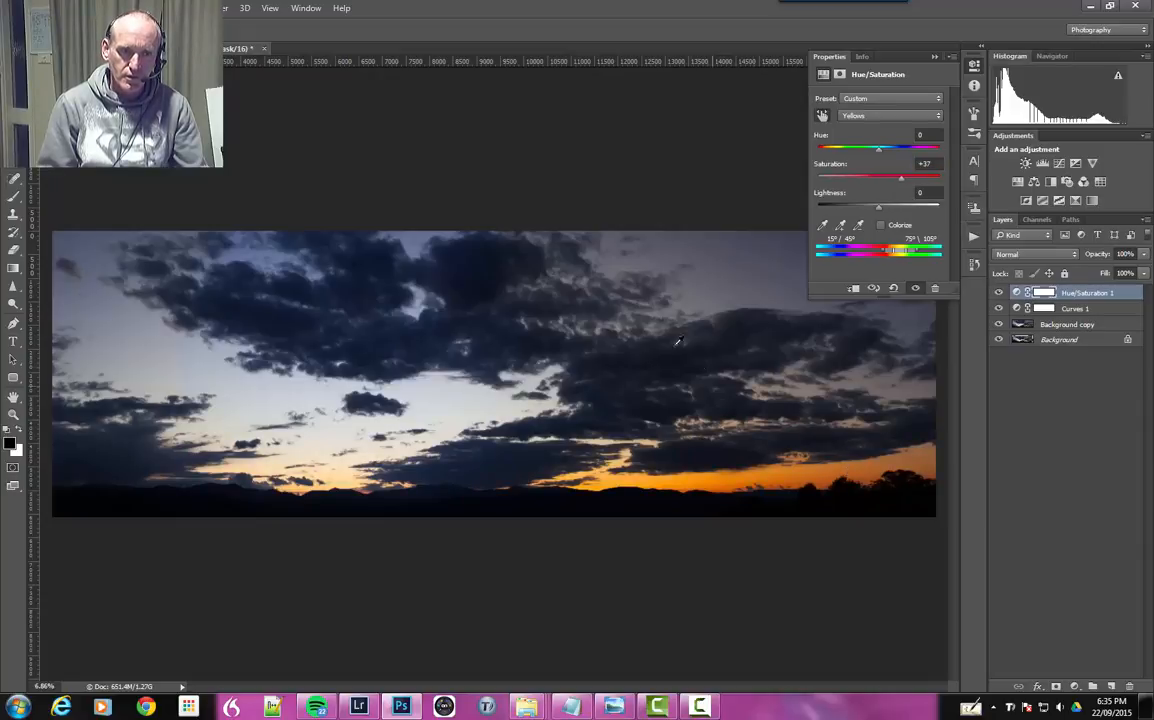
# Step: Add a second Hue/Saturation adjustment layer with Blues saturation at +26 and lightness at -24
pyautogui.click(1017, 183)
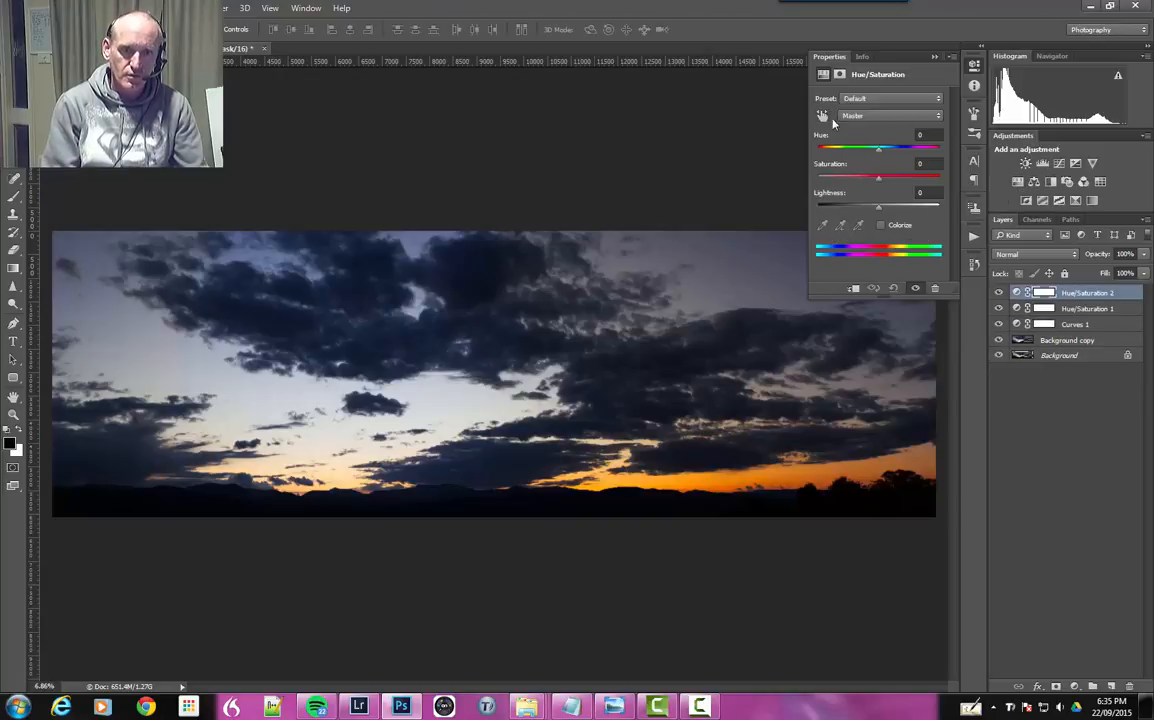
pyautogui.click(870, 119)
pyautogui.click(870, 168)
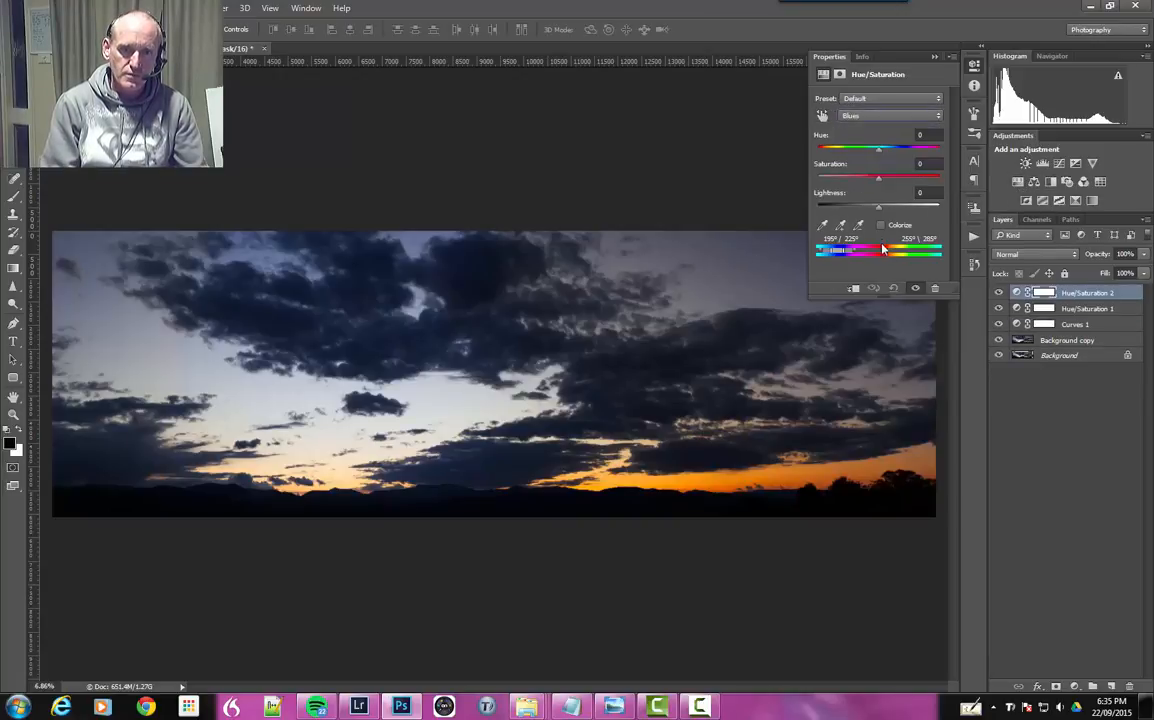
pyautogui.moveTo(889, 180)
pyautogui.mouseDown()
pyautogui.moveTo(907, 179)
pyautogui.moveTo(865, 209)
pyautogui.moveTo(897, 180)
pyautogui.mouseUp()
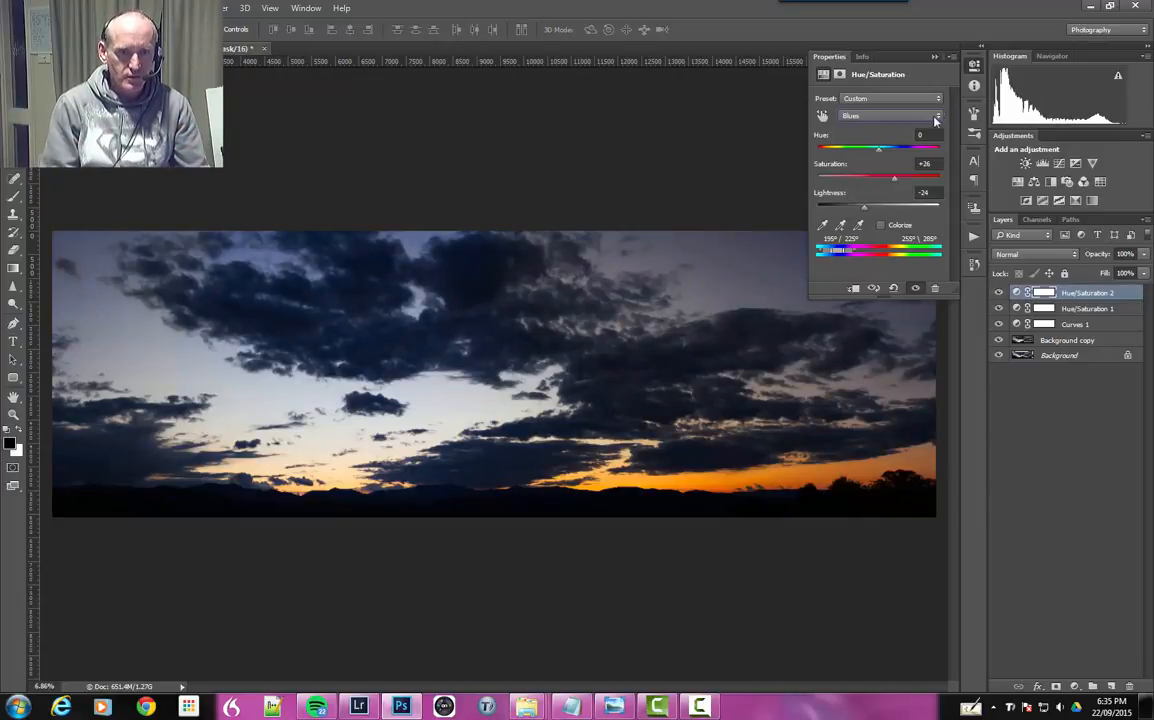
pyautogui.click(934, 56)
# Step: Hide both Hue/Saturation layers, the Curves layer and the Background copy one after another to compare the edits with the original panorama
pyautogui.keyDown('shift'); pyautogui.click(1066, 325); pyautogui.keyUp('shift')
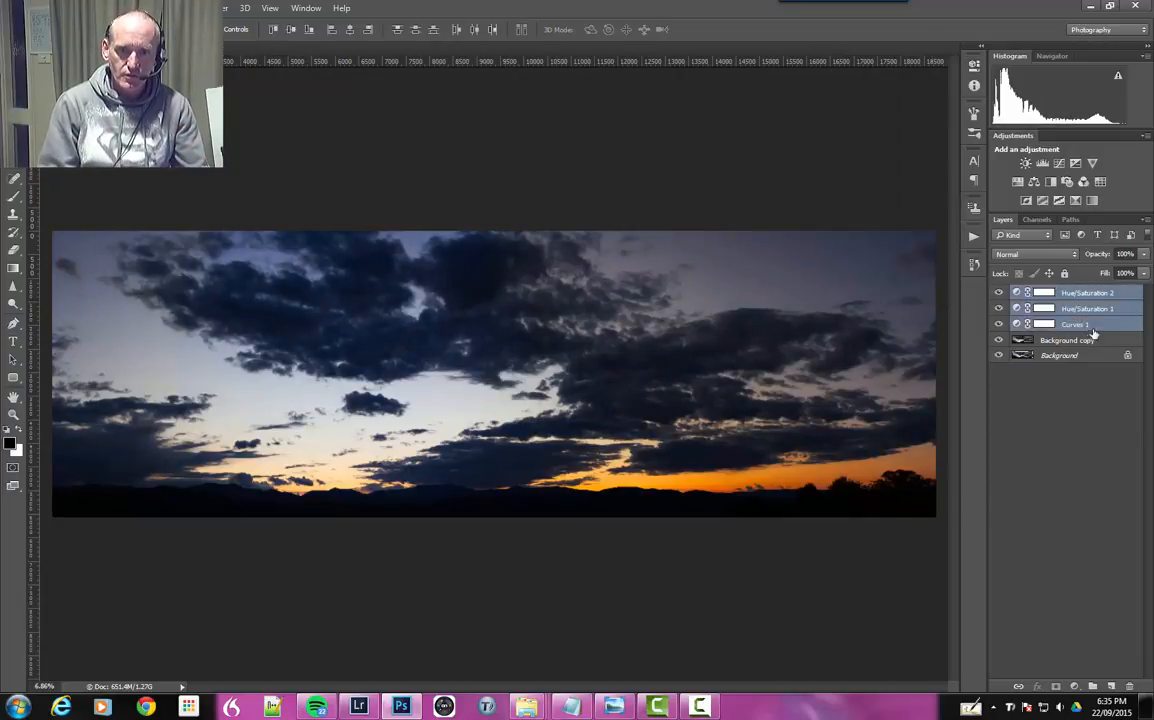
pyautogui.click(1058, 393)
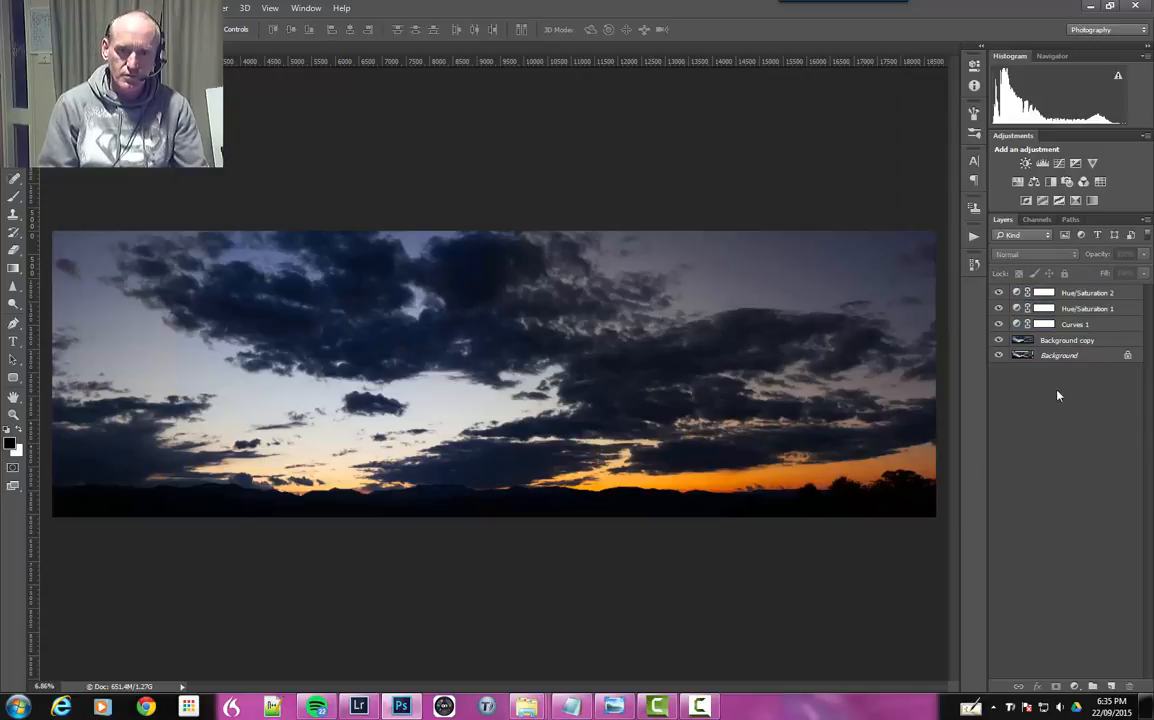
pyautogui.click(998, 292)
pyautogui.click(1000, 294)
pyautogui.click(1000, 294)
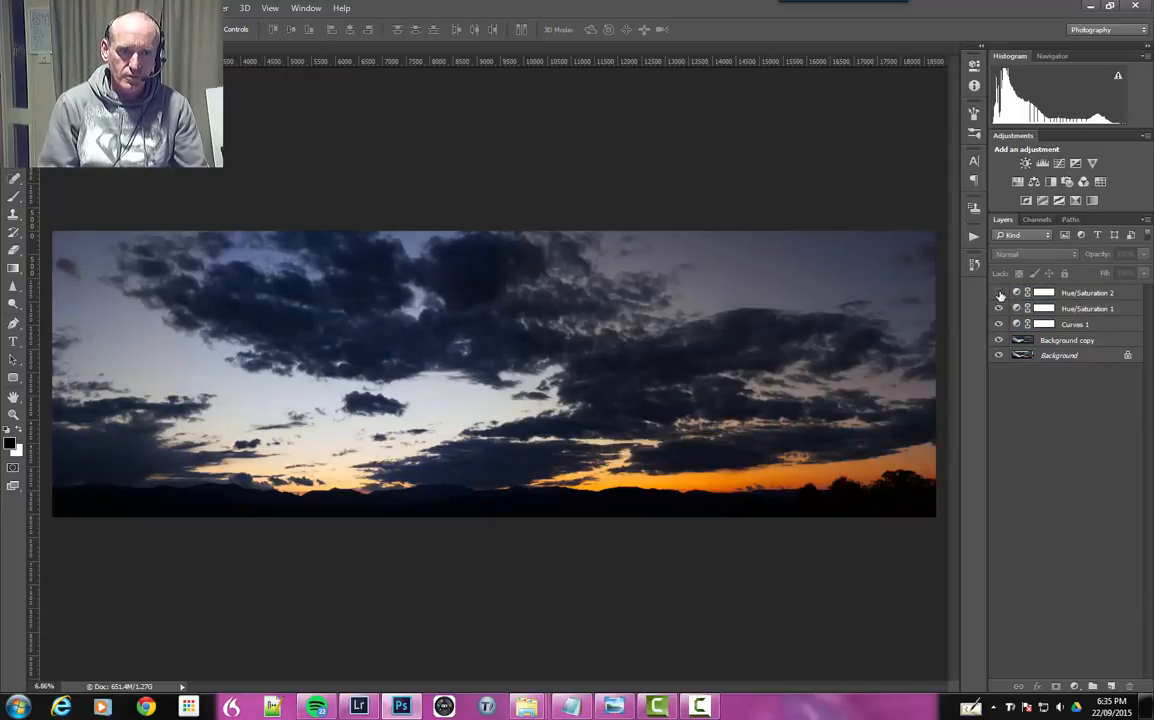
pyautogui.click(1000, 294)
pyautogui.click(1000, 310)
pyautogui.click(999, 295)
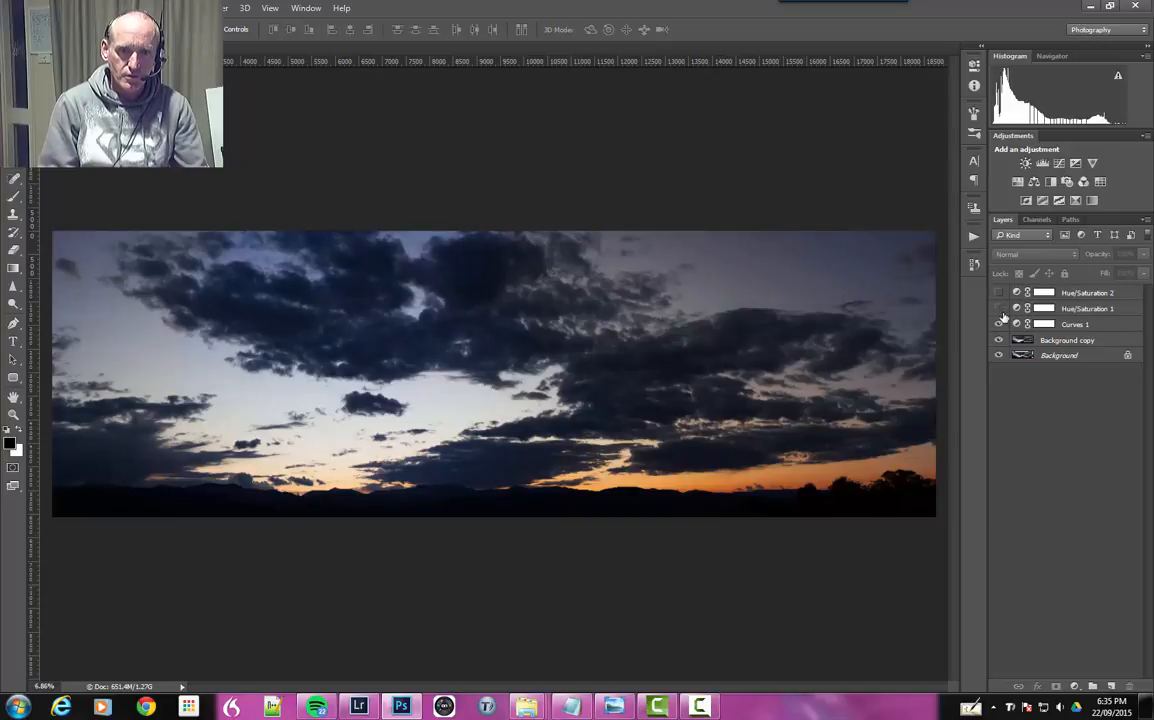
pyautogui.click(1000, 326)
pyautogui.click(998, 341)
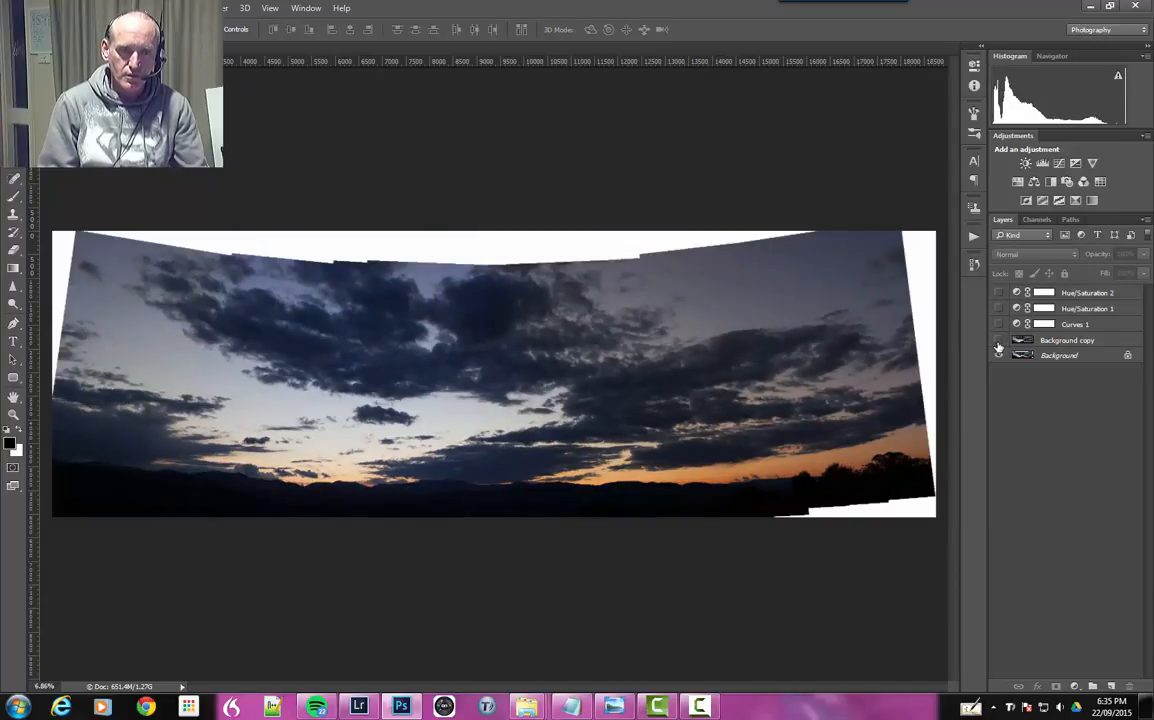
# Step: Show the Background copy, Curves and both Hue/Saturation layers again one by one to review each layer's effect
pyautogui.click(1000, 341)
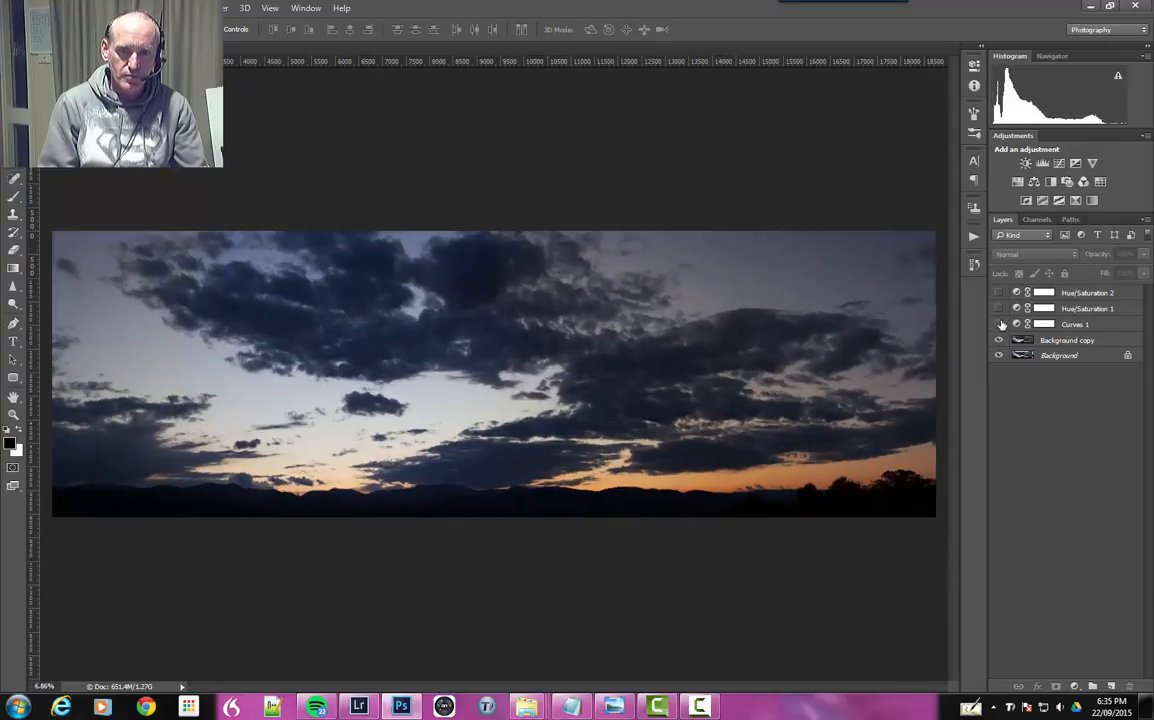
pyautogui.click(999, 324)
pyautogui.click(999, 310)
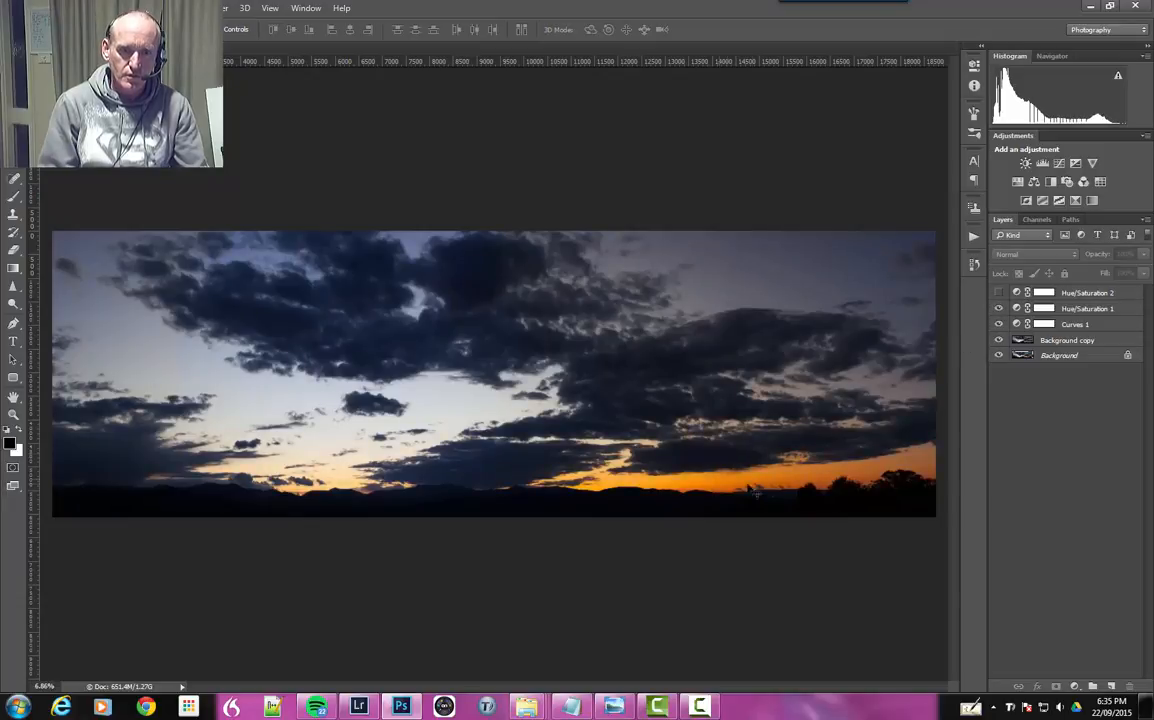
pyautogui.click(999, 308)
pyautogui.click(998, 293)
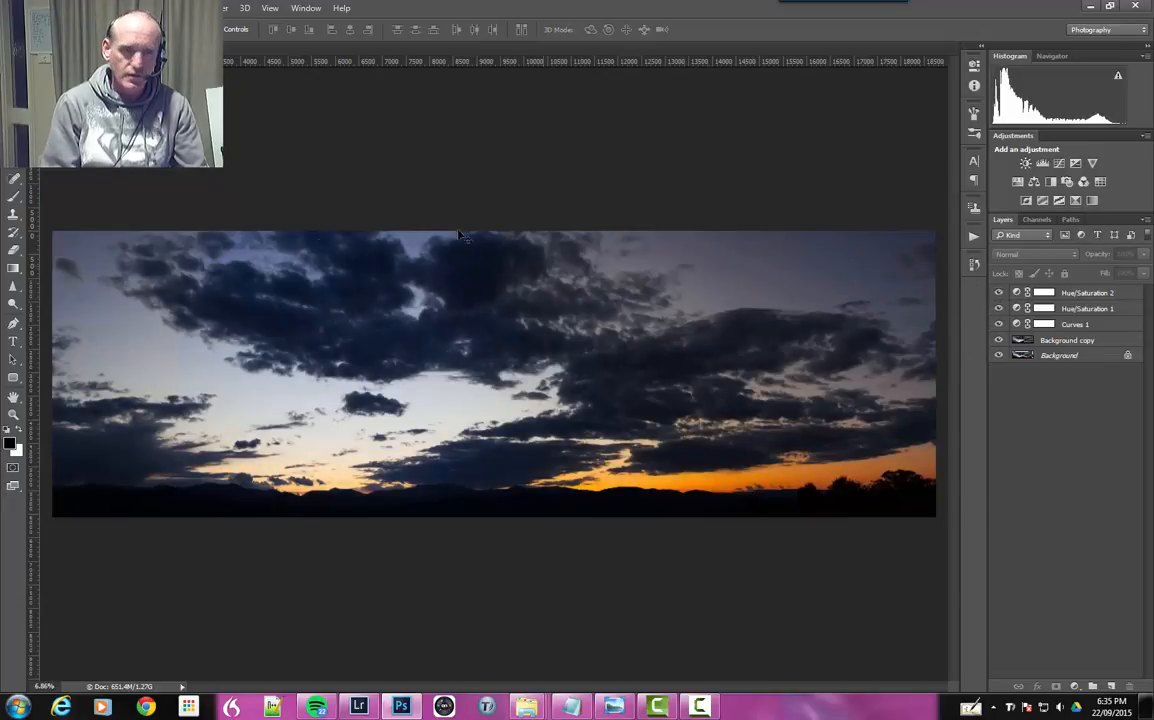
# Step: Convert the Background copy layer to a smart object
pyautogui.click(1084, 344)
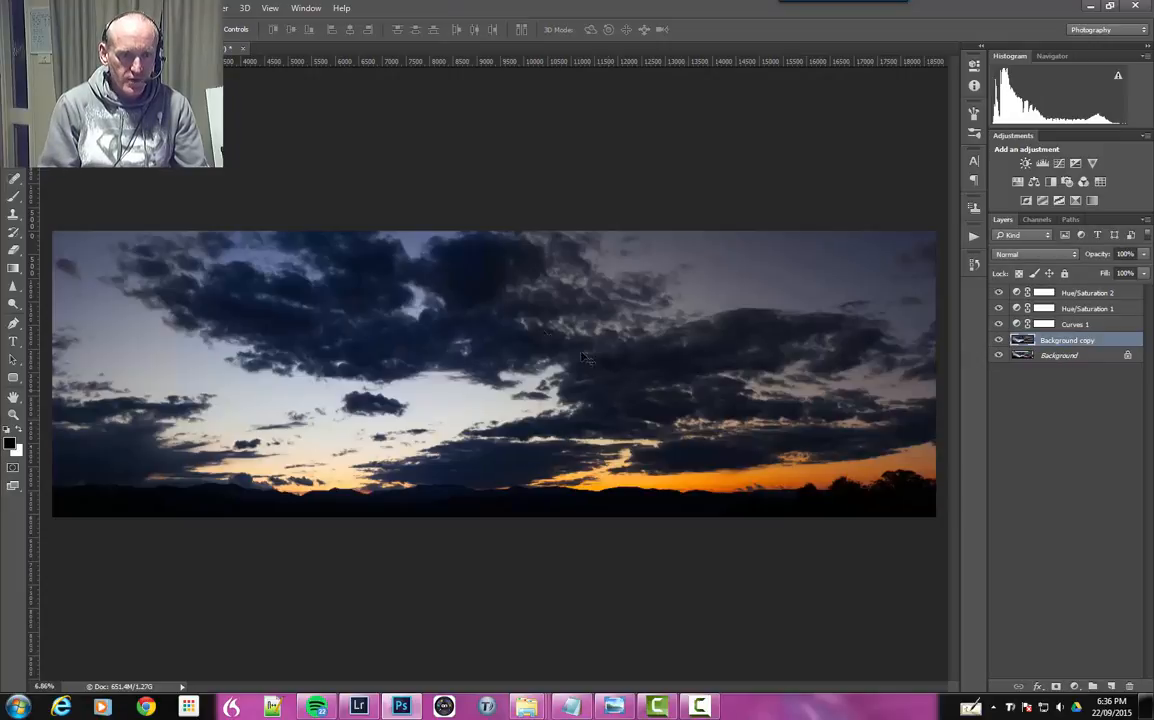
pyautogui.rightClick(1073, 343)
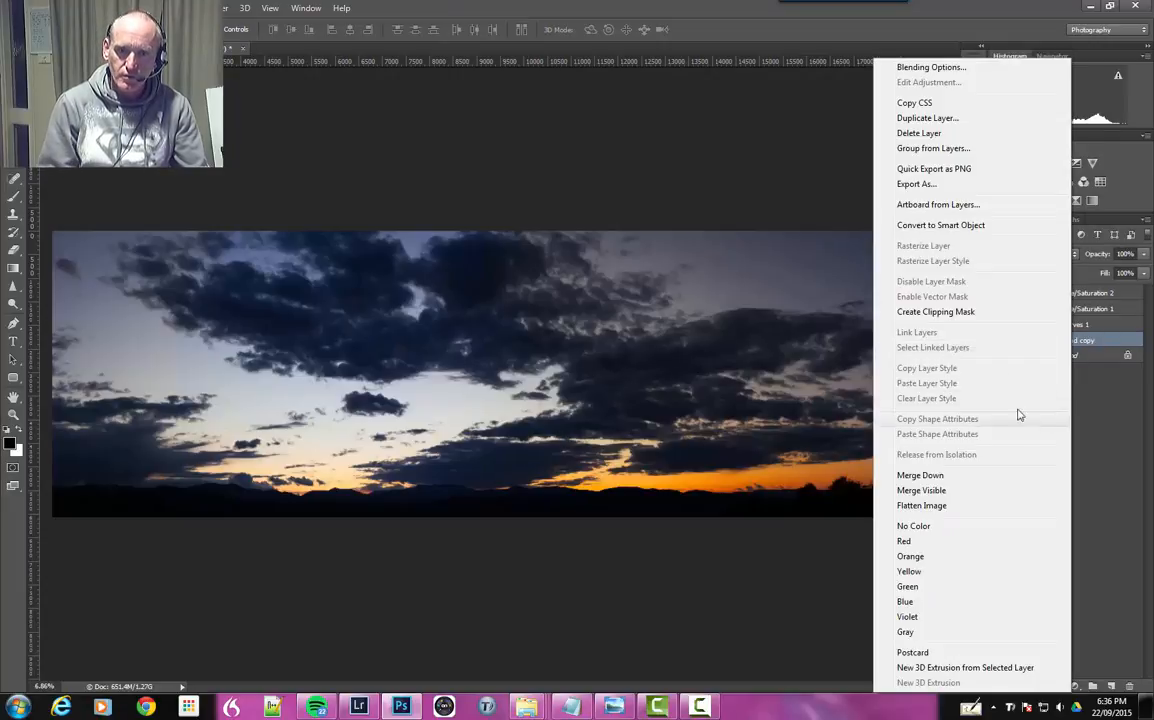
pyautogui.click(918, 228)
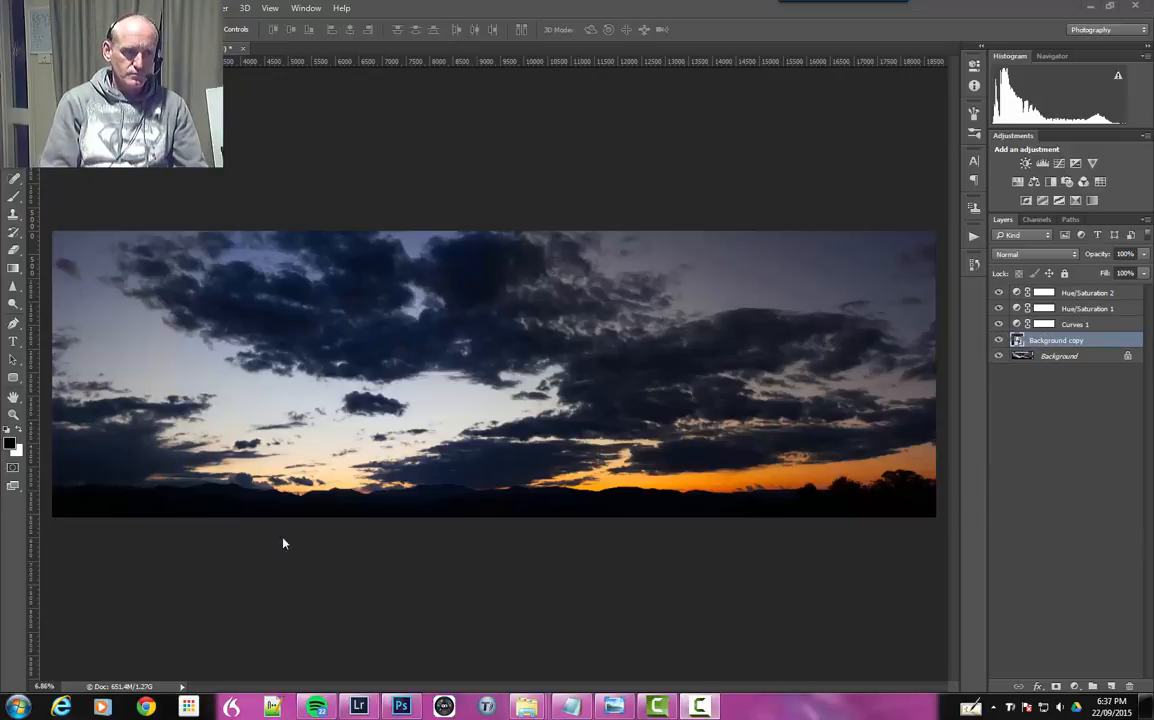
# Step: Open the Background copy smart object's contents for a look, close them and reselect the Background copy layer in the panorama
pyautogui.click(1021, 343)
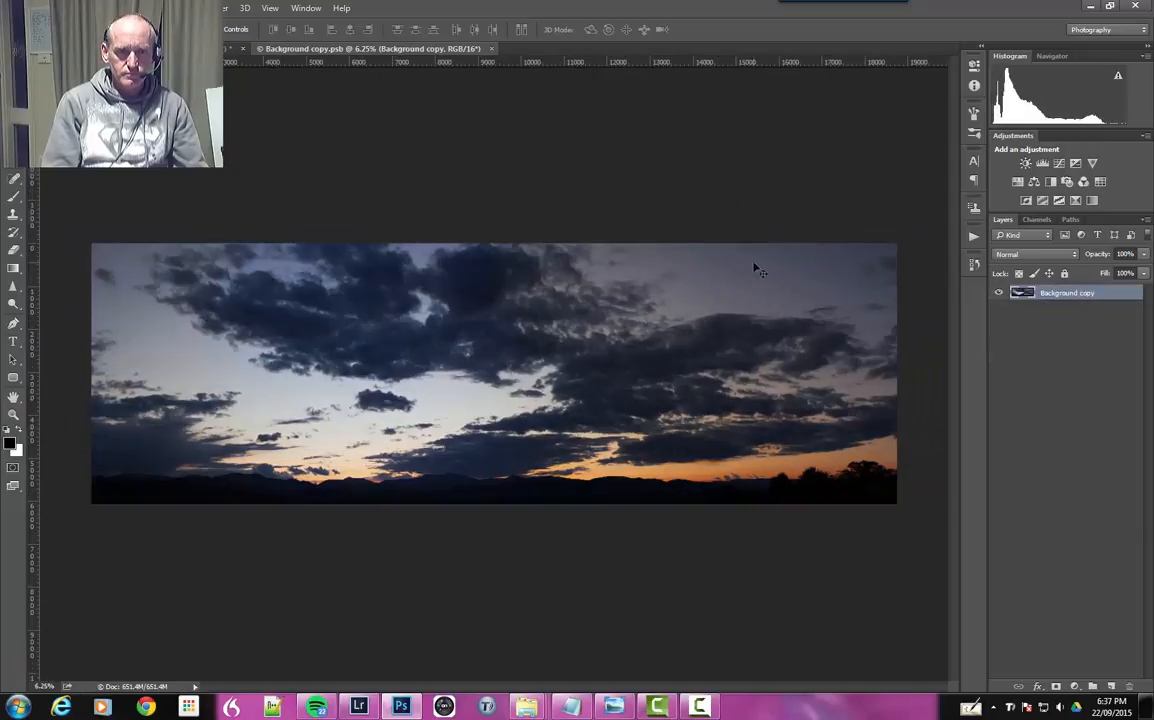
pyautogui.click(491, 49)
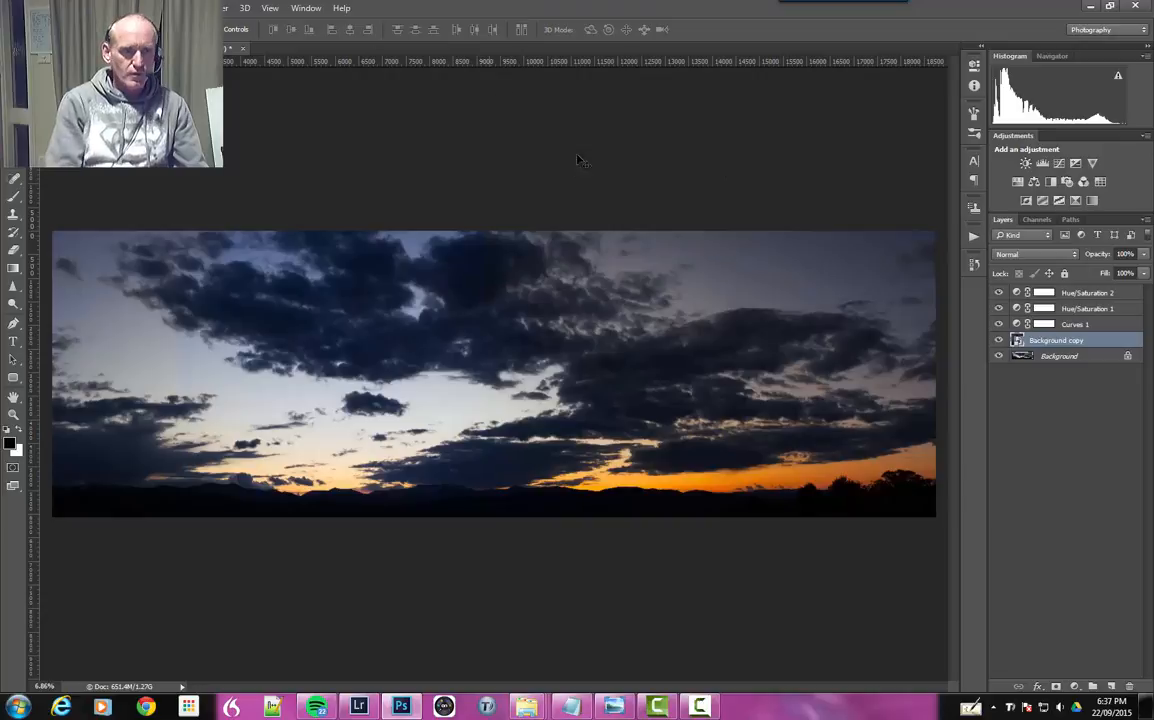
pyautogui.click(1075, 355)
pyautogui.click(1081, 342)
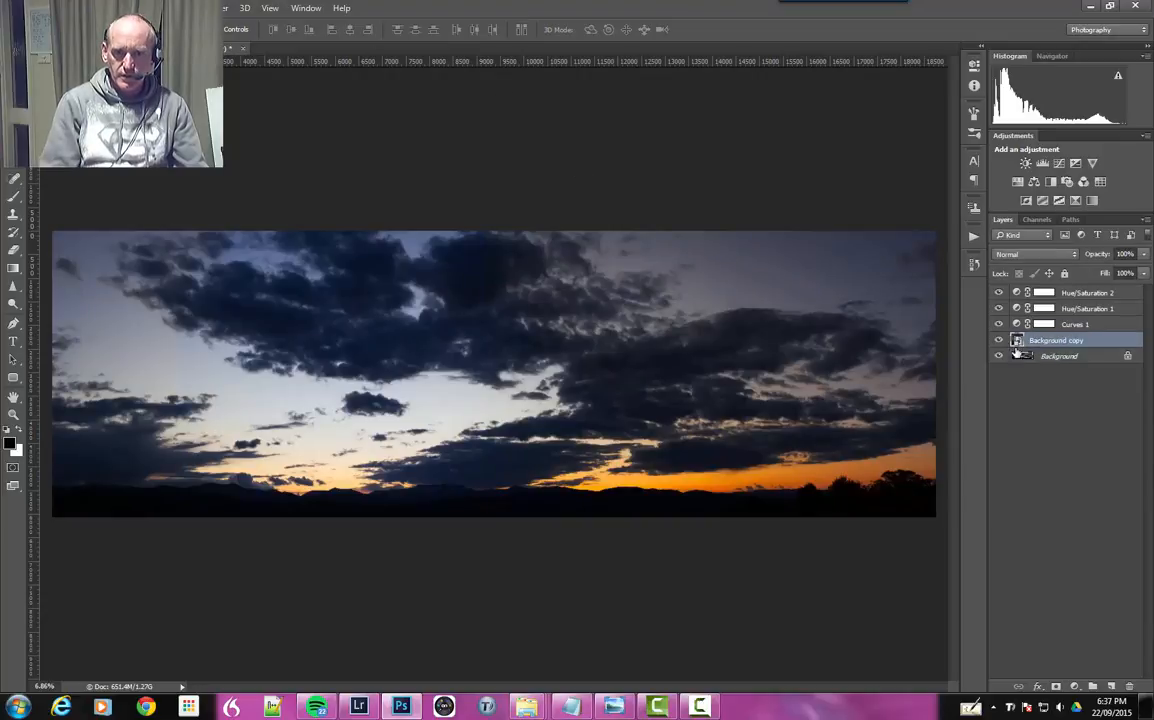
# Step: Start an Unsharp Mask filter on the Background copy smart object, with its preview at 25% and the amount at 69%
pyautogui.click(225, 9)
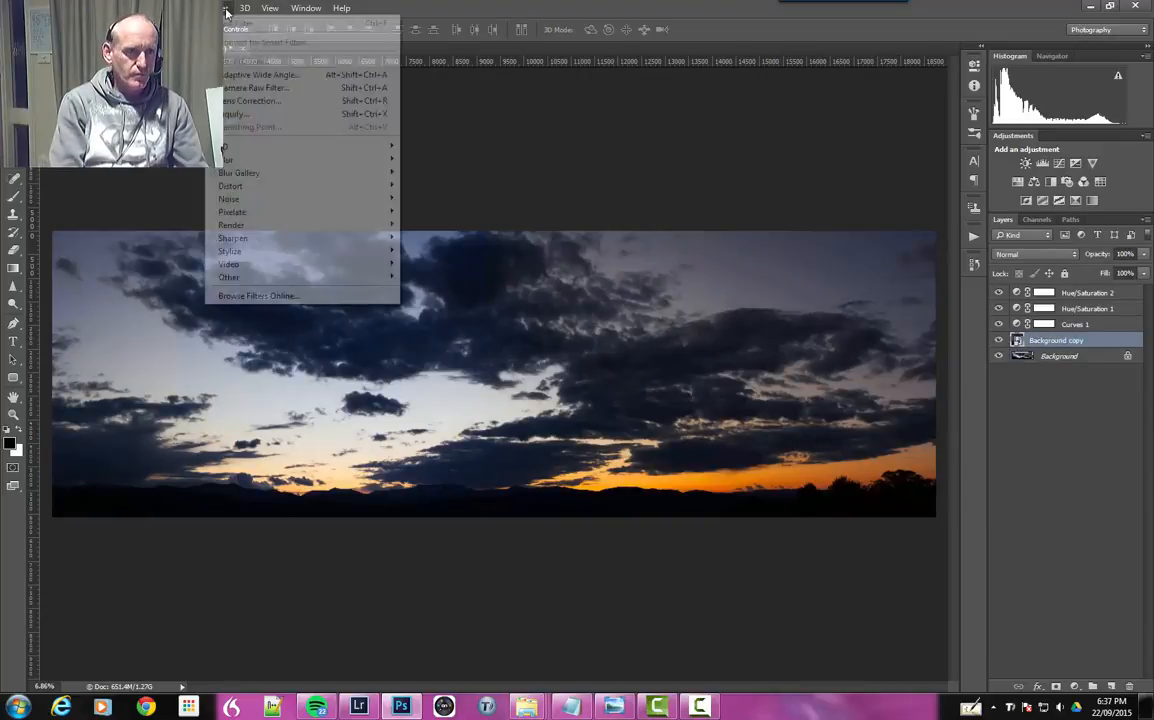
pyautogui.moveTo(258, 238)
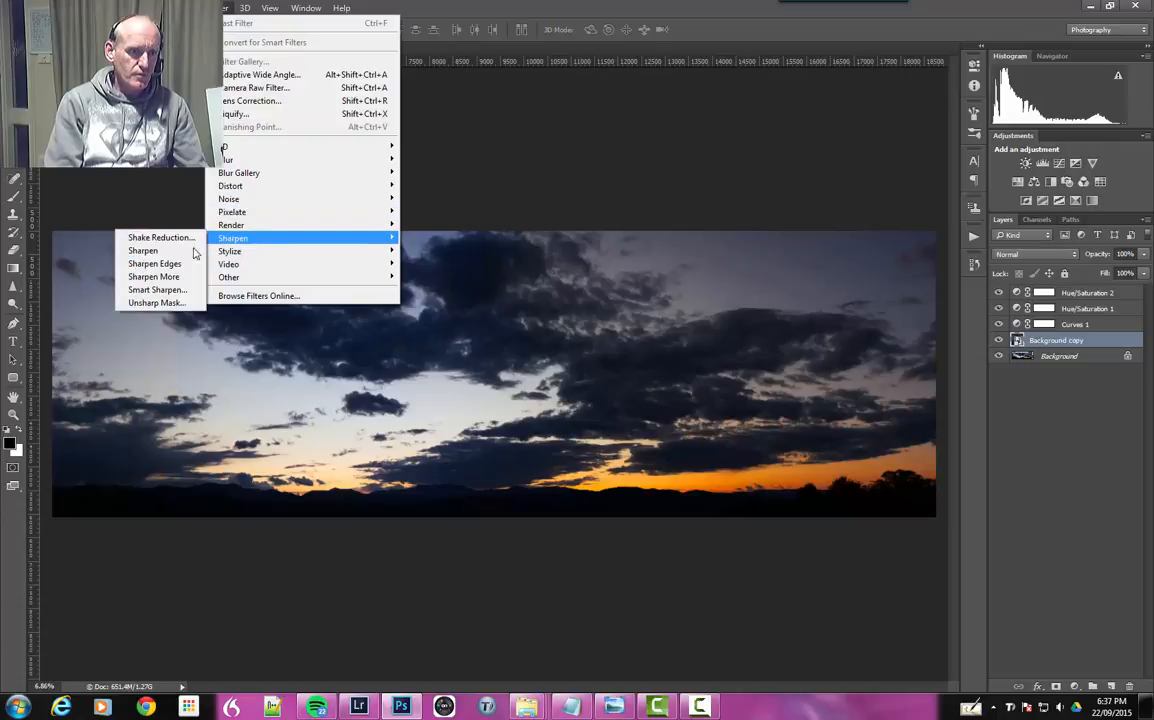
pyautogui.click(155, 302)
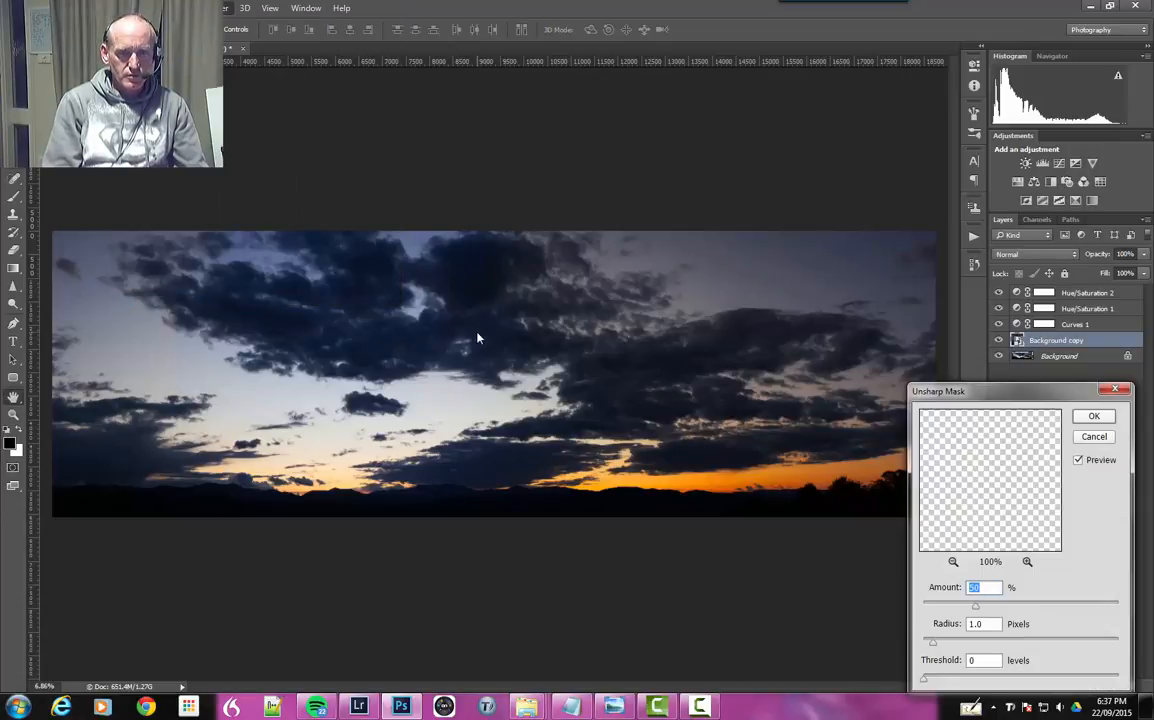
pyautogui.moveTo(1020, 399); pyautogui.dragTo(741, 327)
pyautogui.click(748, 490)
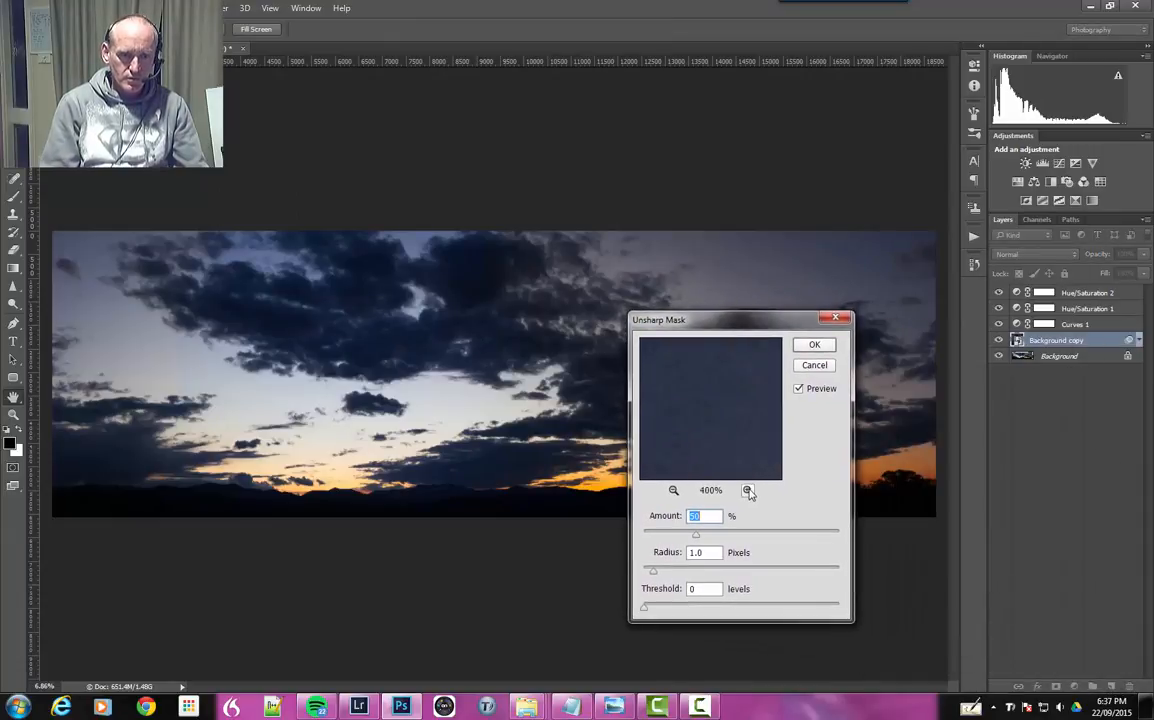
pyautogui.click(674, 492)
pyautogui.click(674, 492)
pyautogui.click(674, 492)
pyautogui.click(674, 492)
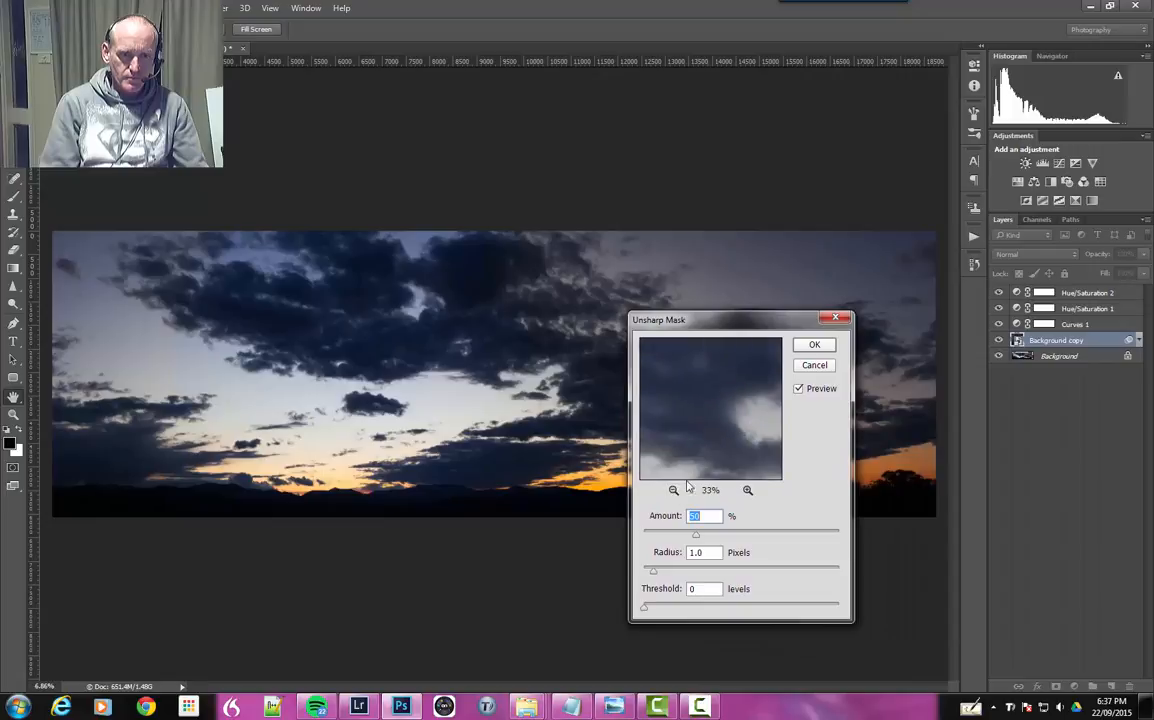
pyautogui.click(678, 492)
pyautogui.moveTo(704, 455); pyautogui.dragTo(691, 418)
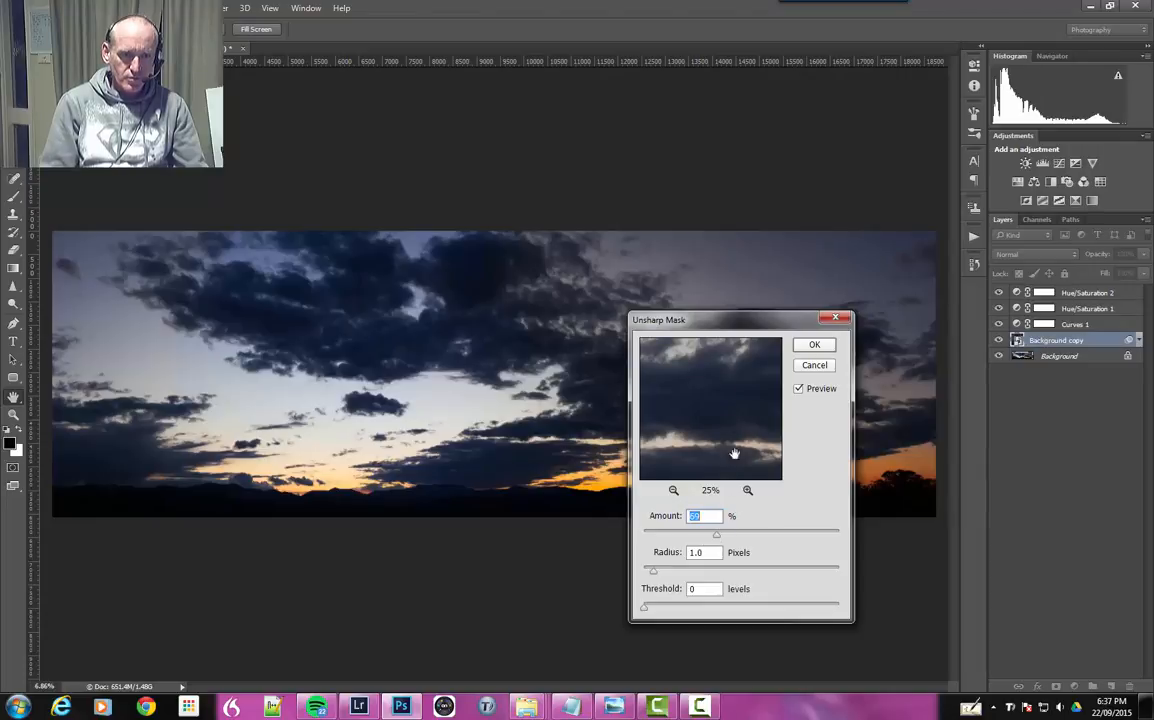
# Step: Set the Unsharp Mask amount to 80% and the radius to 1.6 pixels, and toggle the preview to compare the sharpening
pyautogui.moveTo(734, 322); pyautogui.dragTo(784, 343)
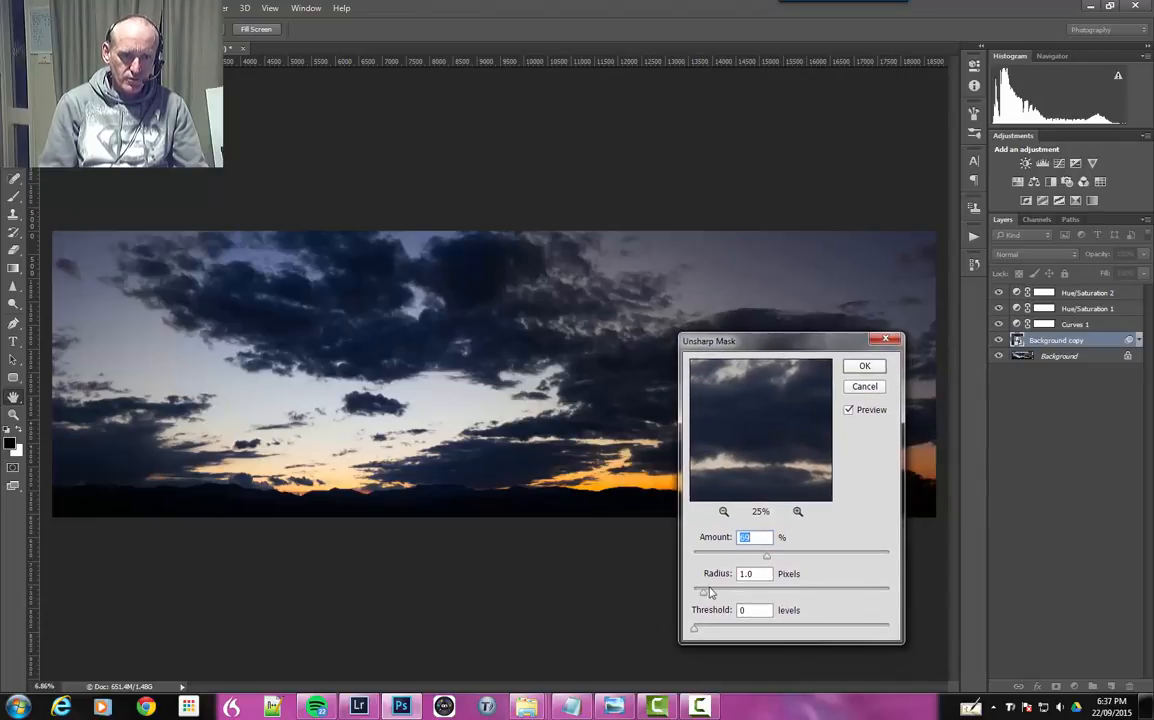
pyautogui.moveTo(706, 592); pyautogui.dragTo(712, 592)
pyautogui.moveTo(767, 556); pyautogui.dragTo(779, 558)
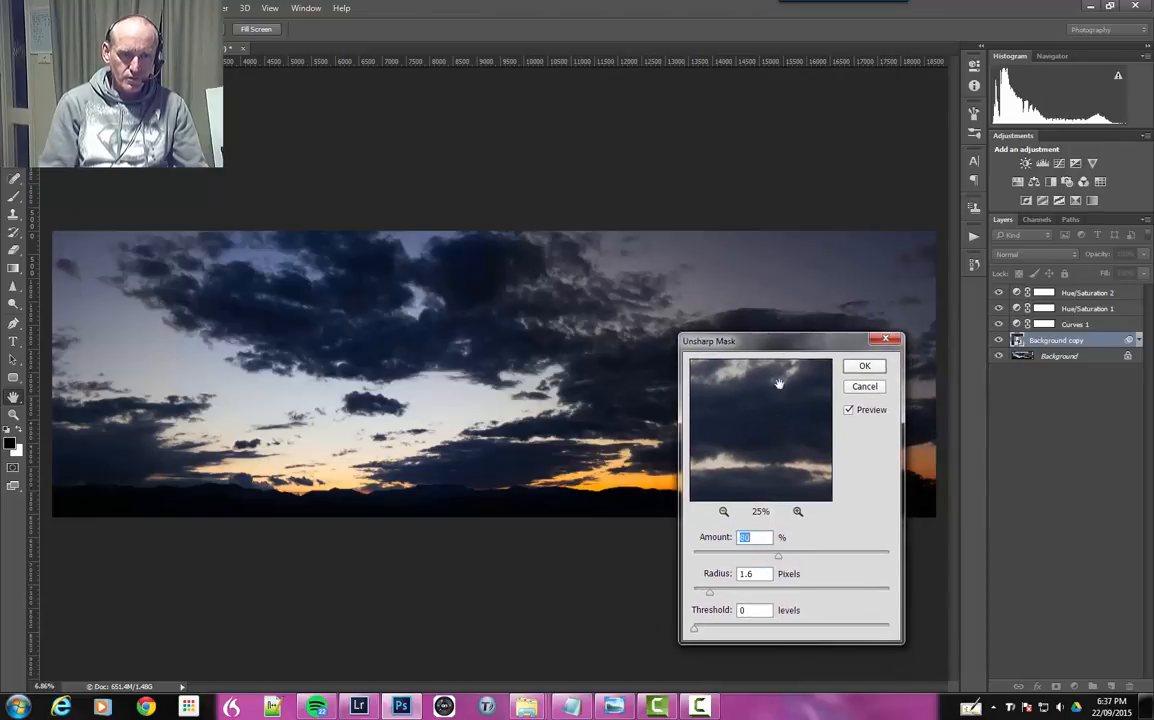
pyautogui.moveTo(809, 347)
pyautogui.mouseDown()
pyautogui.moveTo(877, 274)
pyautogui.moveTo(934, 398)
pyautogui.moveTo(816, 370)
pyautogui.mouseUp()
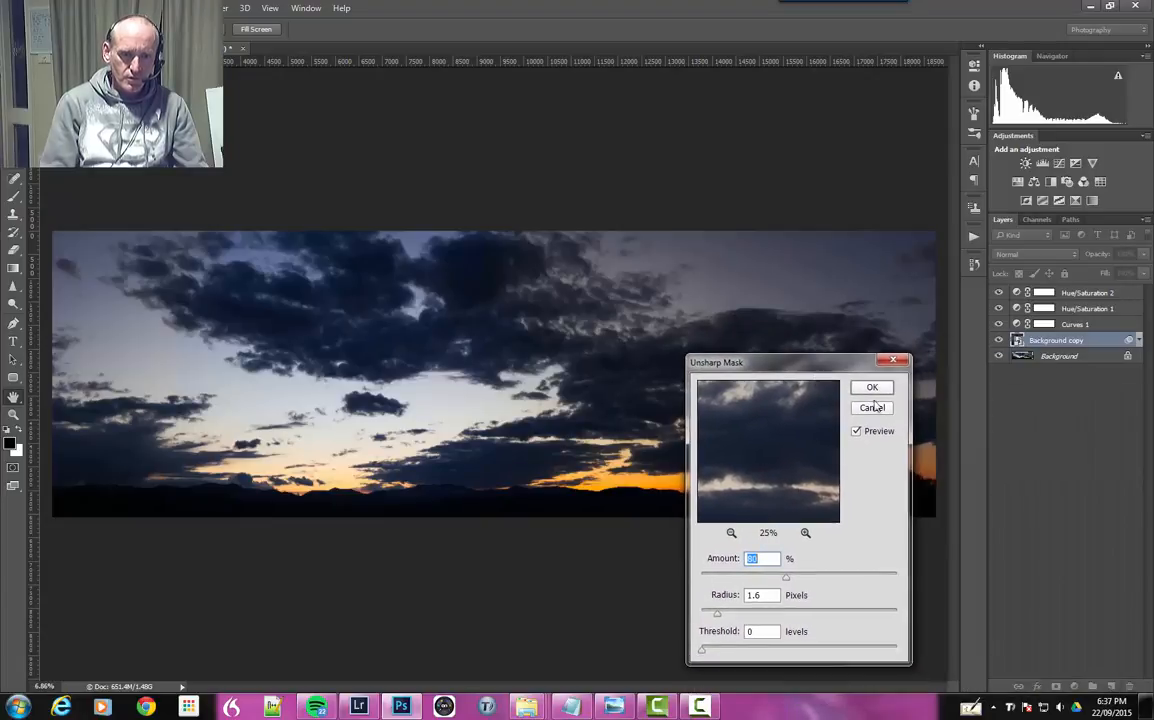
pyautogui.click(856, 431)
pyautogui.click(856, 432)
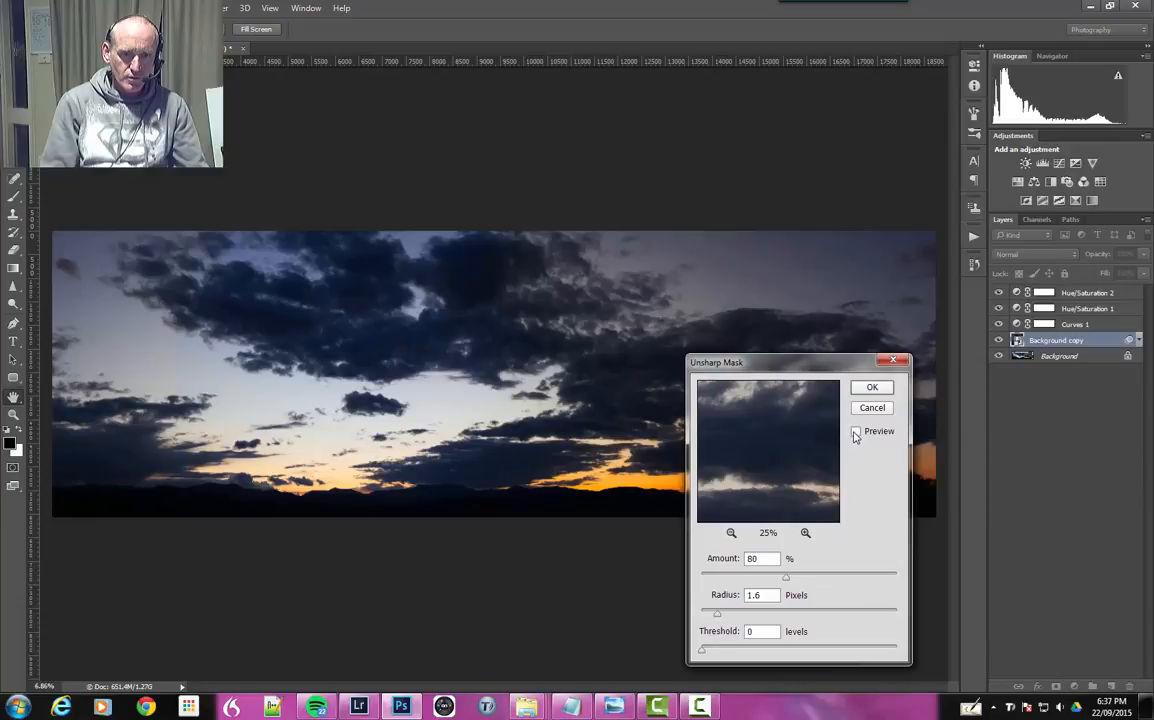
# Step: Set the Unsharp Mask amount to 116% and the radius to 3.2 pixels, checking other cloud areas in the filter preview
pyautogui.moveTo(794, 474); pyautogui.dragTo(724, 432)
pyautogui.moveTo(789, 581); pyautogui.dragTo(814, 587)
pyautogui.click(734, 613)
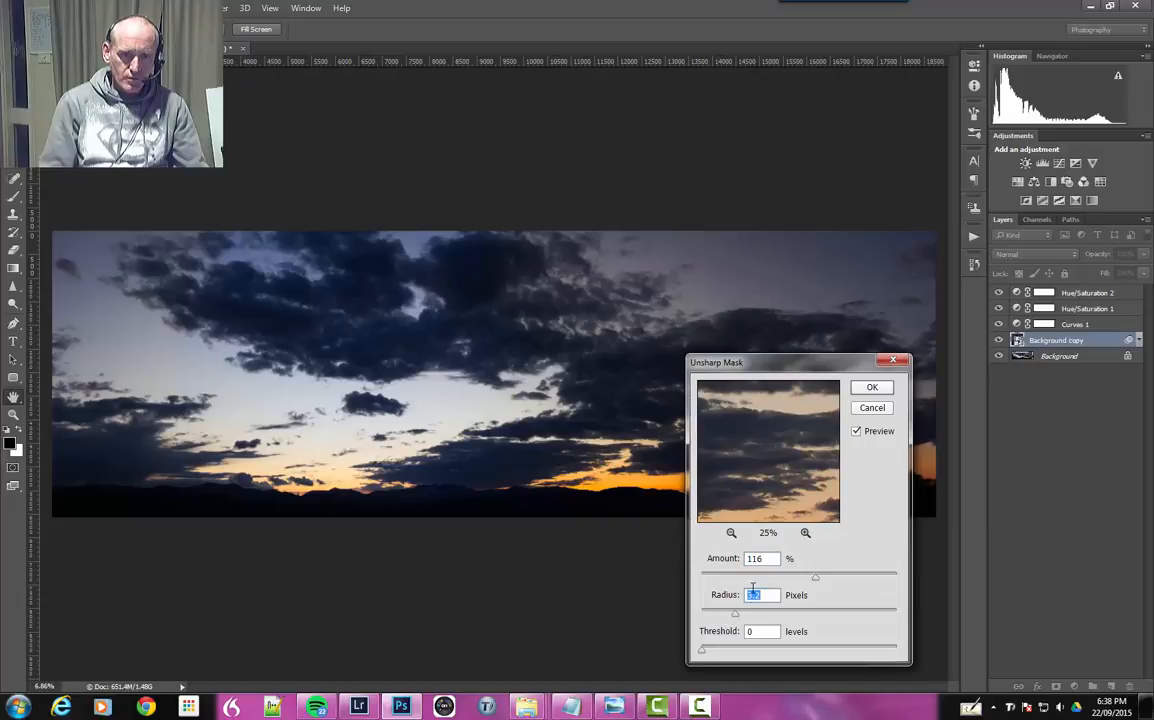
pyautogui.moveTo(773, 381); pyautogui.dragTo(762, 453)
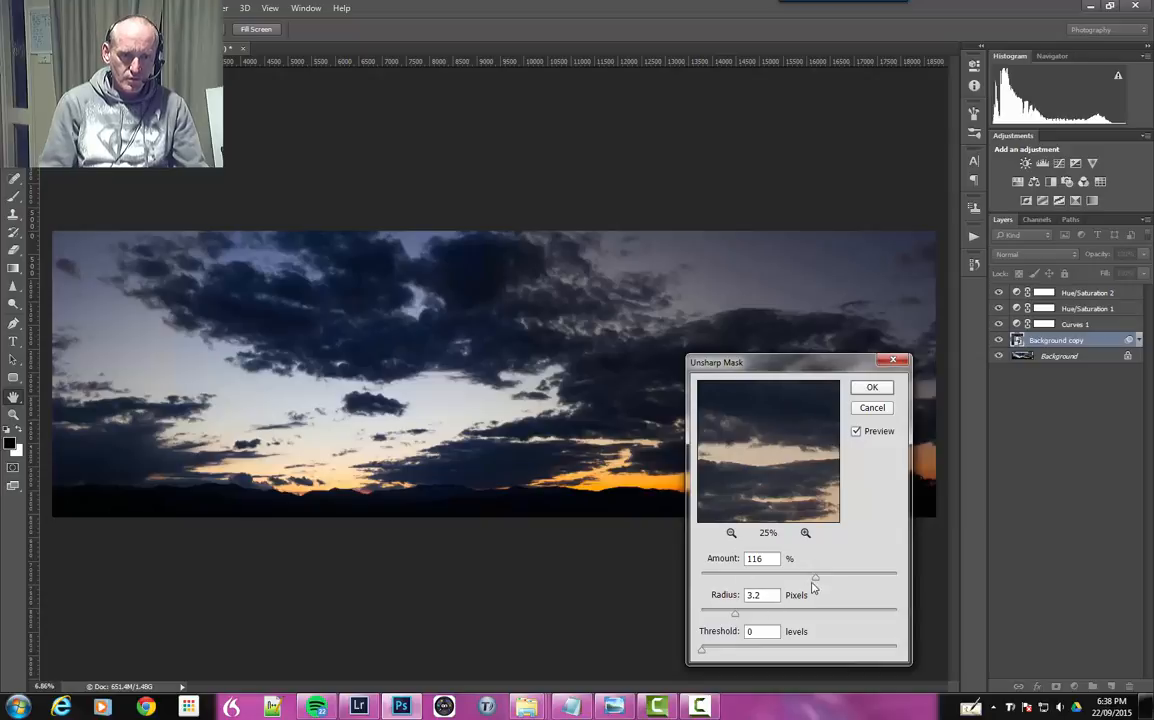
# Step: Set the Unsharp Mask amount to 130% and the radius to 5.4 pixels, and toggle the preview to compare the effect
pyautogui.moveTo(817, 586); pyautogui.dragTo(822, 586)
pyautogui.moveTo(736, 614); pyautogui.dragTo(756, 613)
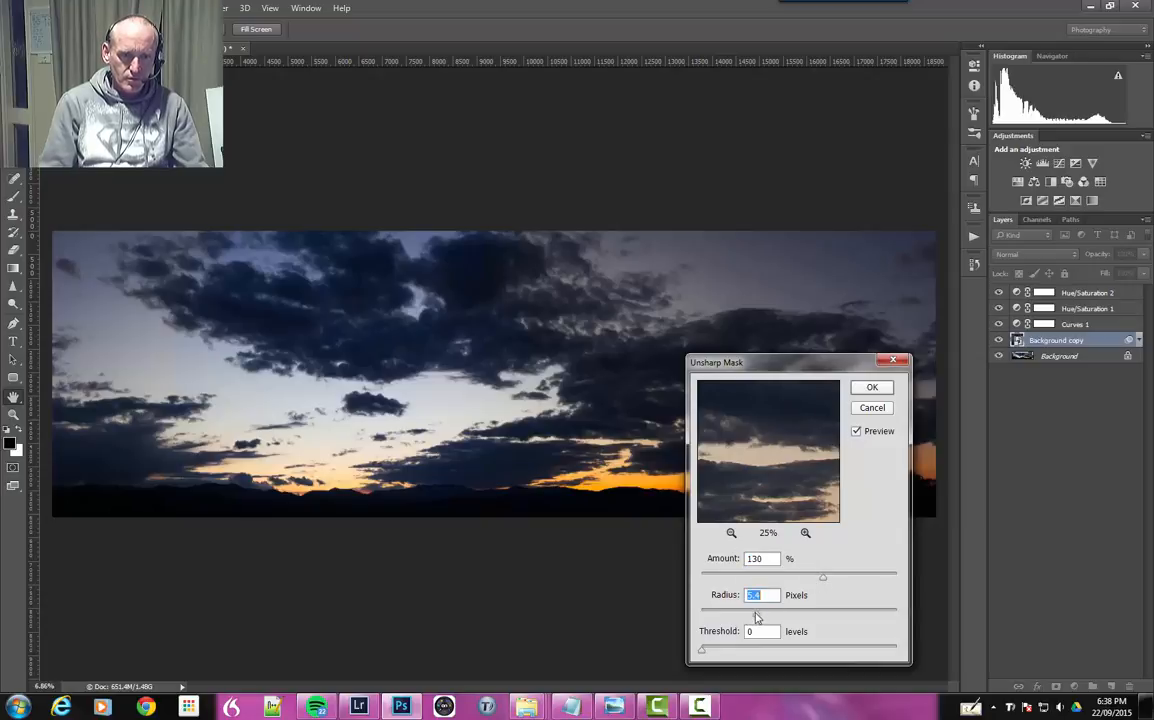
pyautogui.moveTo(785, 468); pyautogui.dragTo(766, 493)
pyautogui.click(855, 436)
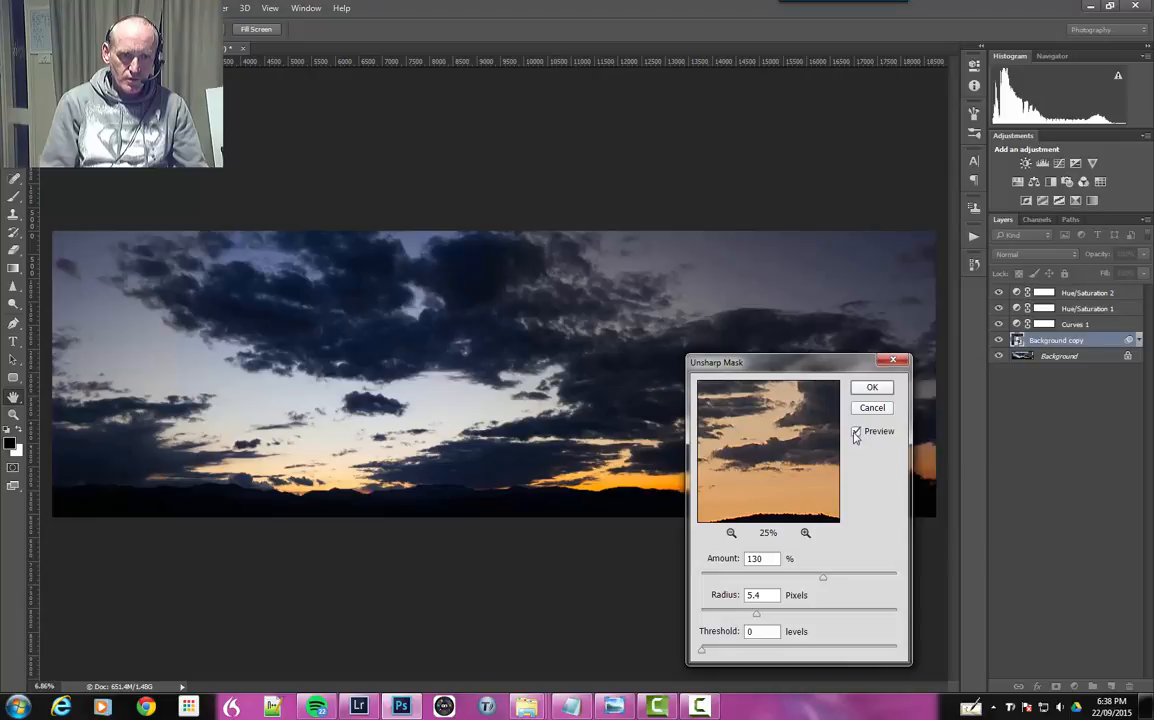
pyautogui.click(855, 436)
pyautogui.click(855, 435)
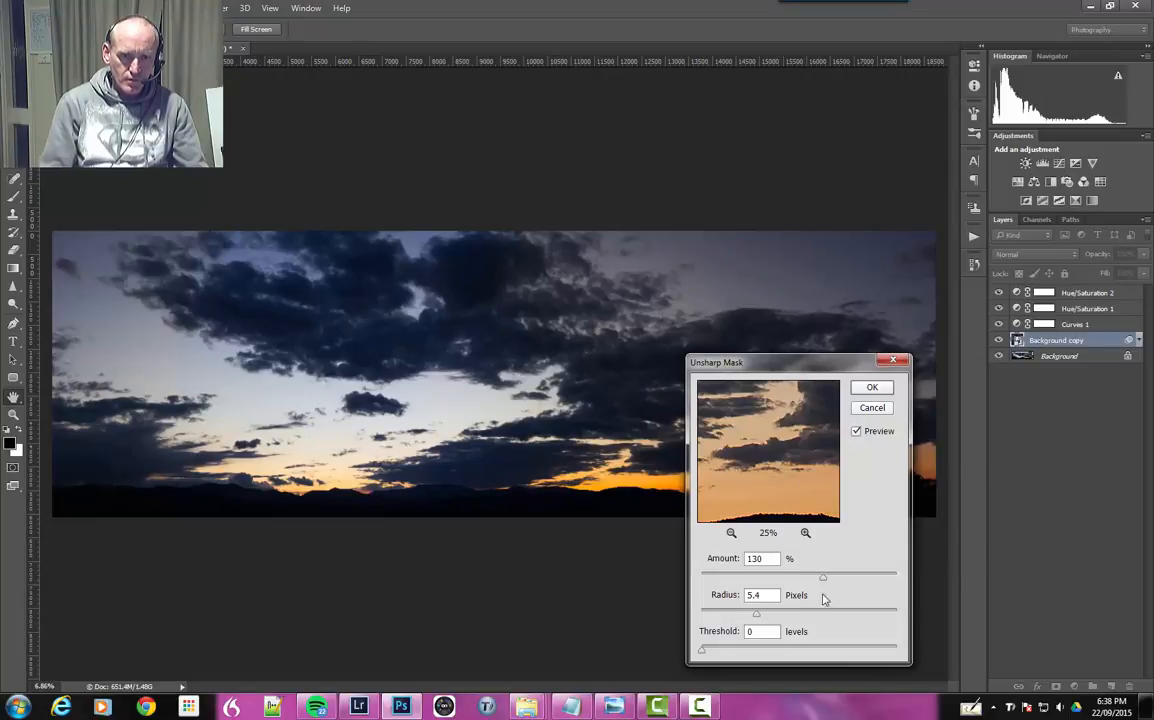
# Step: Raise the Unsharp Mask amount to 147%, compare it without the preview and apply the filter
pyautogui.moveTo(824, 578); pyautogui.dragTo(833, 580)
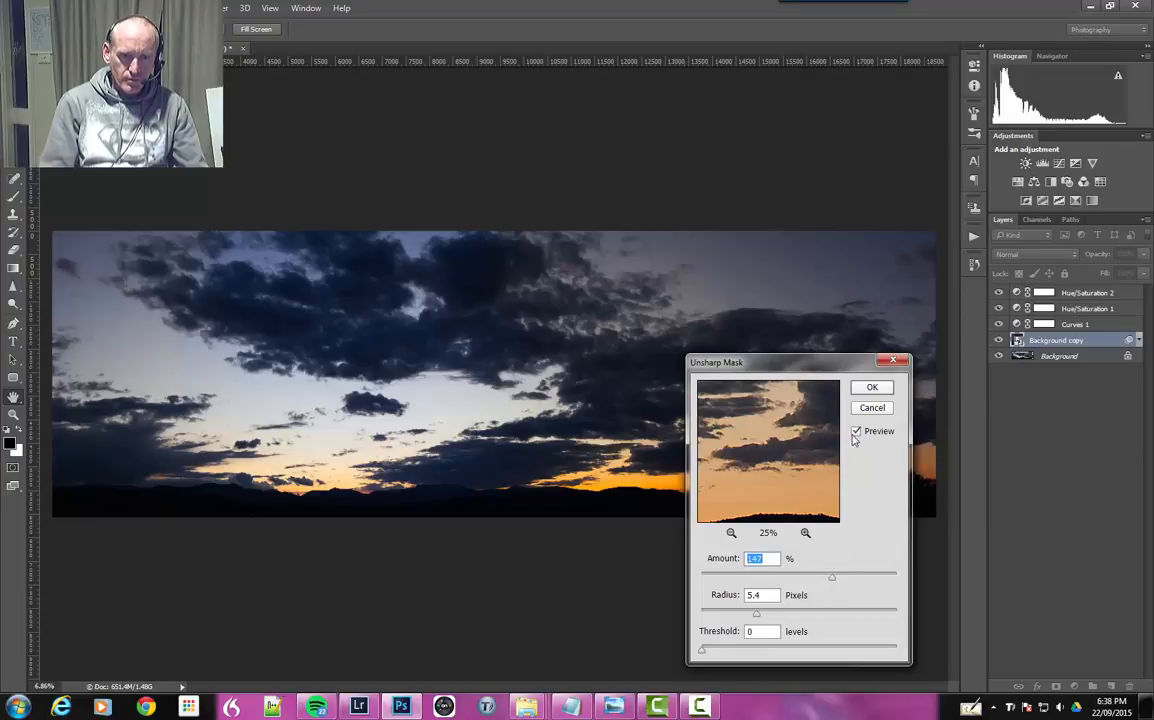
pyautogui.click(855, 436)
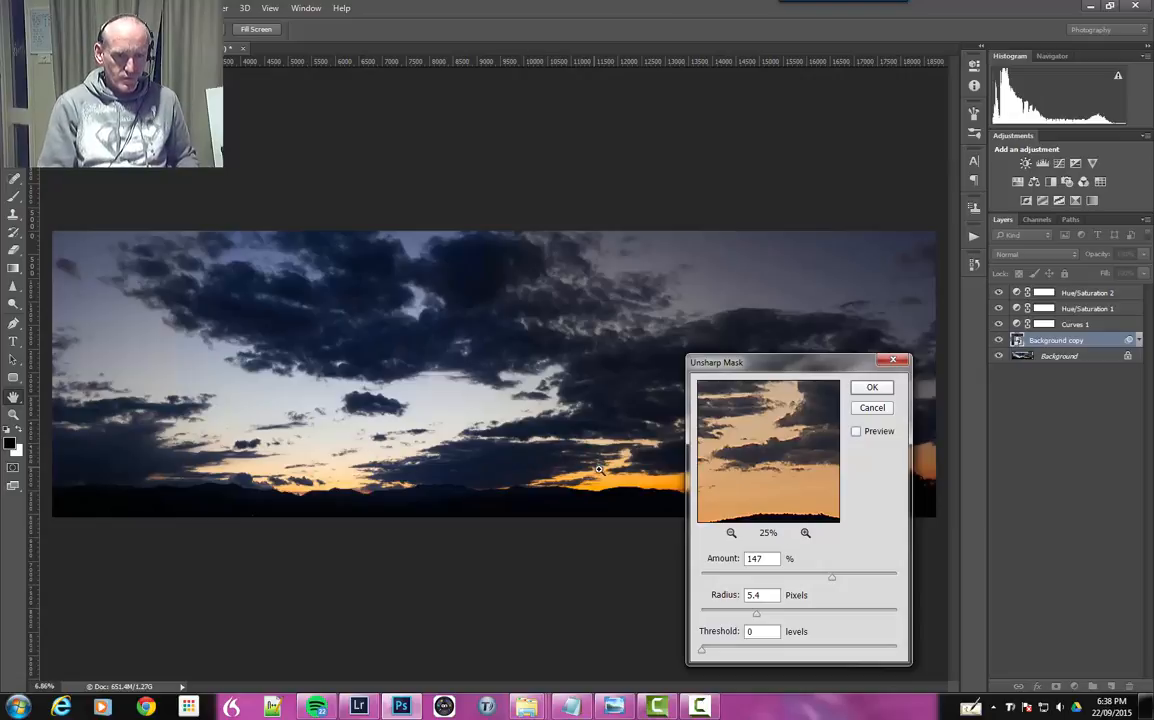
pyautogui.click(871, 388)
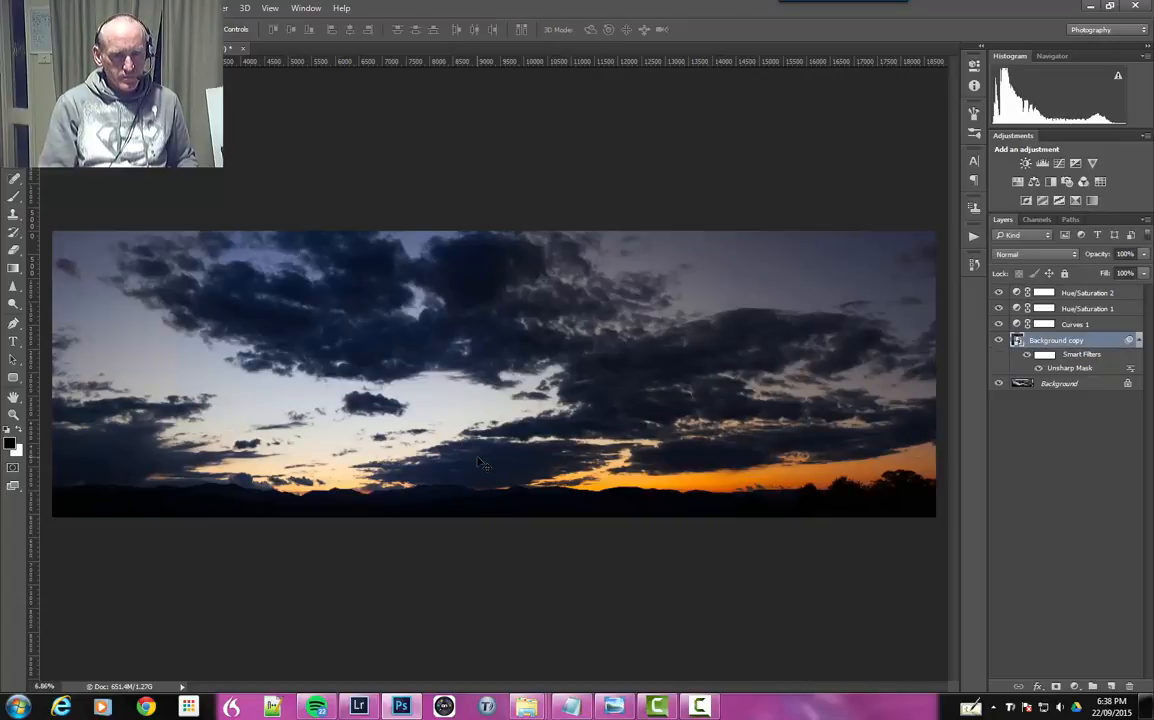
# Step: Examine the clouds and horizon up close with the smart filter on and off, and compare the panorama with the Background copy layer hidden
pyautogui.moveTo(474, 457); pyautogui.dragTo(549, 462)
pyautogui.moveTo(574, 538); pyautogui.dragTo(704, 373)
pyautogui.moveTo(433, 420); pyautogui.dragTo(668, 417)
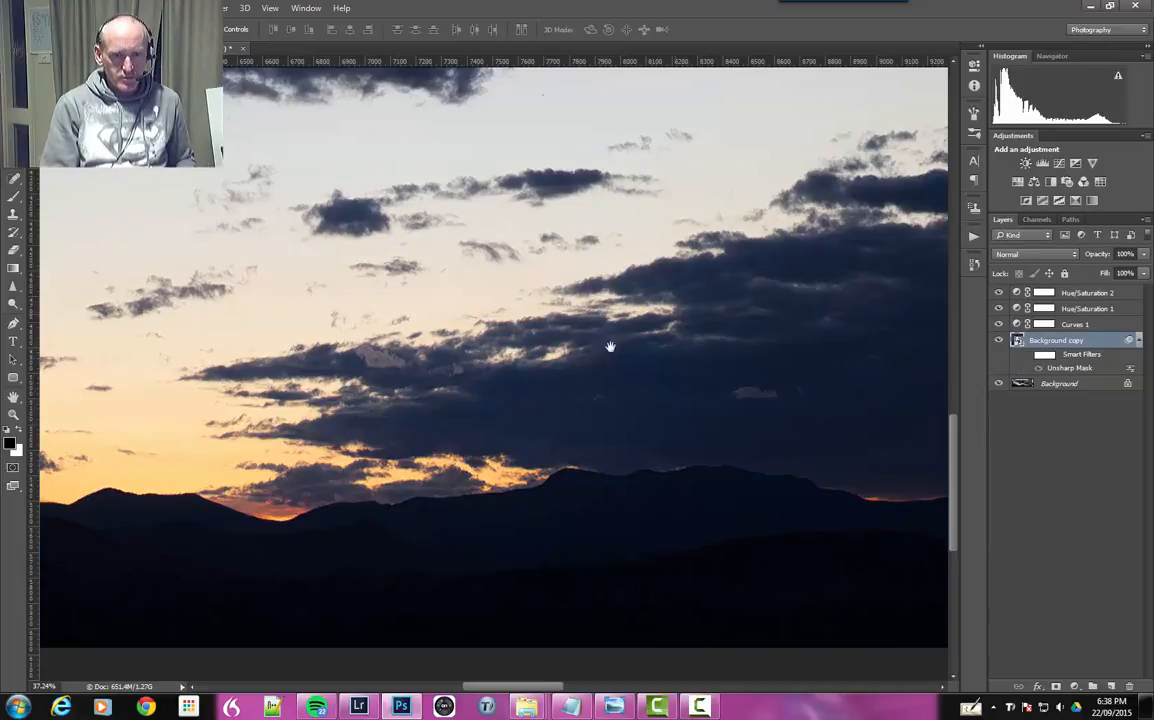
pyautogui.moveTo(610, 343); pyautogui.dragTo(314, 504)
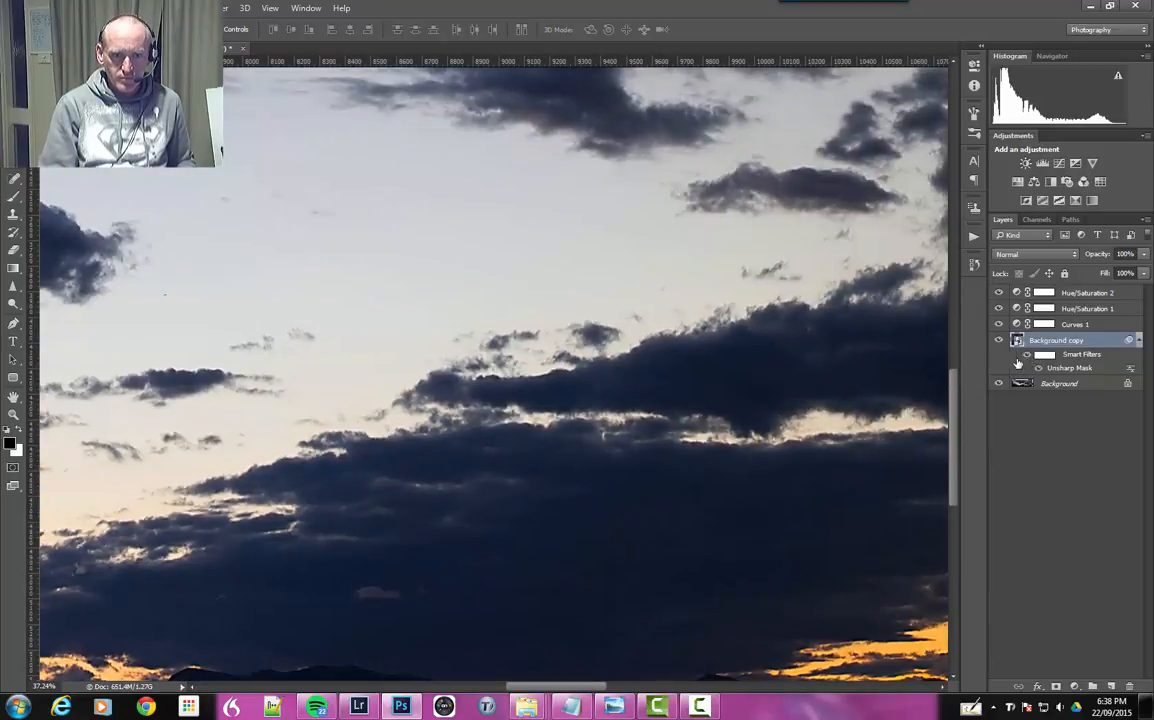
pyautogui.moveTo(647, 492); pyautogui.dragTo(456, 278)
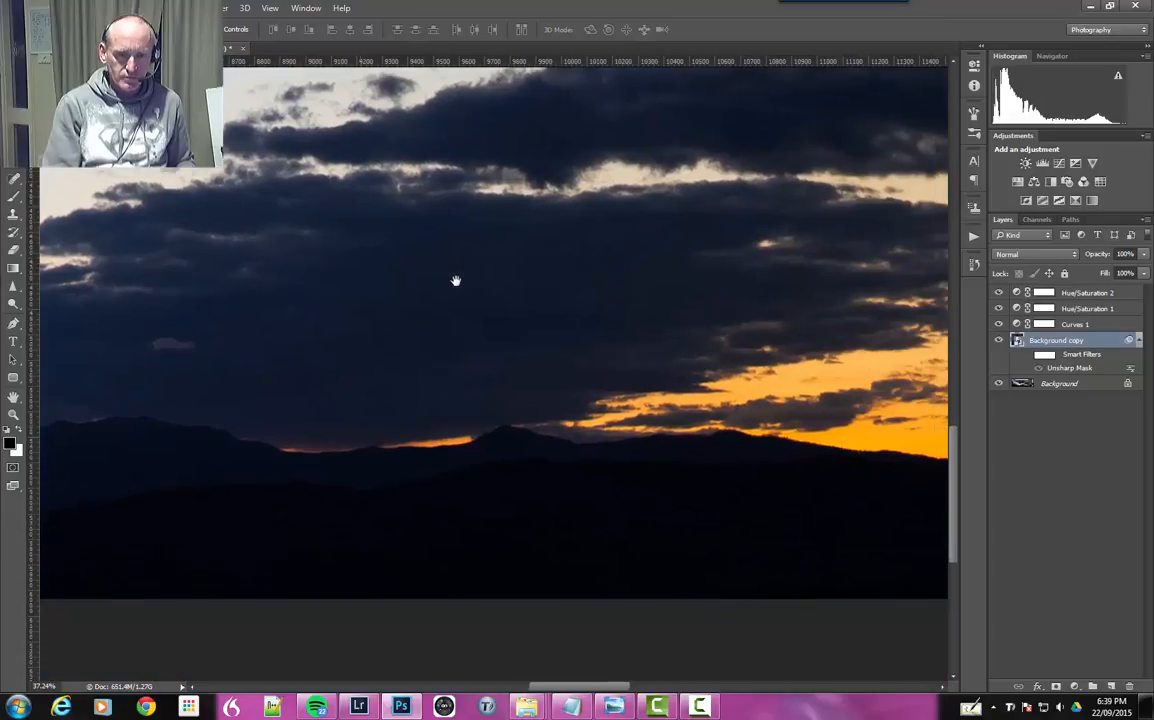
pyautogui.hotkey('ctrl', '0')
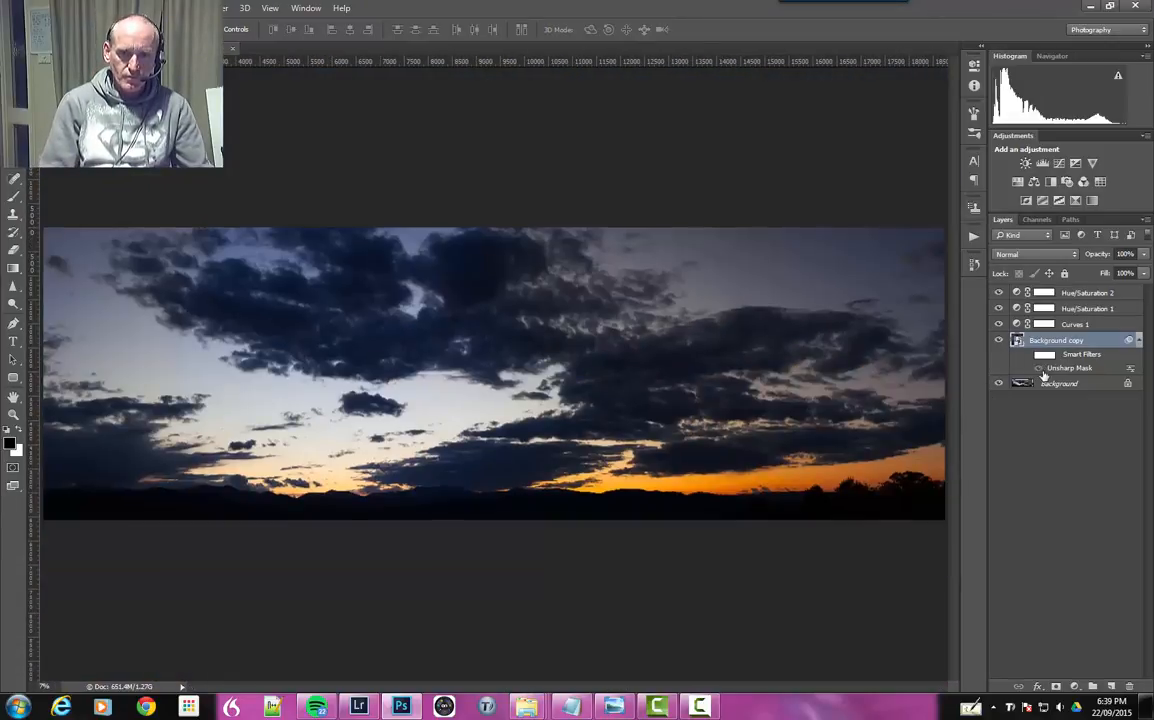
pyautogui.click(998, 340)
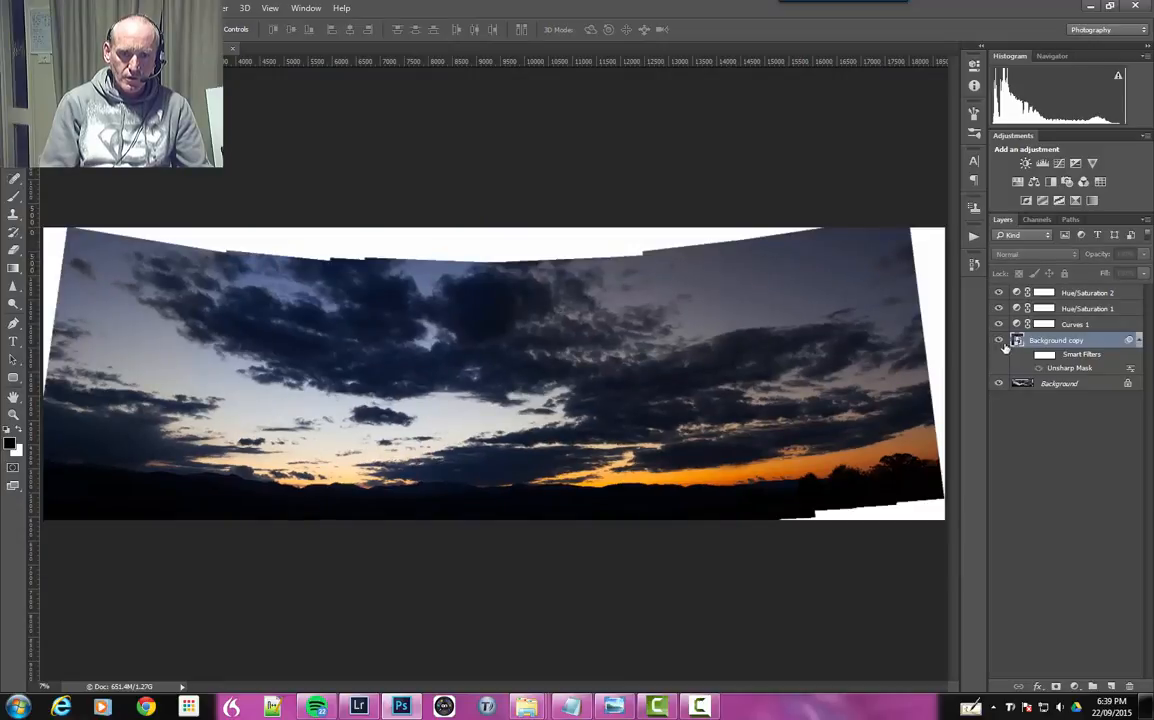
pyautogui.click(998, 340)
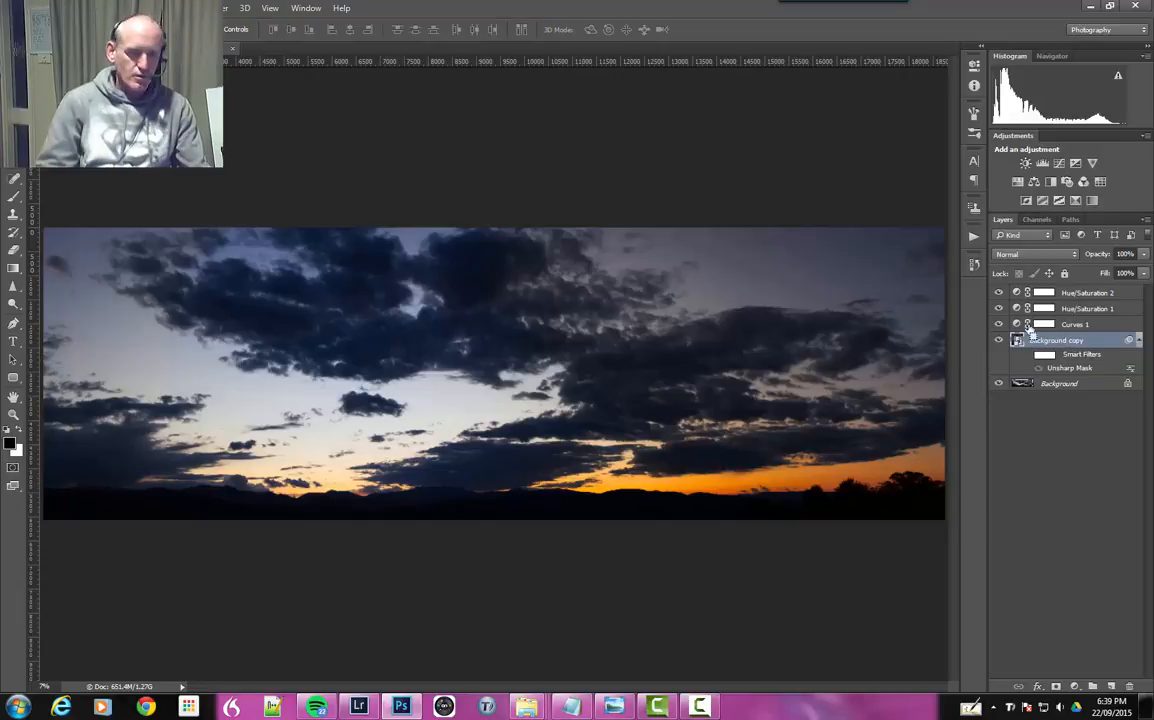
# Step: Stamp all visible layers into a new layer above Background copy and flatten the image
pyautogui.hotkey('ctrl', 'alt', 'shift', 'e')
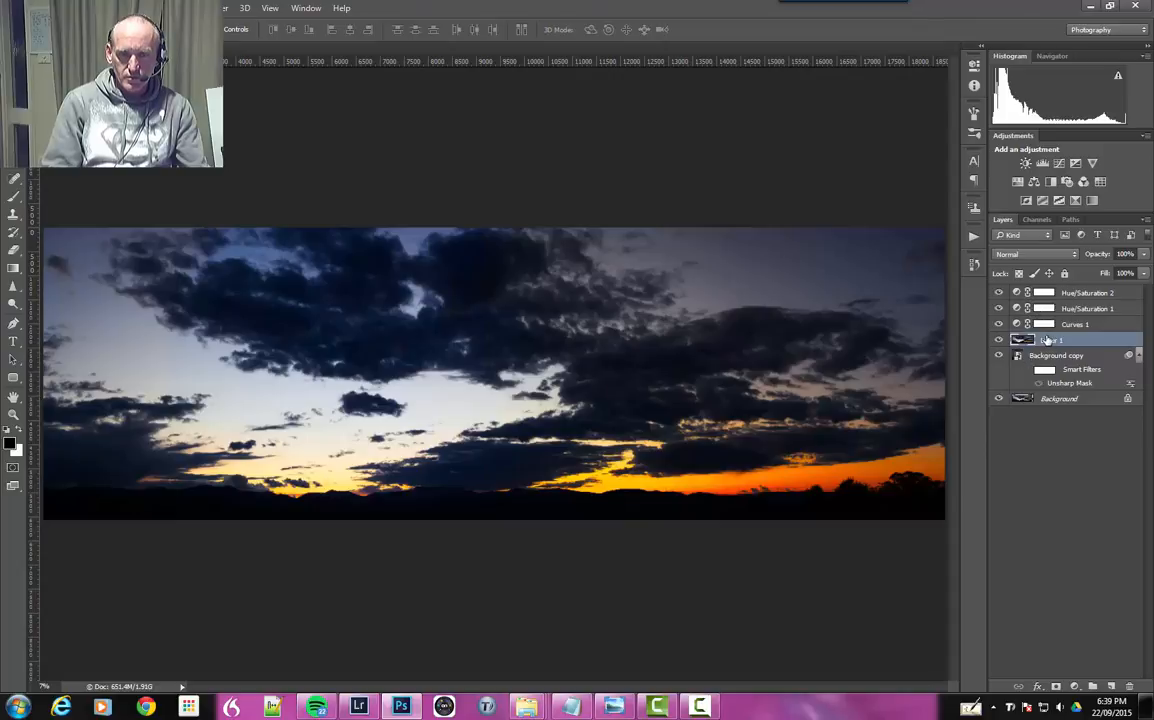
pyautogui.rightClick(1043, 370)
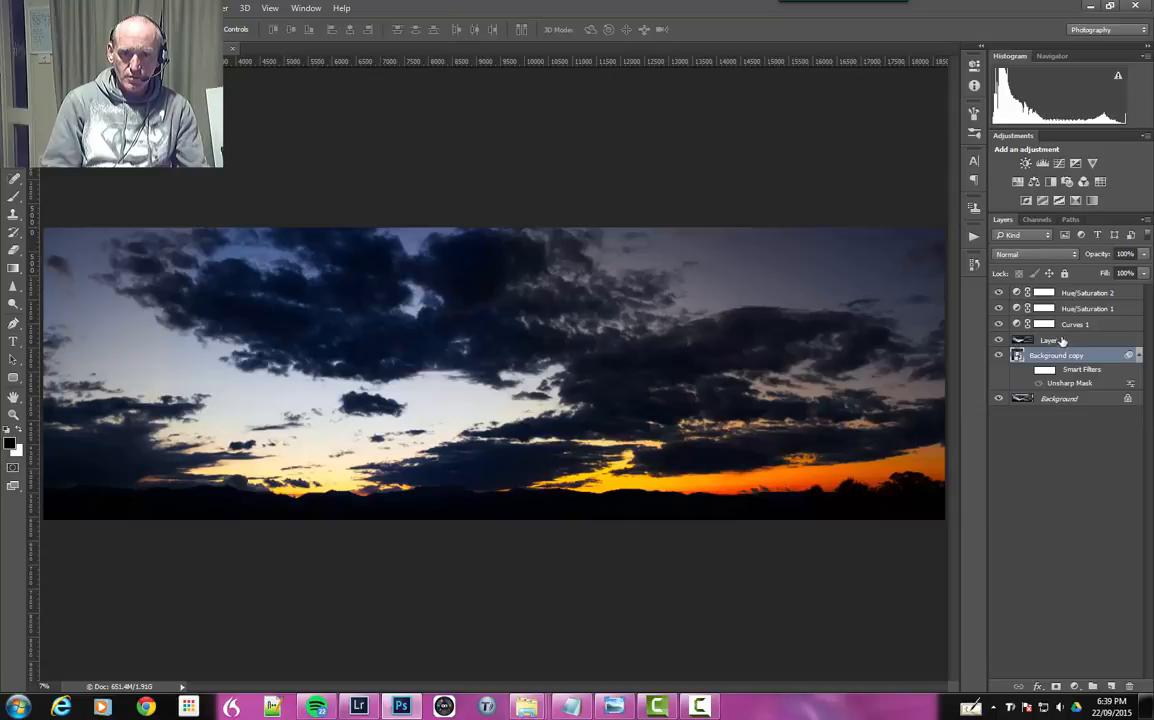
pyautogui.click(1064, 341)
pyautogui.rightClick(1056, 343)
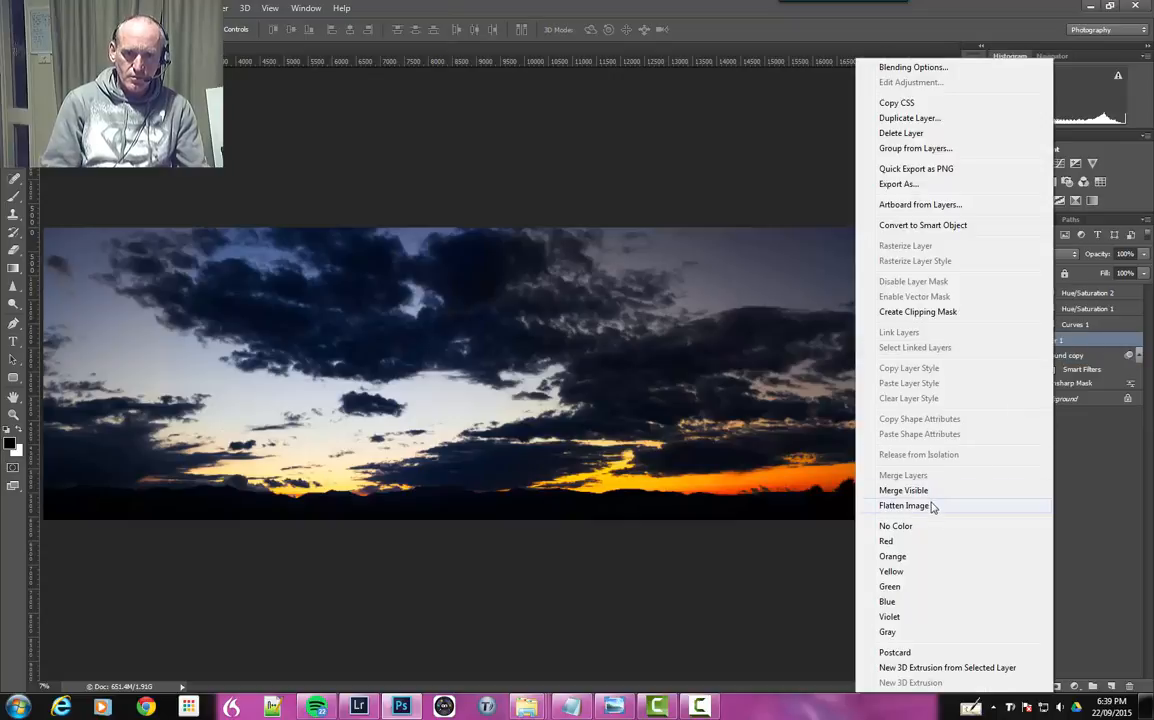
pyautogui.click(933, 507)
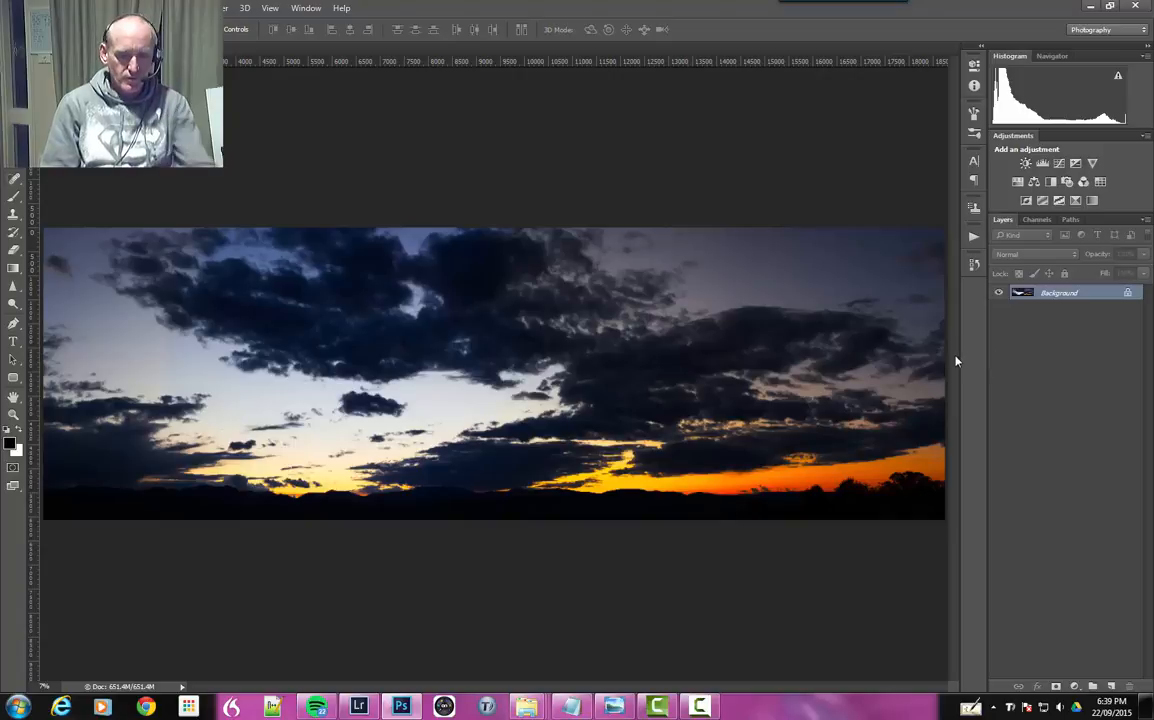
# Step: Duplicate the flattened Background layer and choose the Spot Healing Brush Tool
pyautogui.moveTo(1079, 294); pyautogui.dragTo(1111, 687)
pyautogui.click(15, 178)
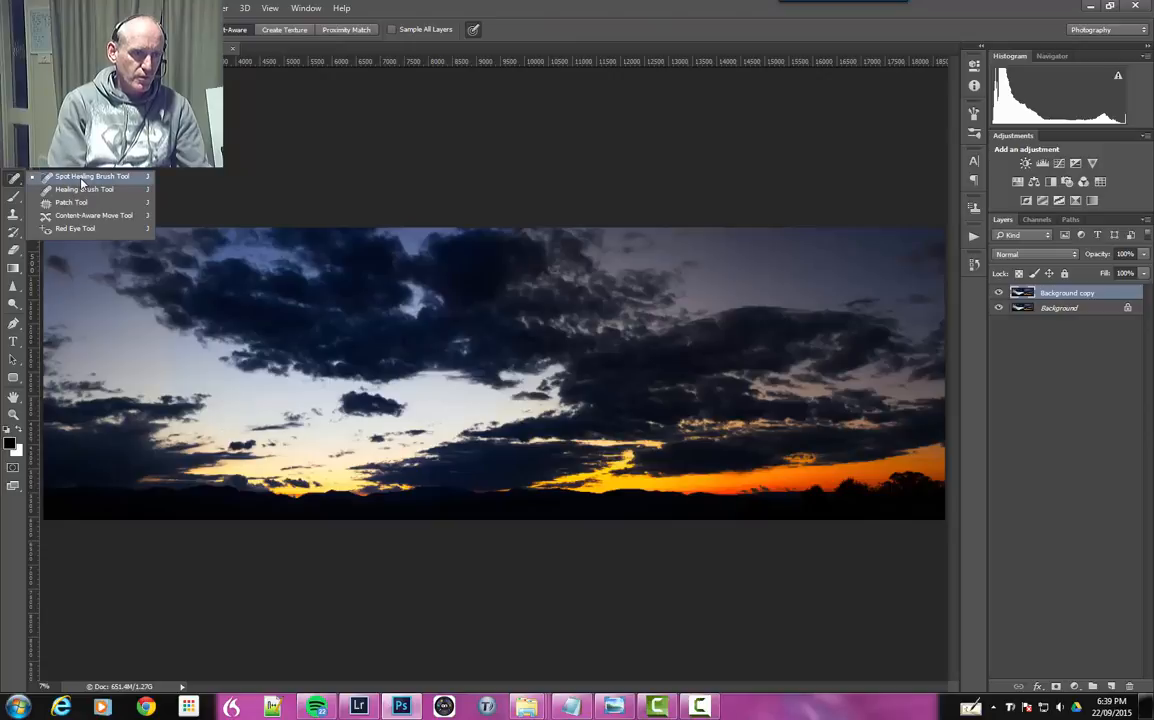
pyautogui.click(82, 178)
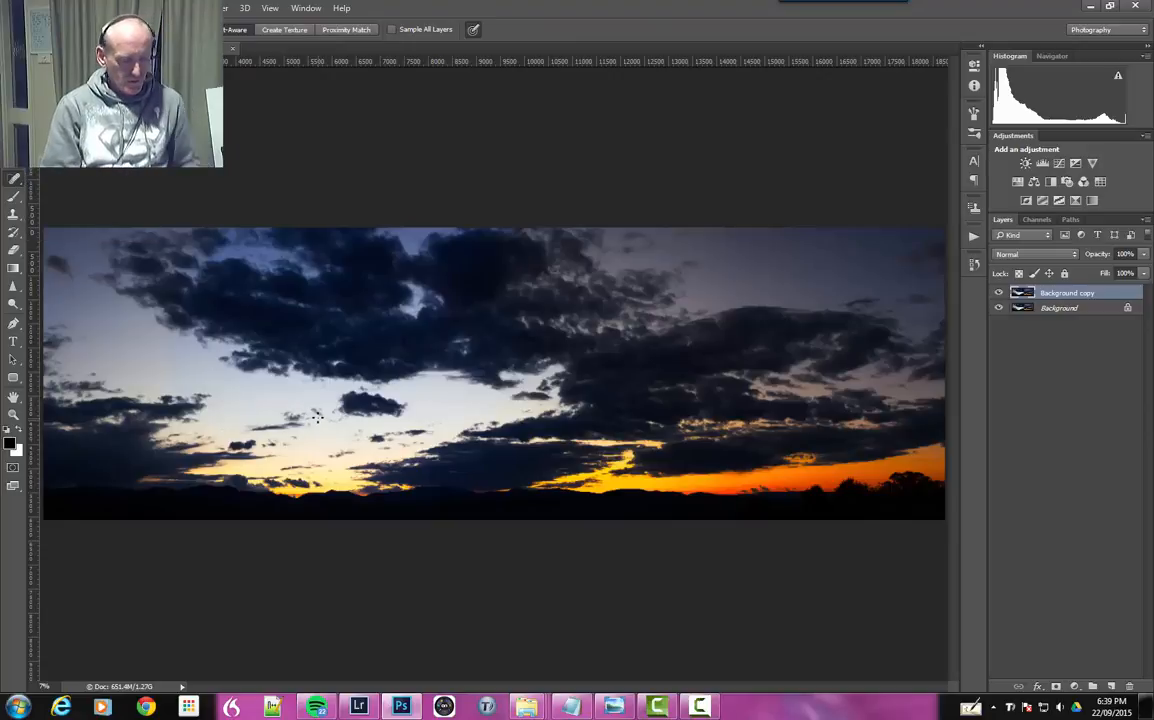
# Step: Enlarge the Spot Healing Brush to about the size of the small clouds and turn on Sample All Layers
pyautogui.press(']')
pyautogui.press(']')
pyautogui.press(']')
pyautogui.press(']')
pyautogui.press(']')
pyautogui.press(']')
pyautogui.press(']')
pyautogui.press(']')
pyautogui.press(']')
pyautogui.press('[')
pyautogui.press('[')
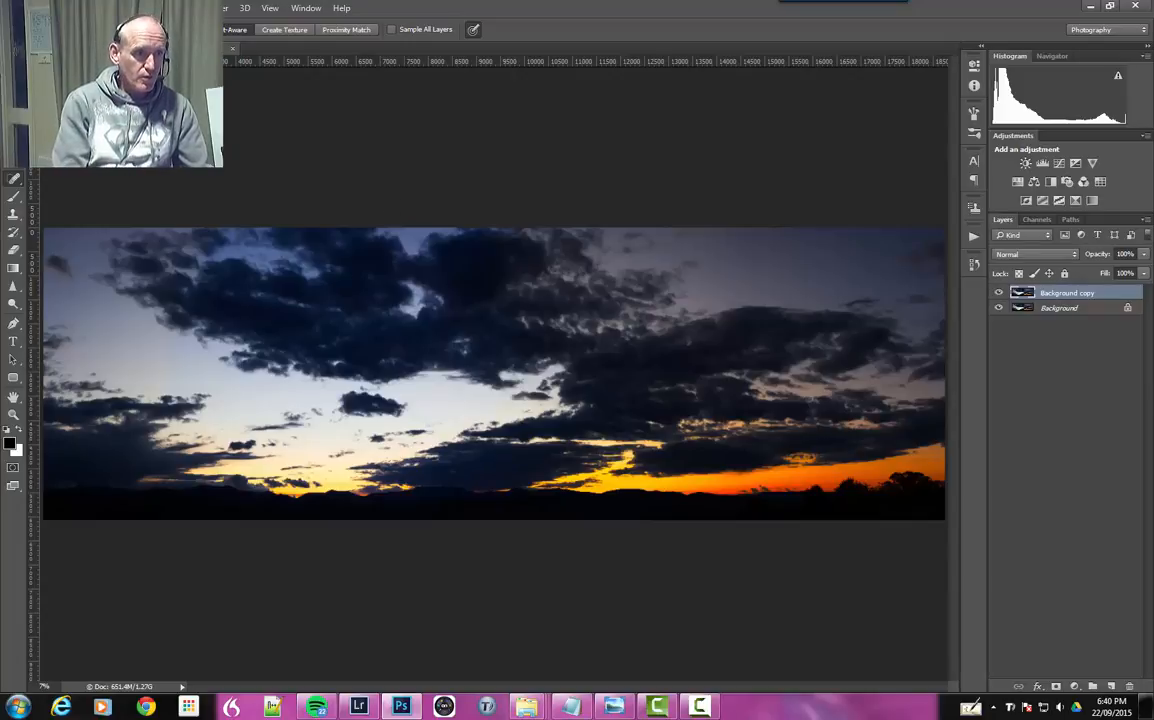
pyautogui.click(46, 30)
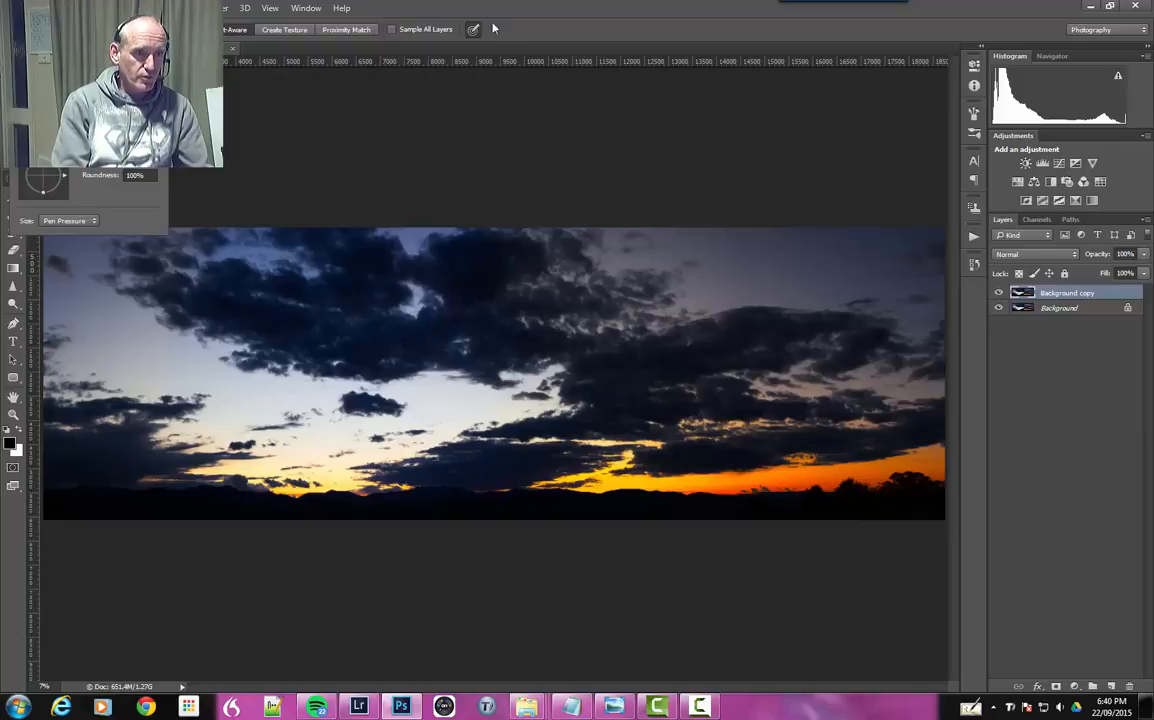
pyautogui.moveTo(494, 28); pyautogui.dragTo(532, 54)
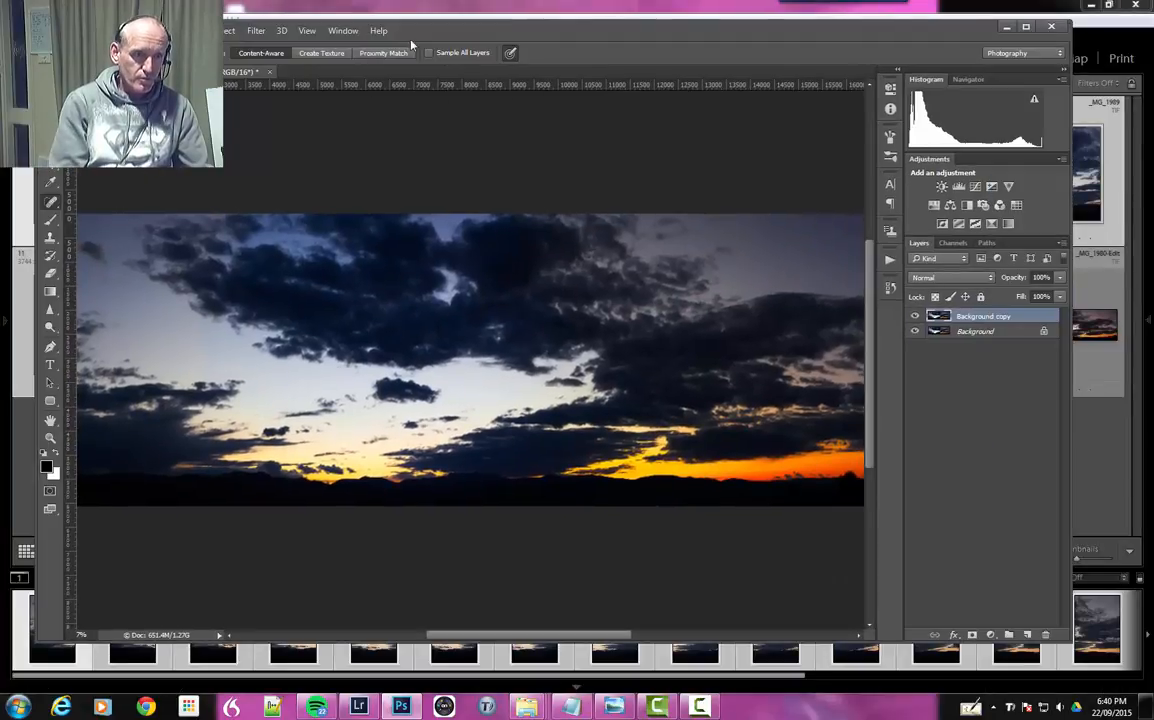
pyautogui.doubleClick(424, 36)
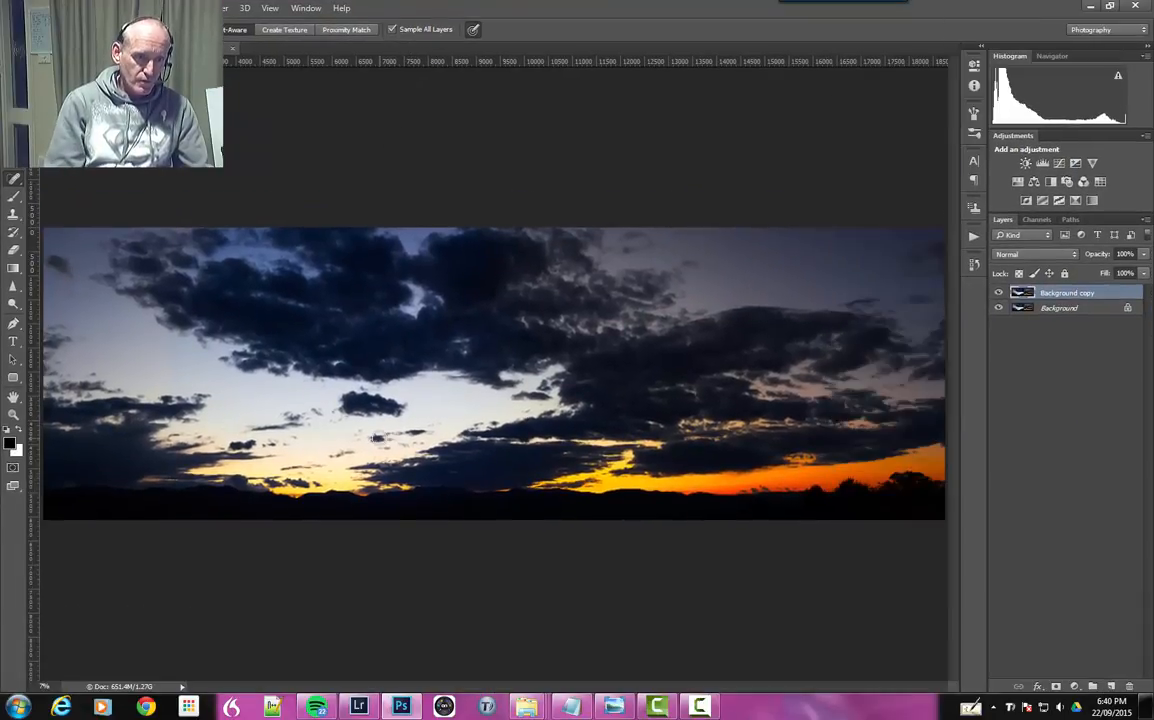
# Step: Heal away the small dark cloud and nearby specks in the bright sky below the isolated larger cloud
pyautogui.click(377, 437)
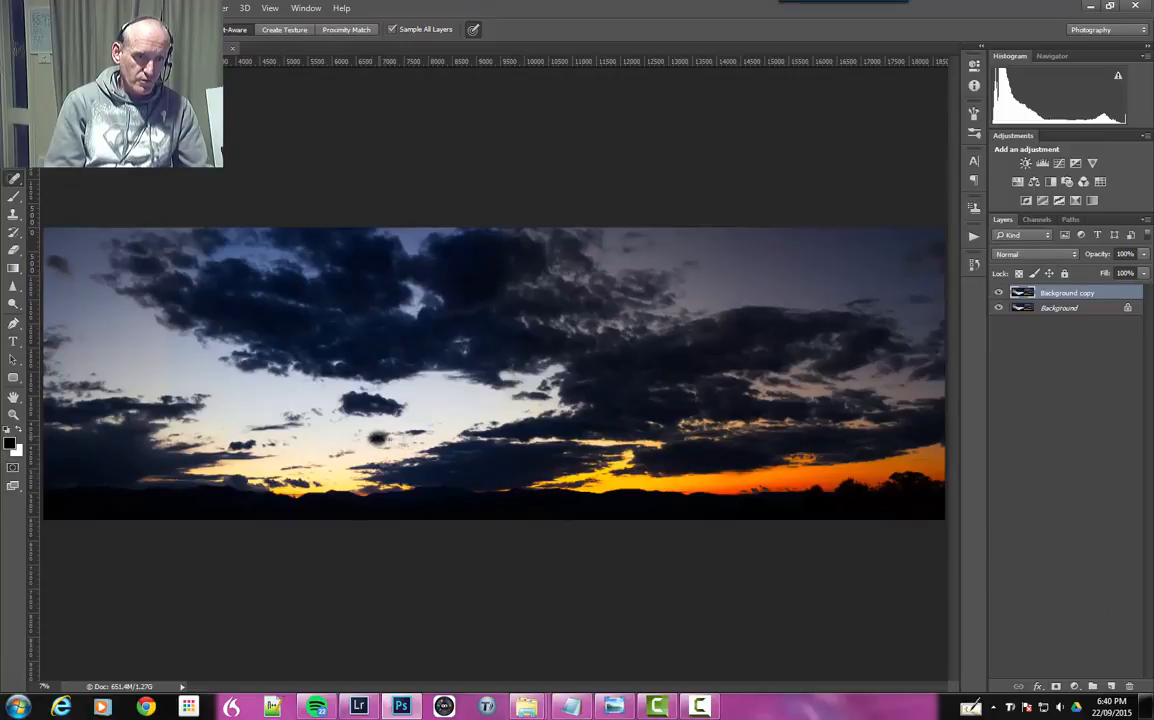
pyautogui.moveTo(387, 436)
pyautogui.mouseDown()
pyautogui.moveTo(427, 429)
pyautogui.moveTo(358, 432)
pyautogui.moveTo(320, 460)
pyautogui.mouseUp()
pyautogui.click(352, 449)
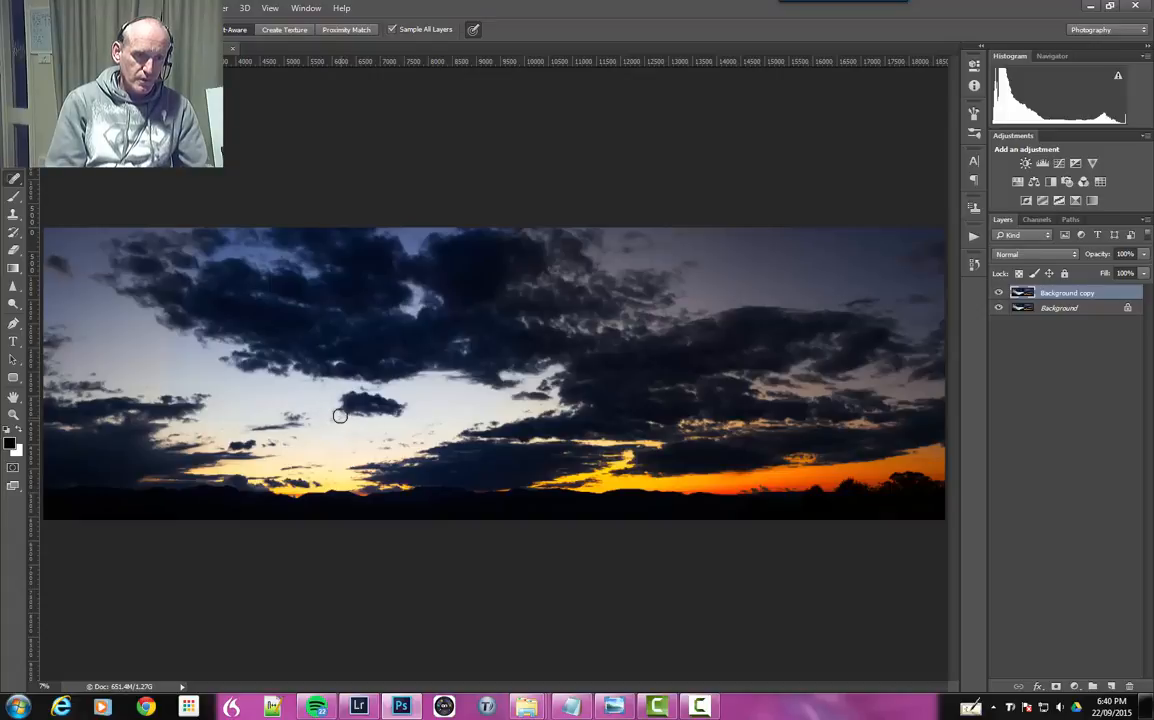
# Step: Heal away the larger isolated dark cloud in the bright sky and clean up the remaining marks around it
pyautogui.moveTo(340, 406)
pyautogui.mouseDown()
pyautogui.moveTo(409, 411)
pyautogui.moveTo(376, 415)
pyautogui.moveTo(383, 396)
pyautogui.moveTo(329, 417)
pyautogui.moveTo(340, 401)
pyautogui.moveTo(401, 406)
pyautogui.mouseUp()
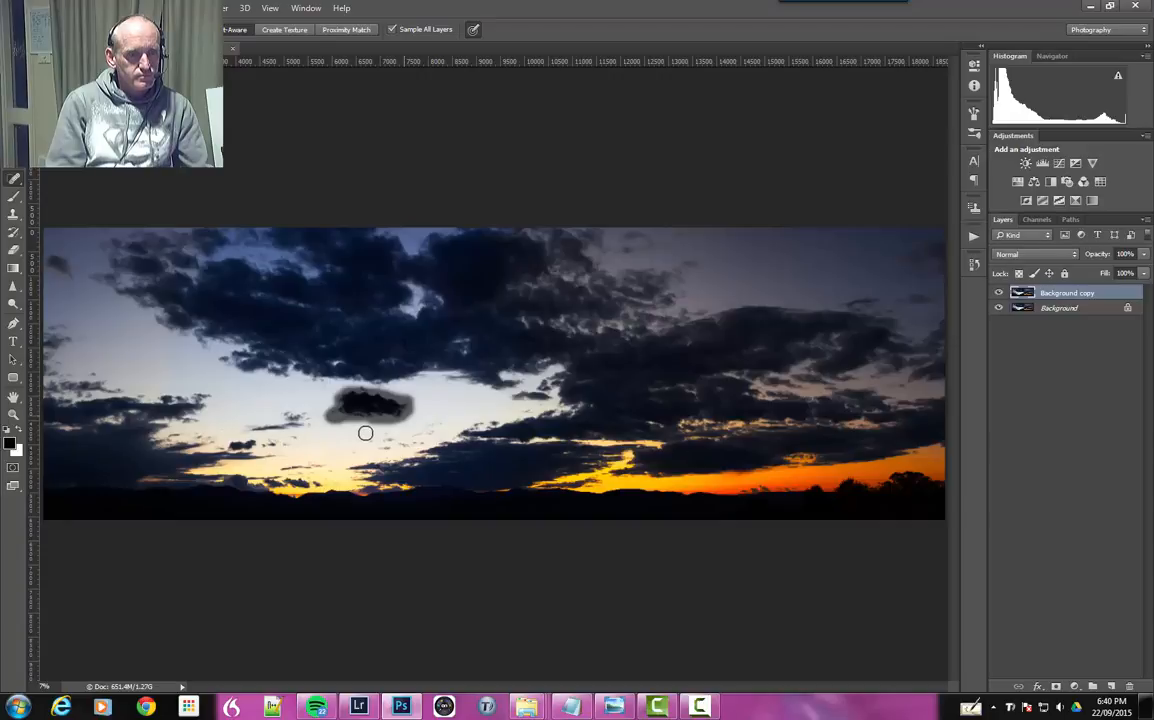
pyautogui.moveTo(345, 407); pyautogui.dragTo(346, 416)
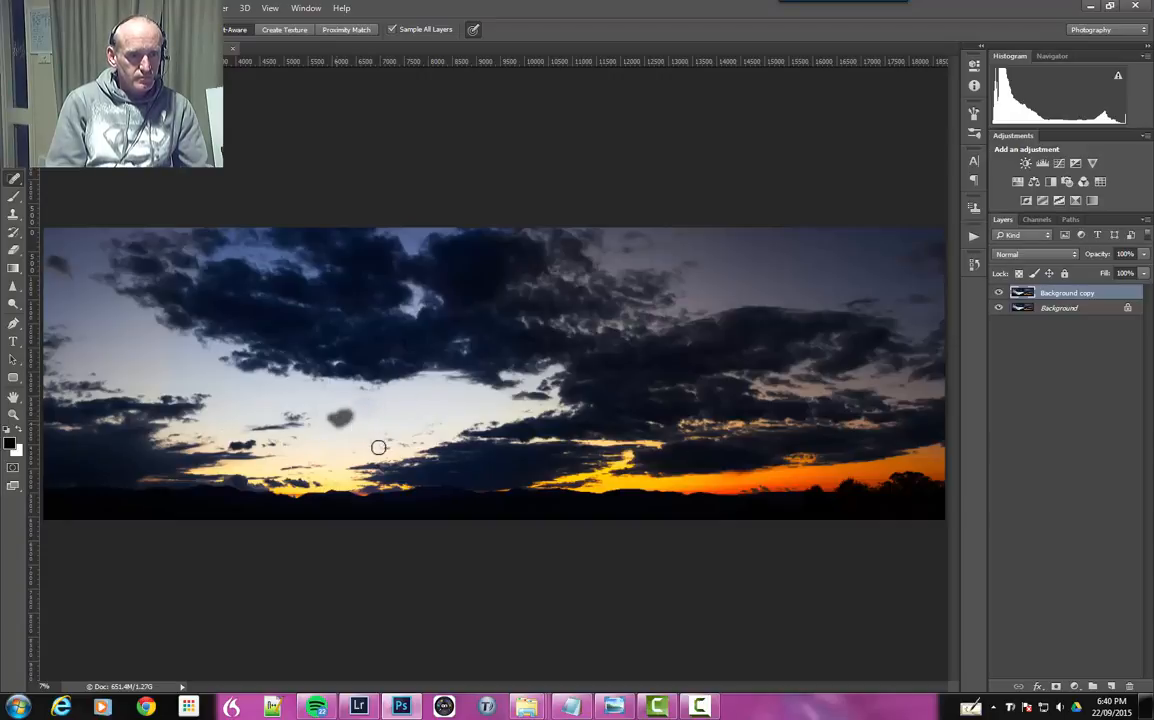
pyautogui.click(368, 442)
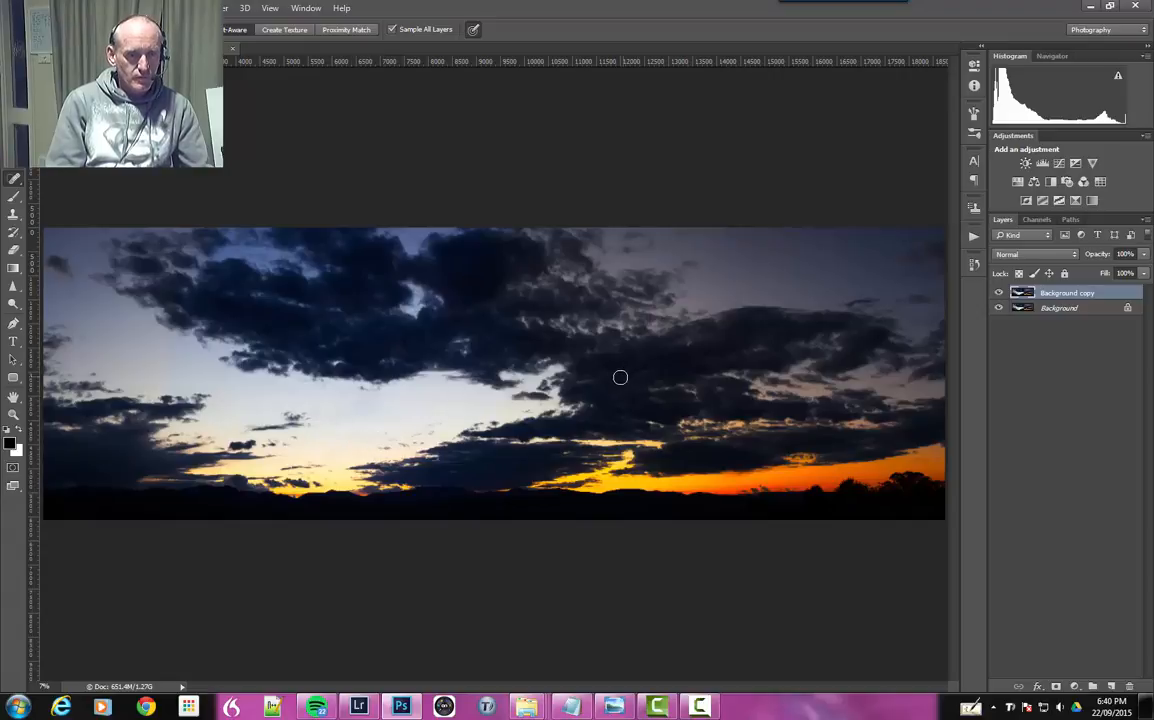
pyautogui.click(365, 432)
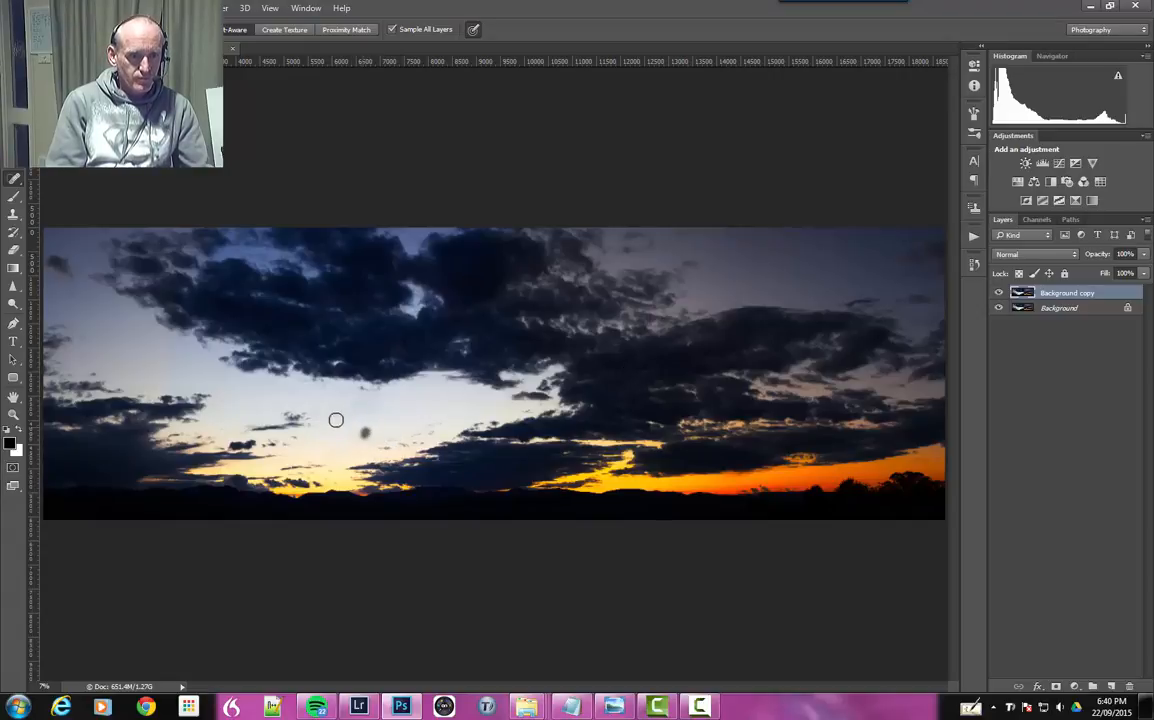
pyautogui.click(360, 410)
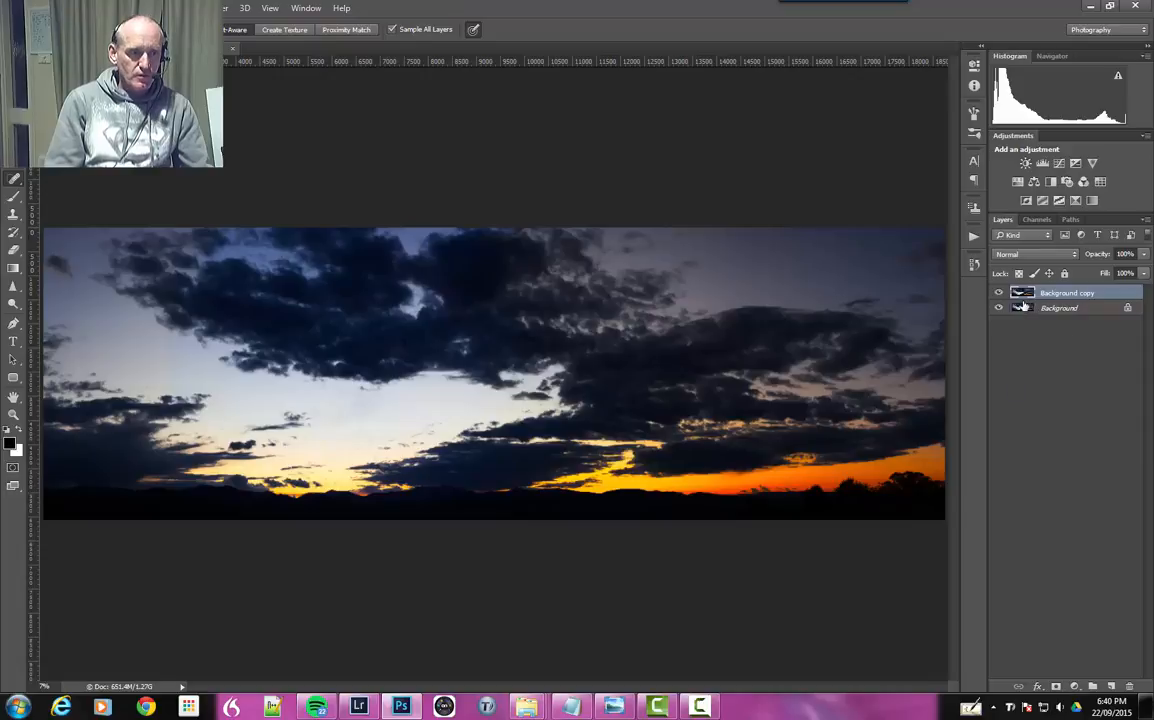
# Step: Flatten the image into a single Background layer and close the document _MG_1998.tif
pyautogui.rightClick(1059, 307)
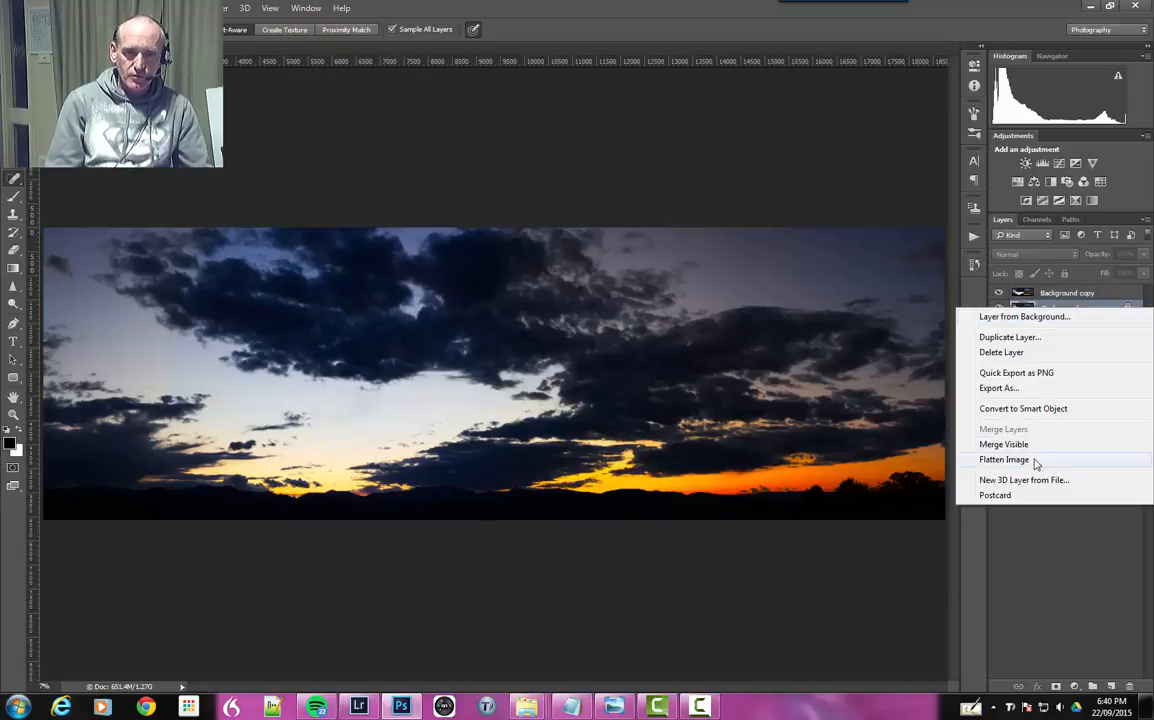
pyautogui.click(995, 462)
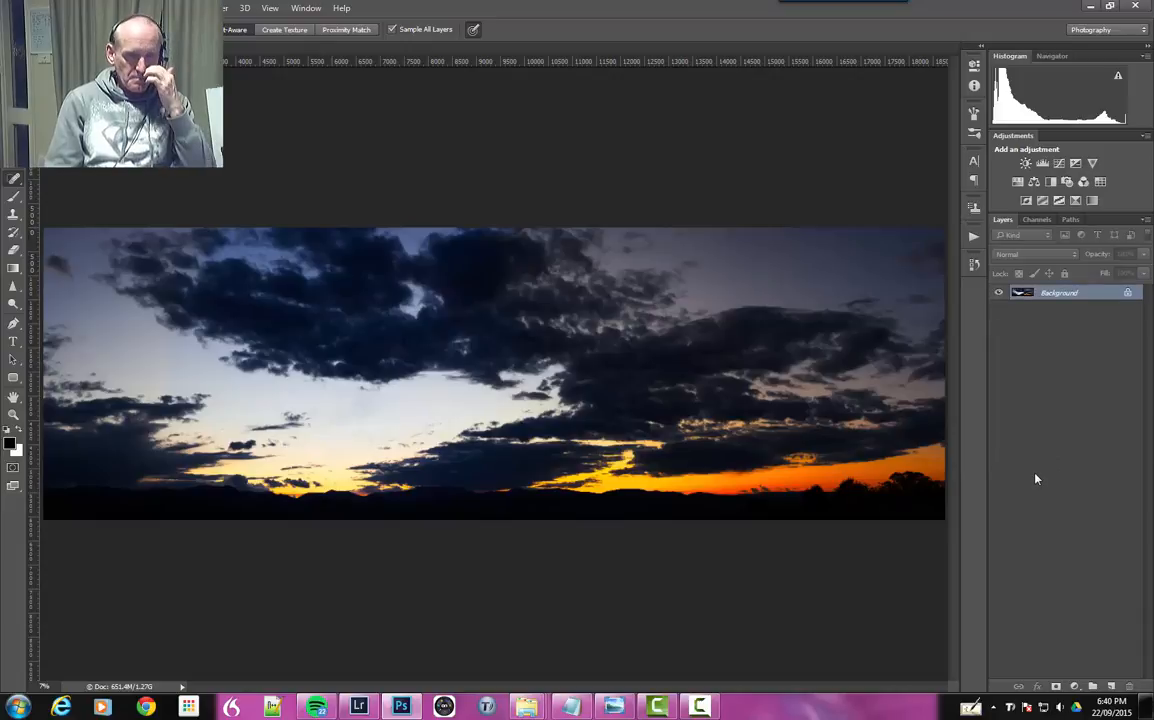
pyautogui.hotkey('ctrl', 'w')
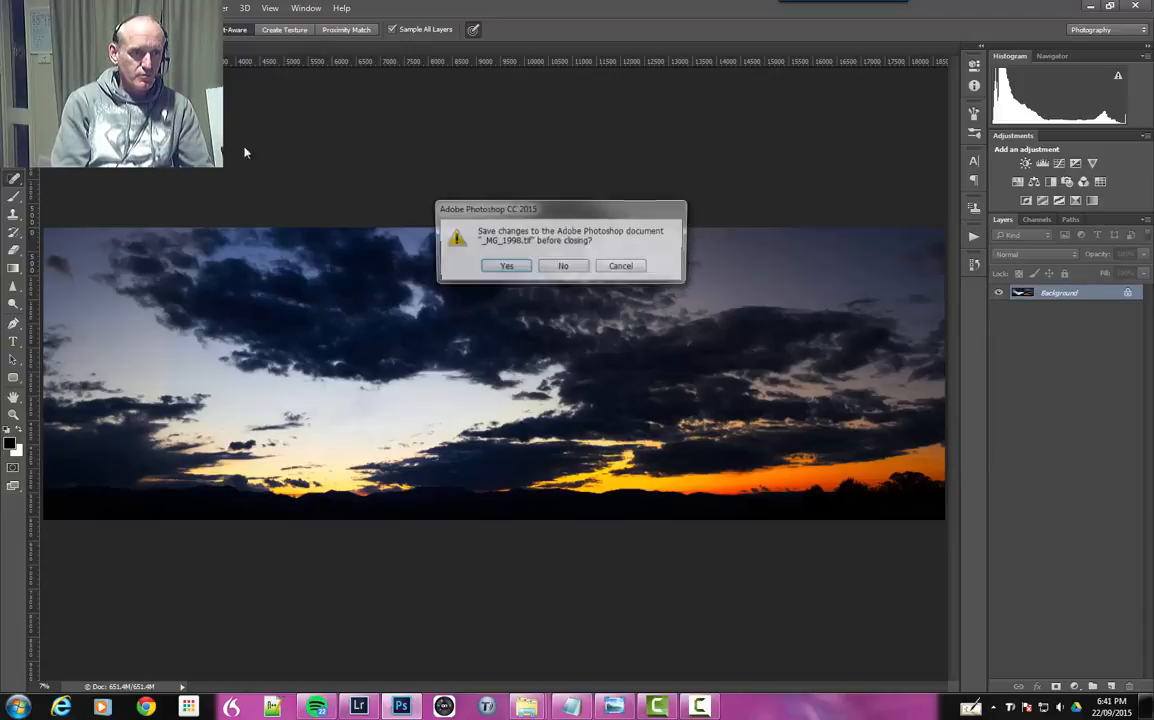
pyautogui.click(462, 248)
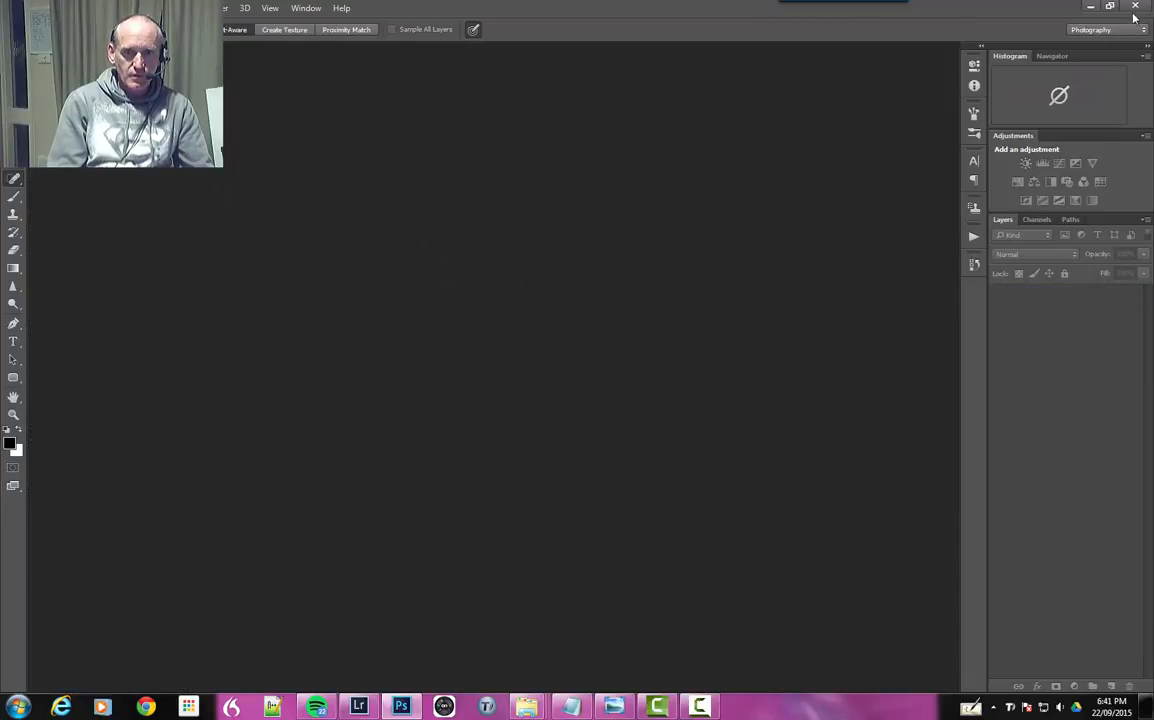
# Step: Switch to Lightroom, view the finished panorama _MG_1980-Edit-2 enlarged, and return to the thumbnail grid
pyautogui.click(361, 704)
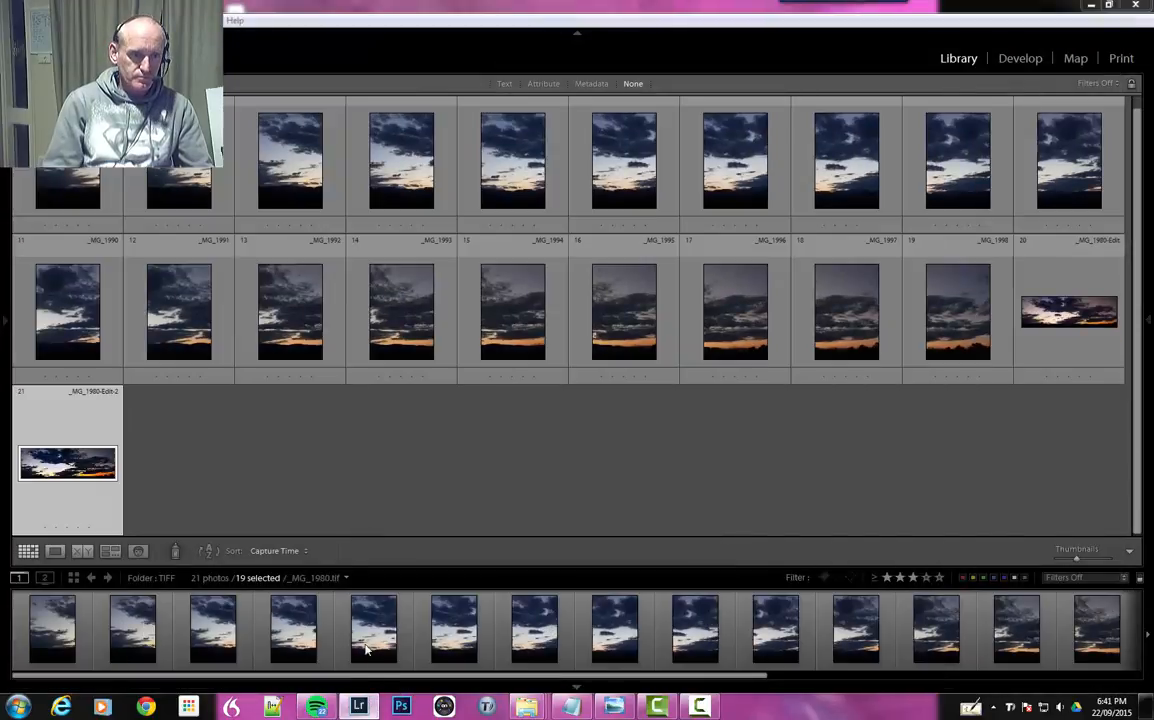
pyautogui.click(742, 437)
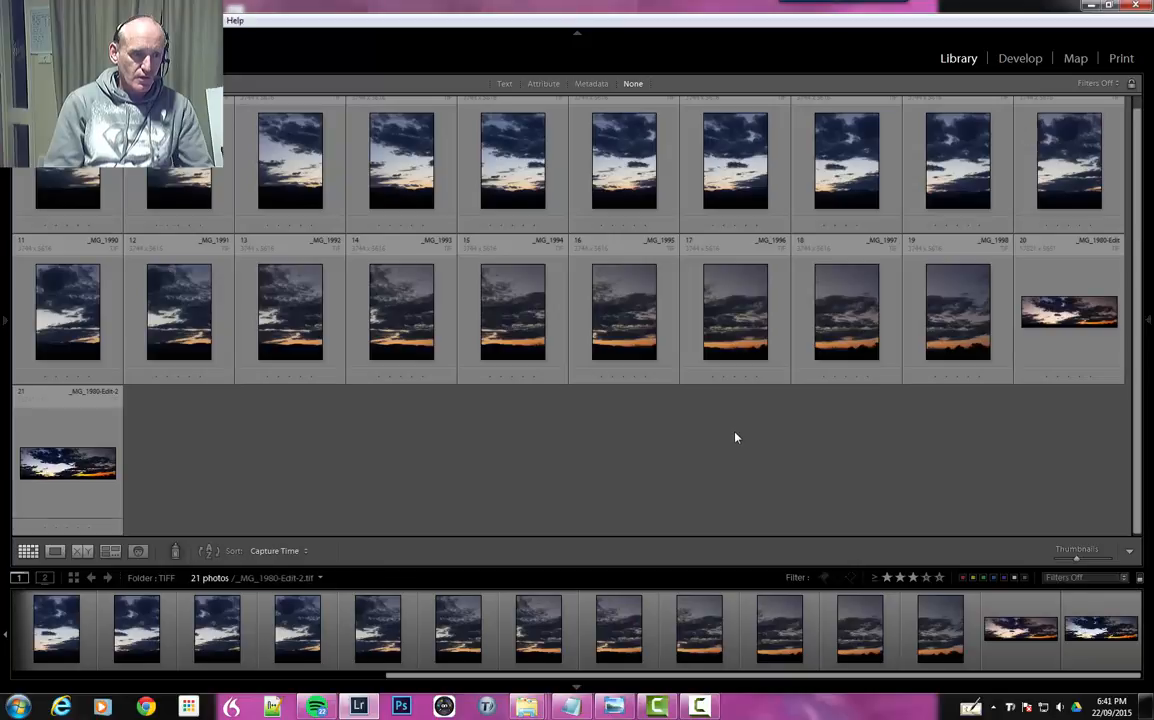
pyautogui.doubleClick(84, 460)
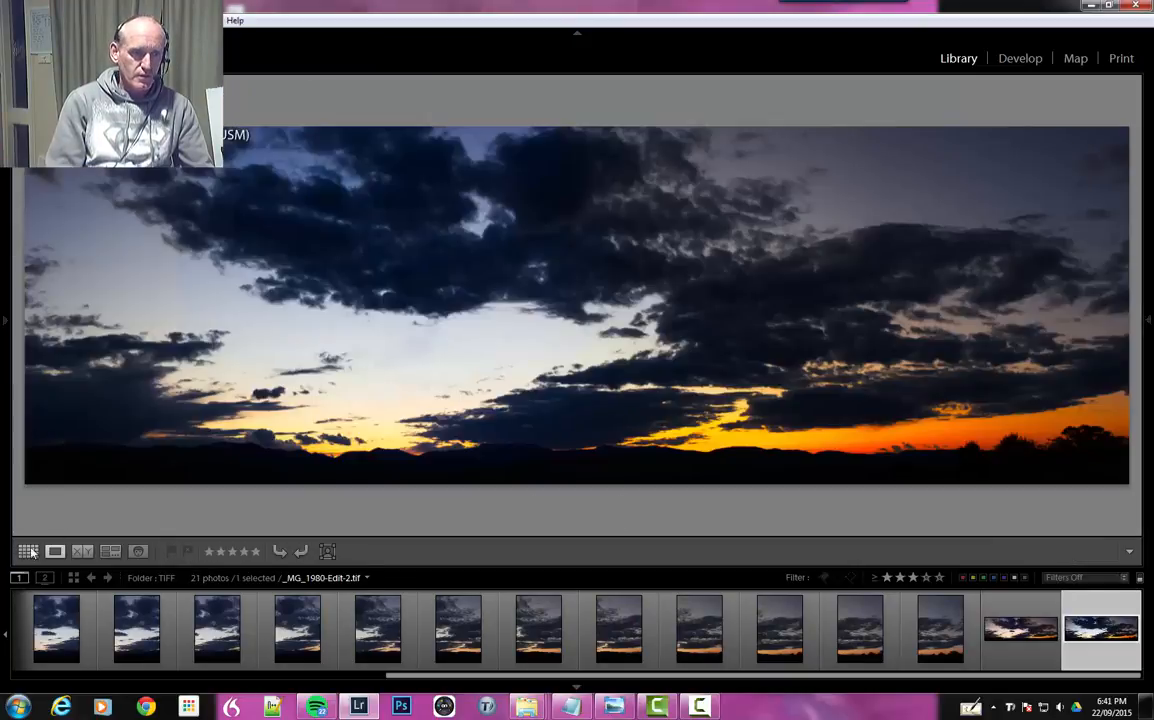
pyautogui.click(28, 551)
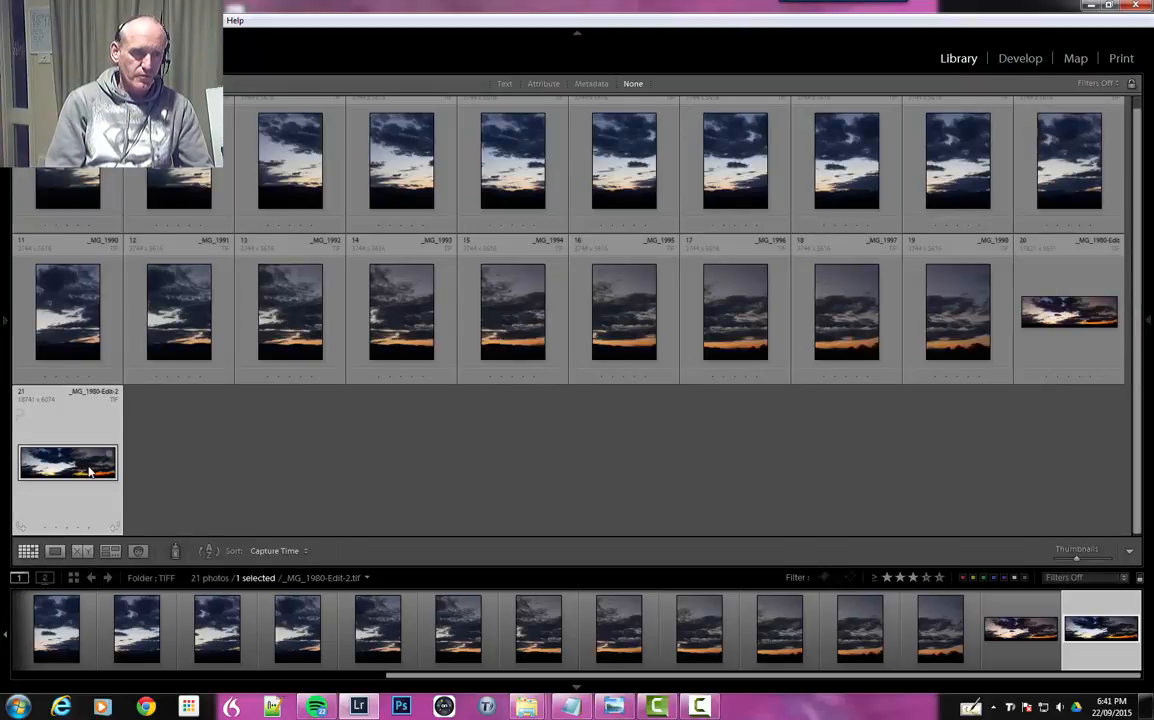
# Step: Look at the export settings for the _MG_1980-Edit-2 panorama, close them without exporting, and deselect the photo
pyautogui.rightClick(92, 428)
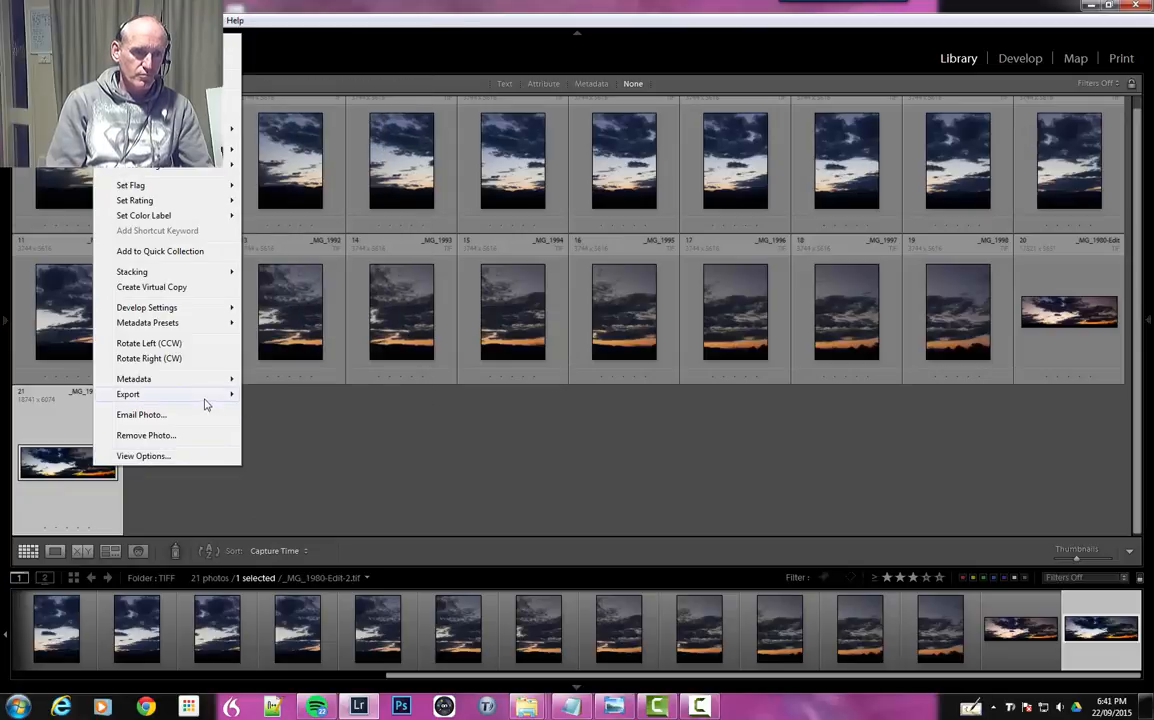
pyautogui.click(214, 396)
pyautogui.click(285, 26)
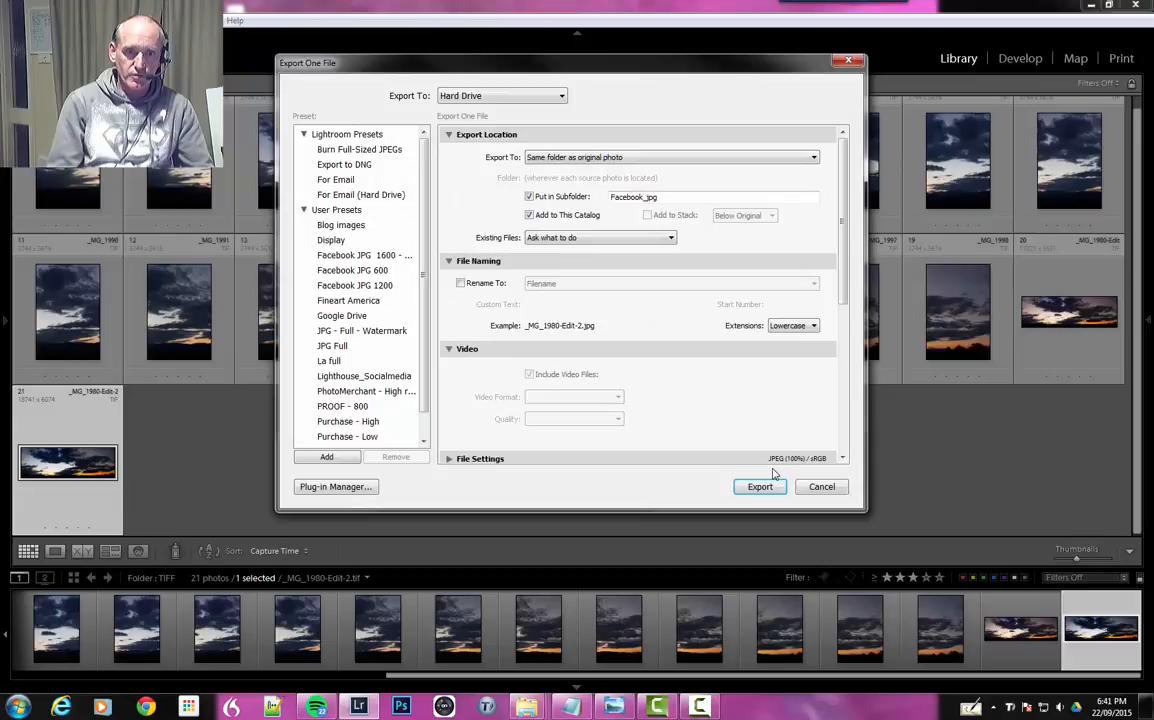
pyautogui.click(807, 471)
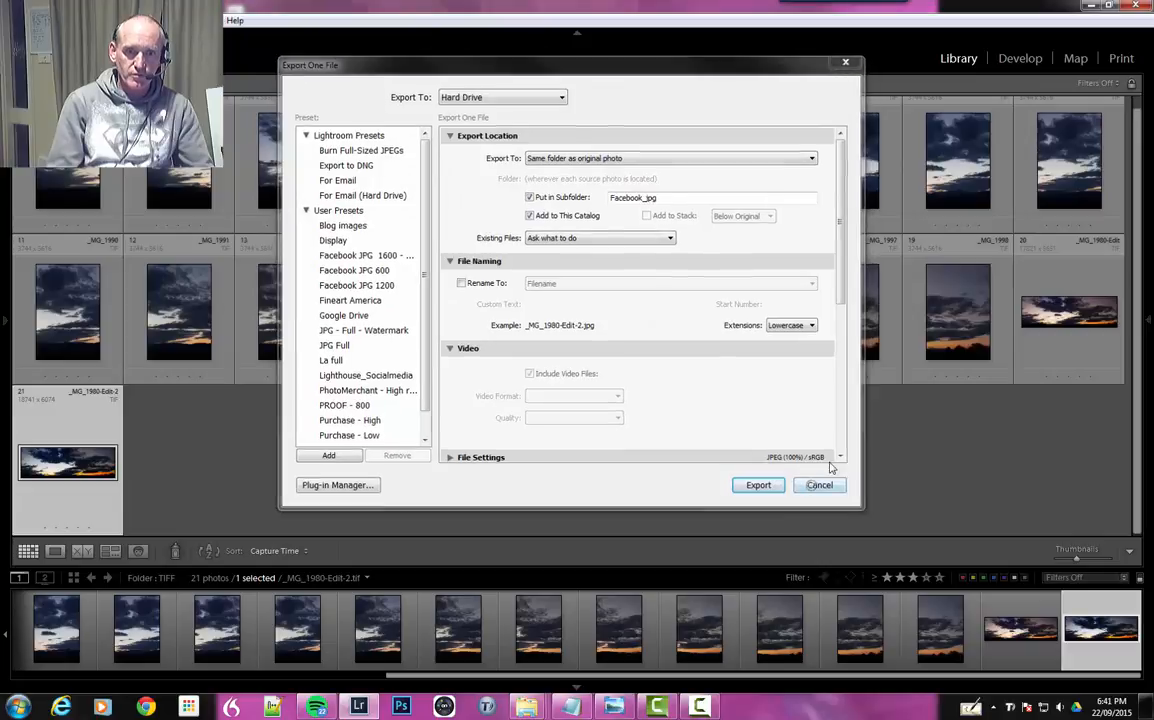
pyautogui.click(360, 448)
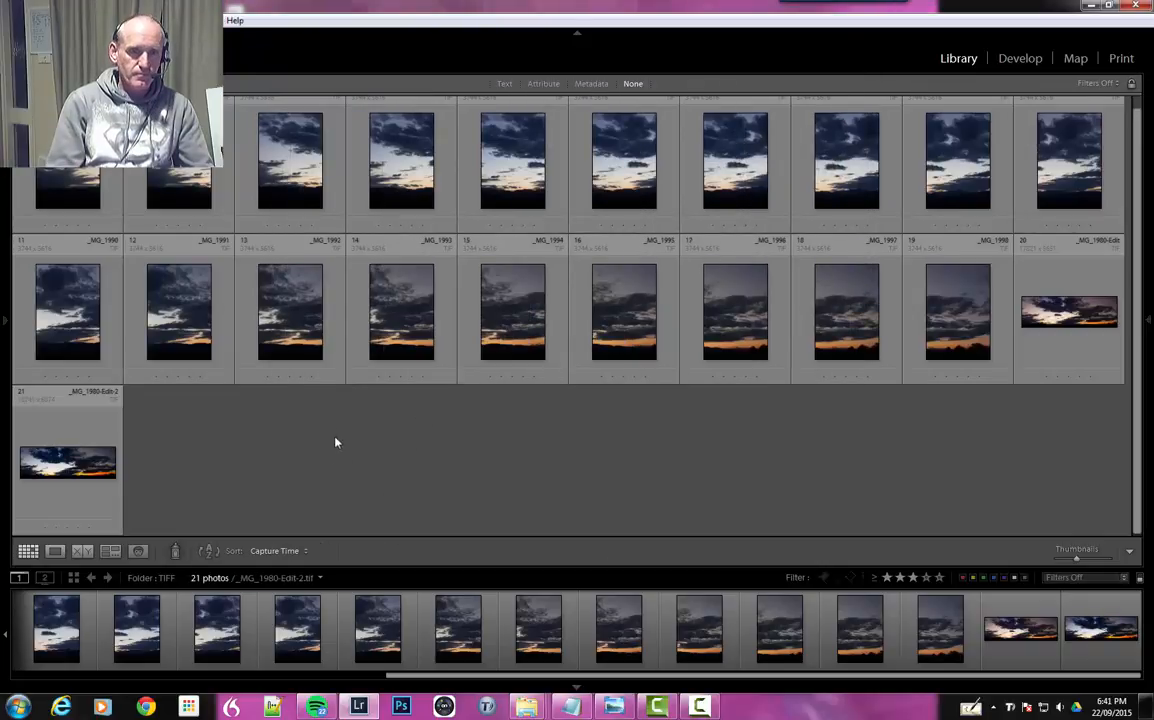